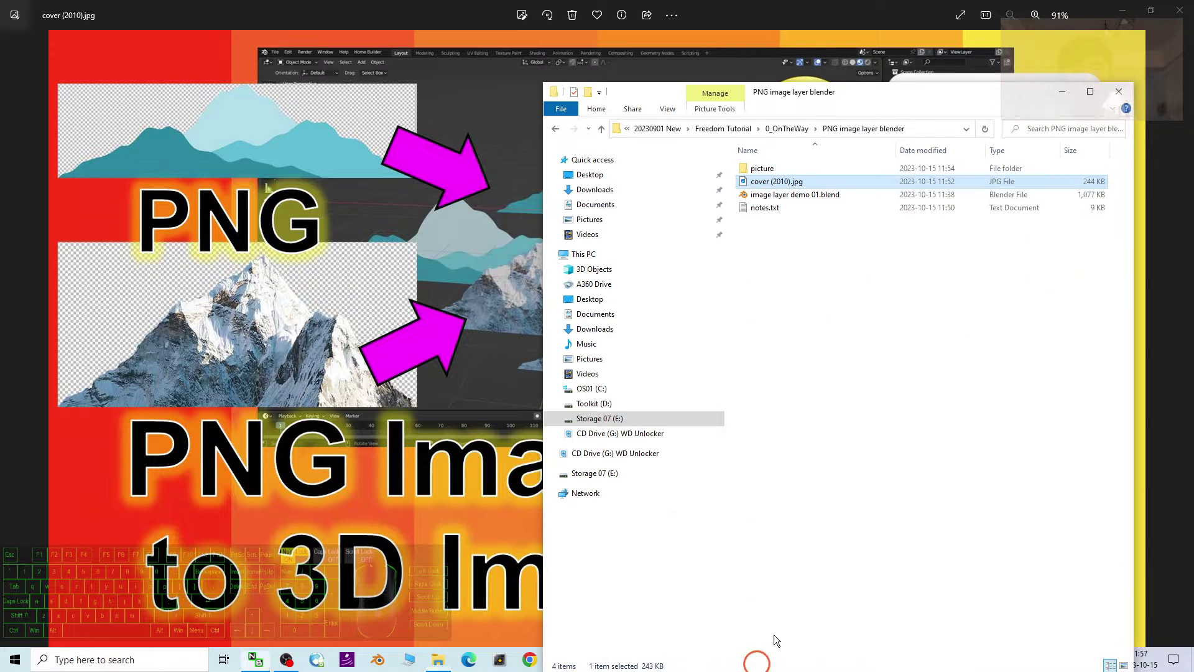
Step: Bring up the Blender mountain-plane scene and orbit around the layered planes
{"action": "left_click", "coordinate": [1026, 88]}
{"action": "left_click", "coordinate": [710, 668]}
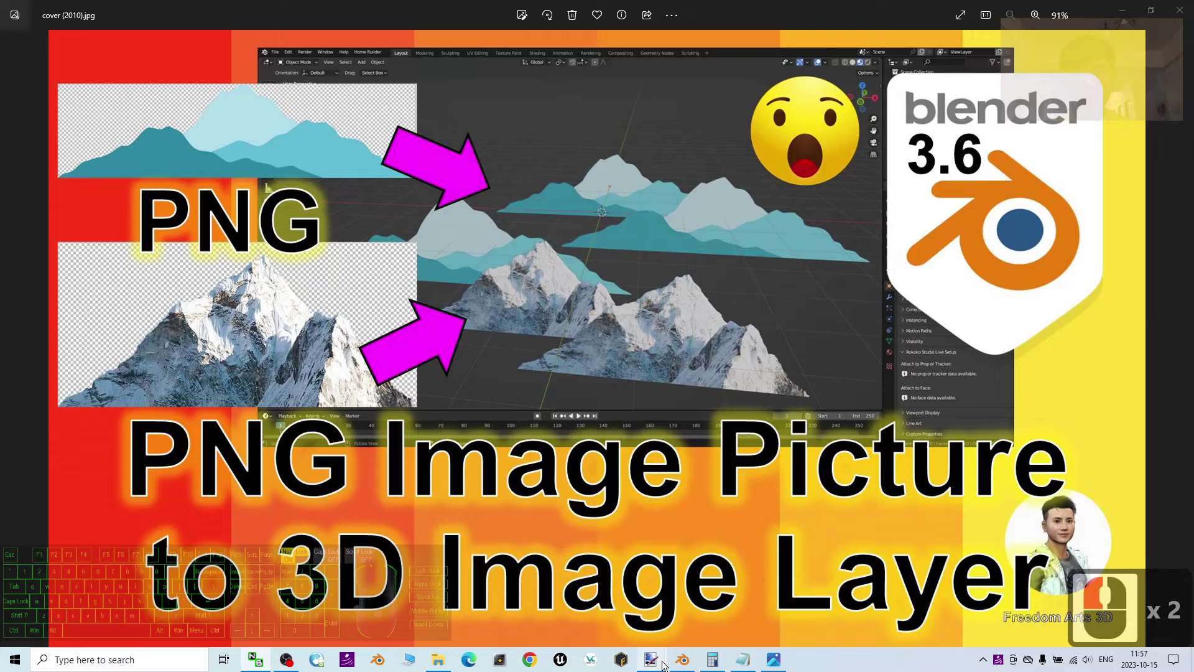
{"action": "left_click", "coordinate": [682, 659]}
{"action": "scroll", "coordinate": [624, 252], "scroll_direction": "up", "scroll_amount": 3}
{"action": "scroll", "coordinate": [650, 327], "scroll_direction": "down", "scroll_amount": 2}
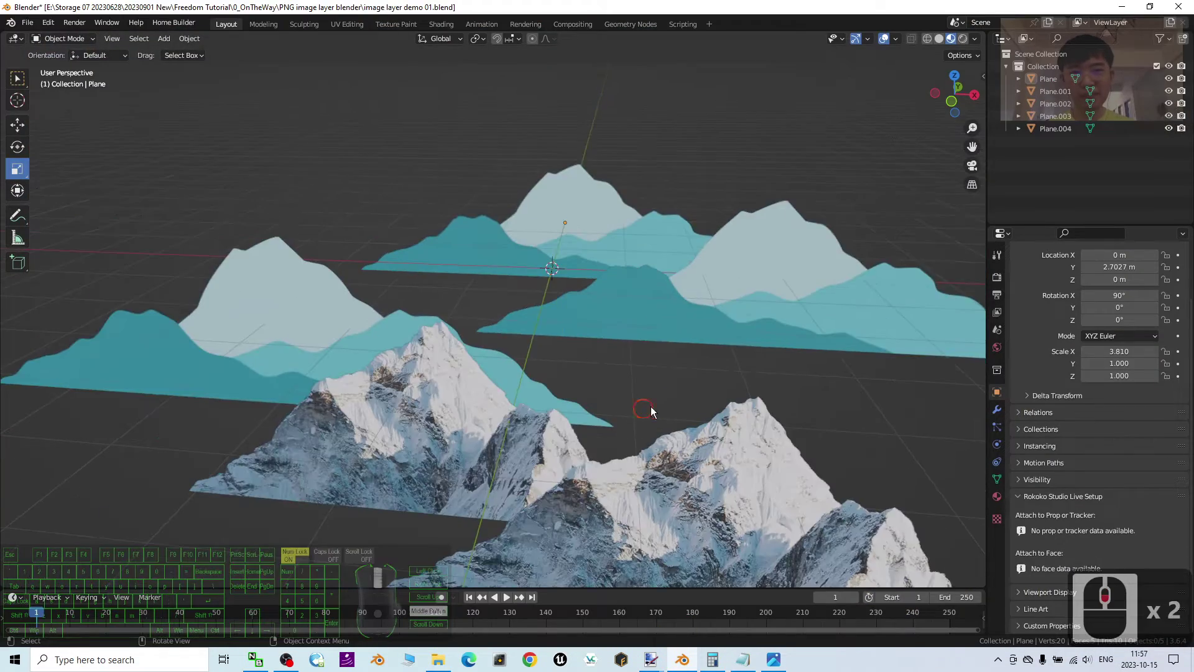
{"action": "mouse_move", "coordinate": [650, 405]}
{"action": "middle_mouse_down"}
{"action": "mouse_move", "coordinate": [707, 393]}
{"action": "mouse_move", "coordinate": [658, 407]}
{"action": "middle_mouse_up"}
{"action": "scroll", "coordinate": [731, 480], "scroll_direction": "up", "scroll_amount": 1}
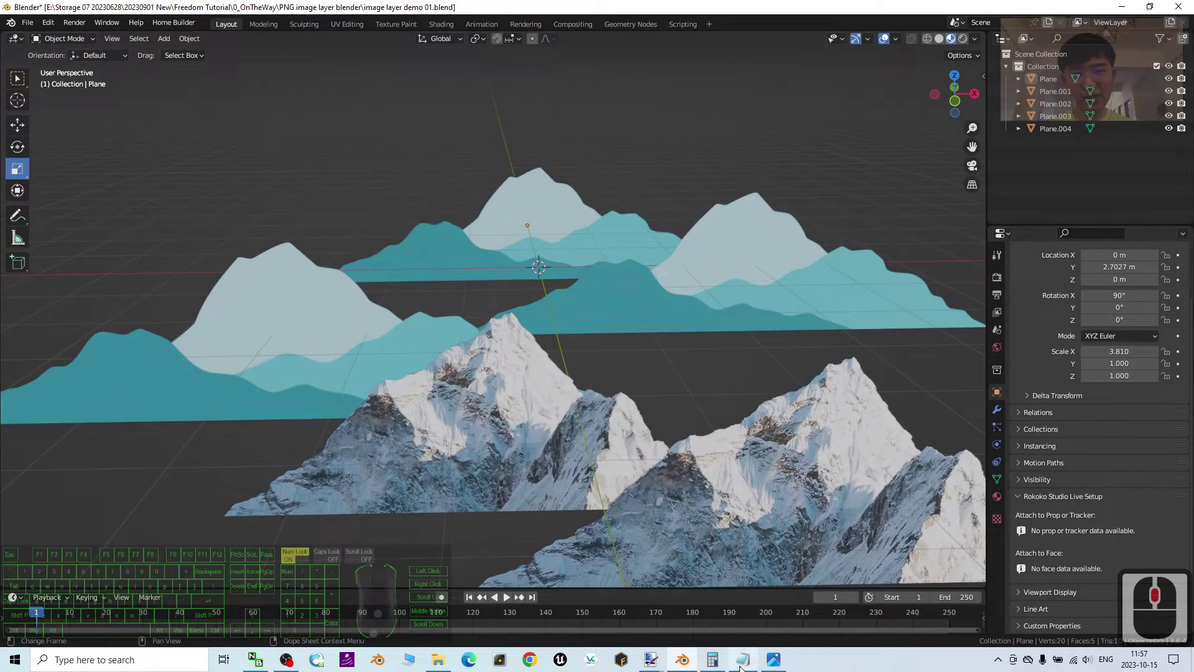
{"action": "left_click", "coordinate": [501, 309]}
Step: Preview the mountain-ridge and mountain01 PNG images in paint.net
{"action": "left_click", "coordinate": [645, 599]}
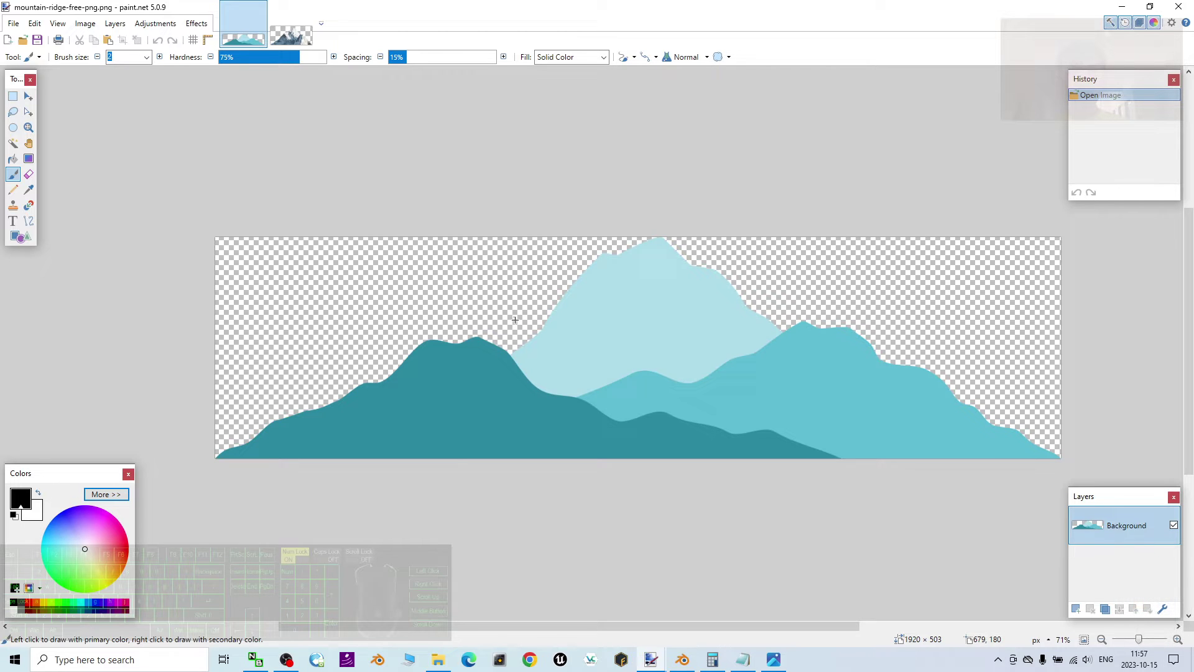
{"action": "left_click", "coordinate": [648, 658]}
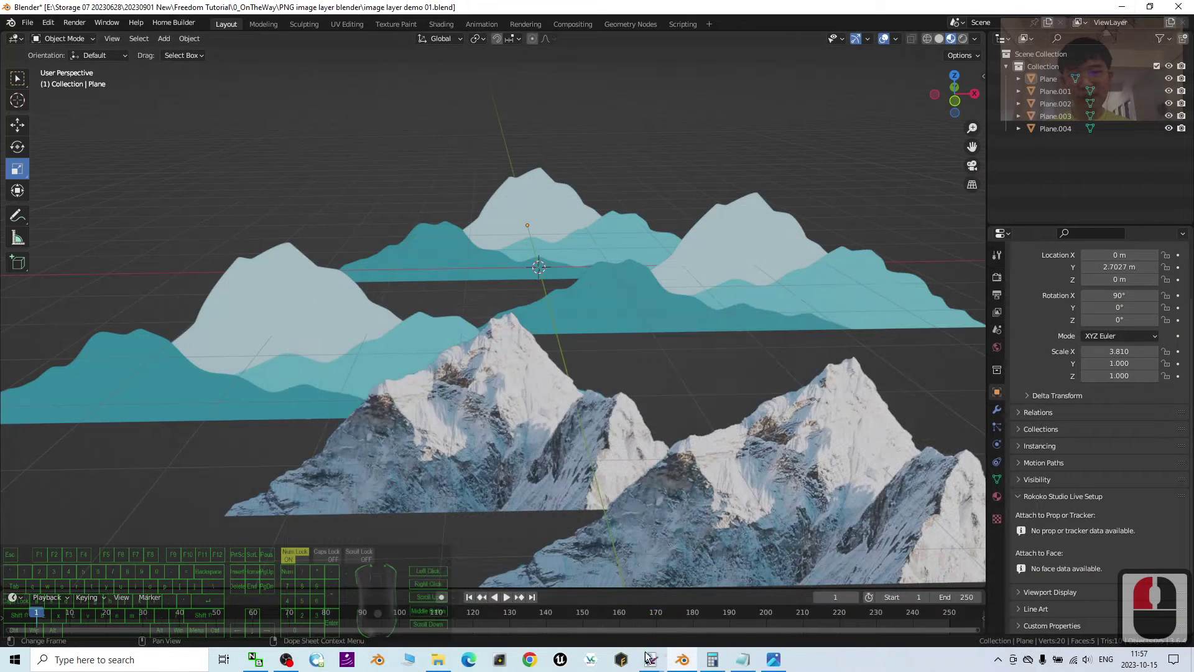
{"action": "mouse_move", "coordinate": [649, 658]}
{"action": "left_click", "coordinate": [695, 618]}
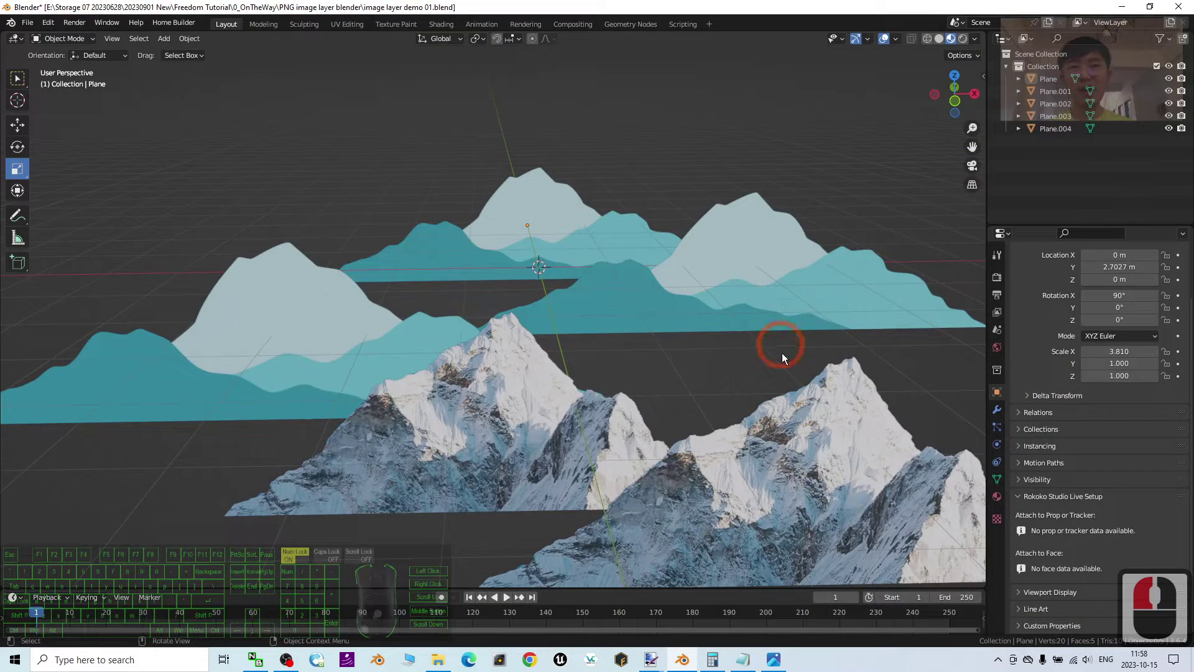
Step: Scale the front snowy mountain plane wider and orbit the view
{"action": "key", "text": "s"}
{"action": "left_click", "coordinate": [774, 367]}
{"action": "middle_click_drag", "start_coordinate": [774, 366], "coordinate": [286, 451]}
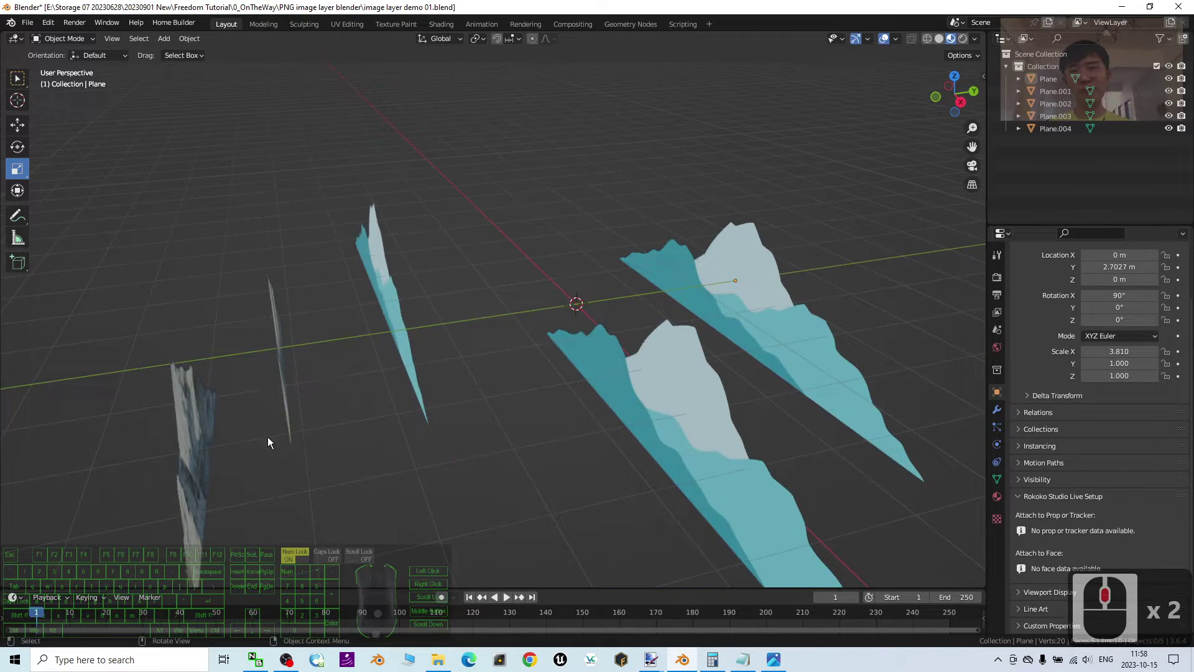
Step: Orbit around the planes, selecting the front snowy, left, back teal and rearmost Plane
{"action": "scroll", "coordinate": [268, 442], "scroll_direction": "down", "scroll_amount": 3}
{"action": "middle_click_drag", "start_coordinate": [445, 439], "coordinate": [473, 408], "text": "shift"}
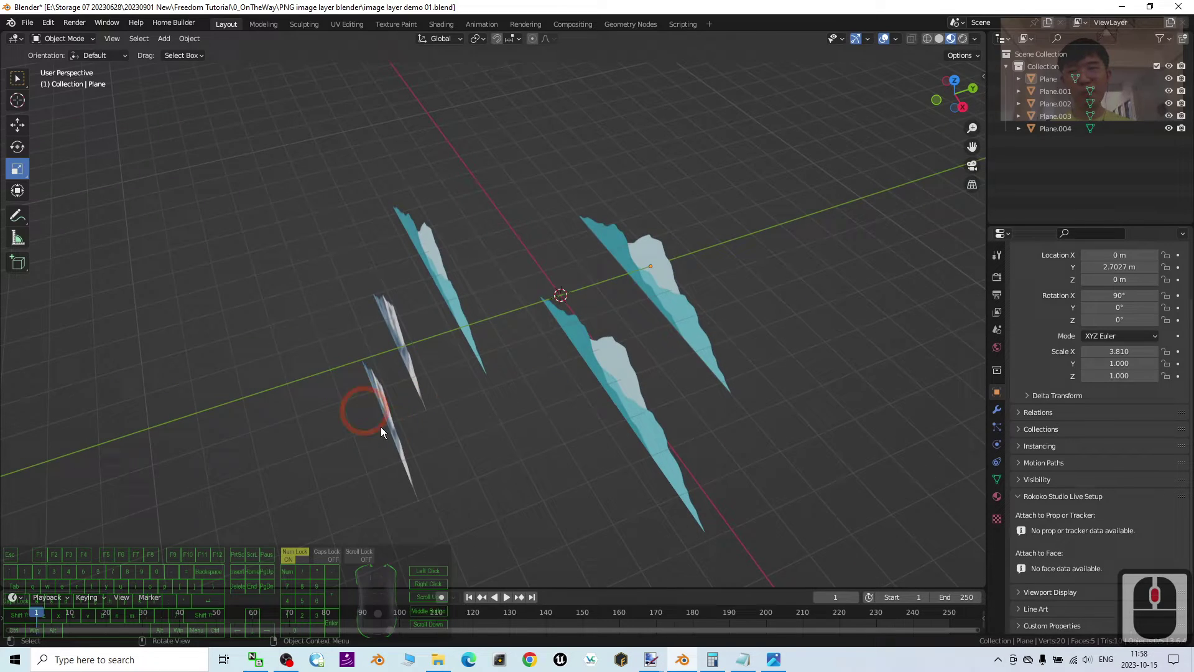
{"action": "middle_click_drag", "start_coordinate": [380, 429], "coordinate": [600, 342]}
{"action": "left_click", "coordinate": [600, 342]}
{"action": "middle_click_drag", "start_coordinate": [707, 323], "coordinate": [520, 305]}
{"action": "left_click", "coordinate": [369, 330]}
{"action": "middle_click_drag", "start_coordinate": [316, 342], "coordinate": [410, 329]}
{"action": "left_click", "coordinate": [376, 280]}
{"action": "middle_click_drag", "start_coordinate": [388, 236], "coordinate": [763, 207]}
{"action": "left_click", "coordinate": [698, 341]}
Step: Select Plane.004, deselect it, then pan across and select the teal Plane.002
{"action": "scroll", "coordinate": [704, 327], "scroll_direction": "up", "scroll_amount": 2}
{"action": "scroll", "coordinate": [695, 293], "scroll_direction": "up", "scroll_amount": 1}
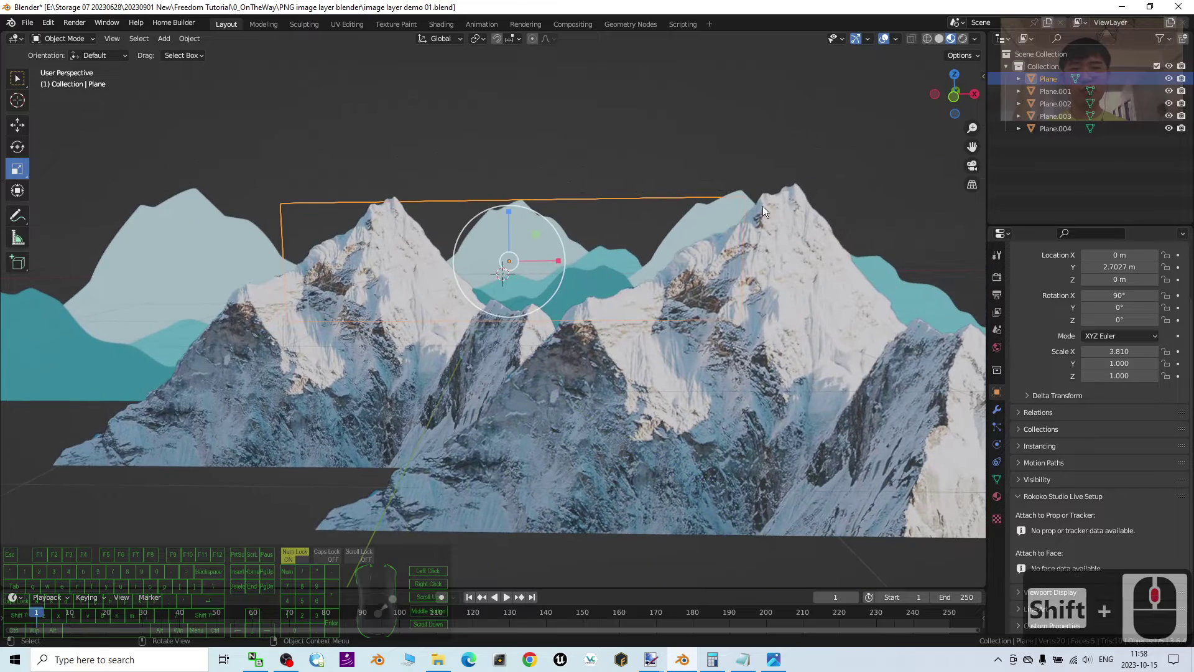
{"action": "left_click", "coordinate": [808, 165]}
{"action": "left_click", "coordinate": [210, 520]}
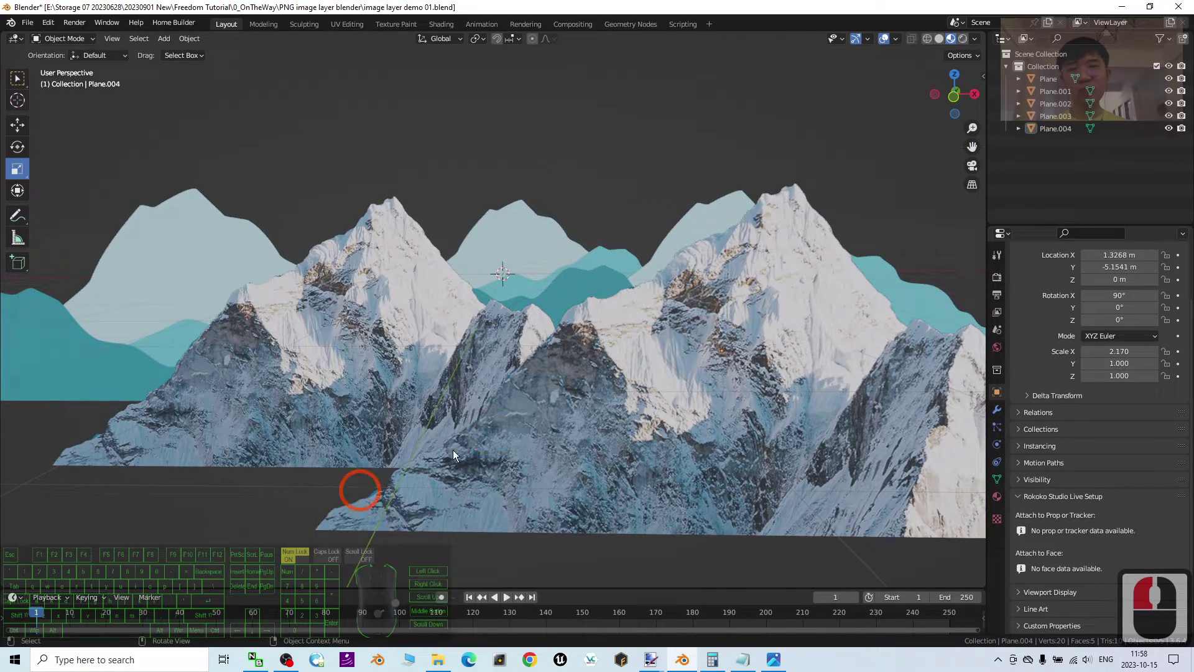
{"action": "middle_click_drag", "start_coordinate": [479, 410], "coordinate": [435, 416], "text": "shift"}
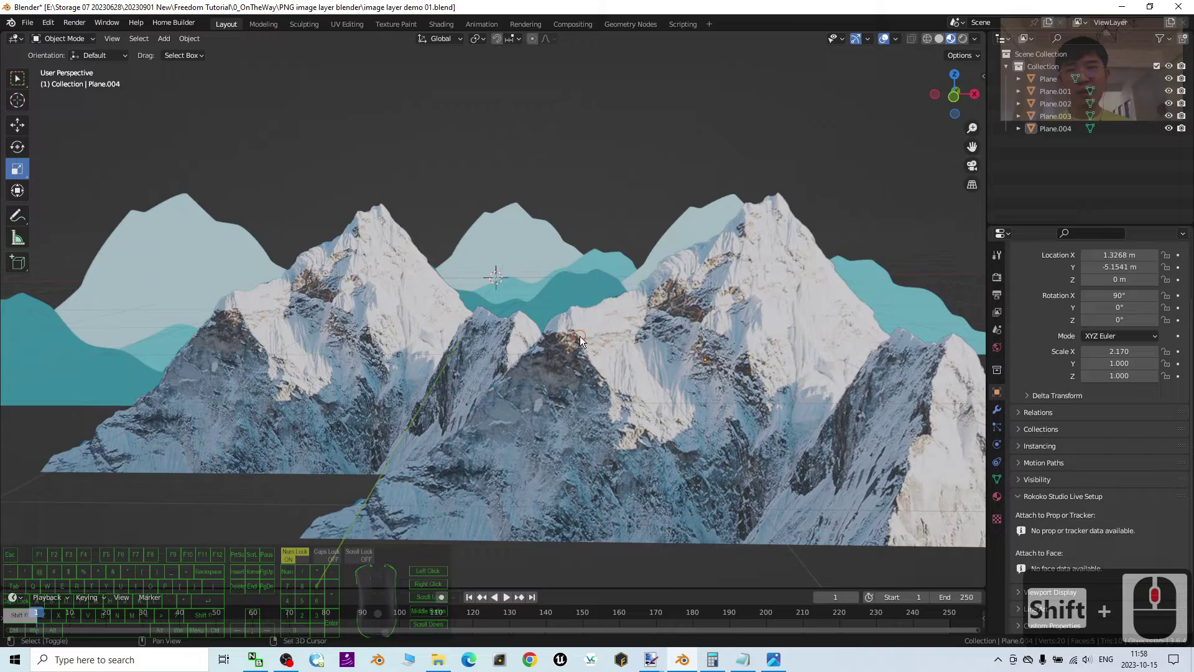
{"action": "middle_click_drag", "start_coordinate": [560, 227], "coordinate": [773, 234], "text": "shift"}
{"action": "middle_click_drag", "start_coordinate": [726, 266], "coordinate": [591, 325], "text": "shift"}
{"action": "middle_click_drag", "start_coordinate": [606, 314], "coordinate": [516, 366]}
{"action": "left_click", "coordinate": [844, 182]}
Step: From a side view, select each plane in turn through Plane.003, then return to the cover image
{"action": "scroll", "coordinate": [775, 378], "scroll_direction": "down", "scroll_amount": 2}
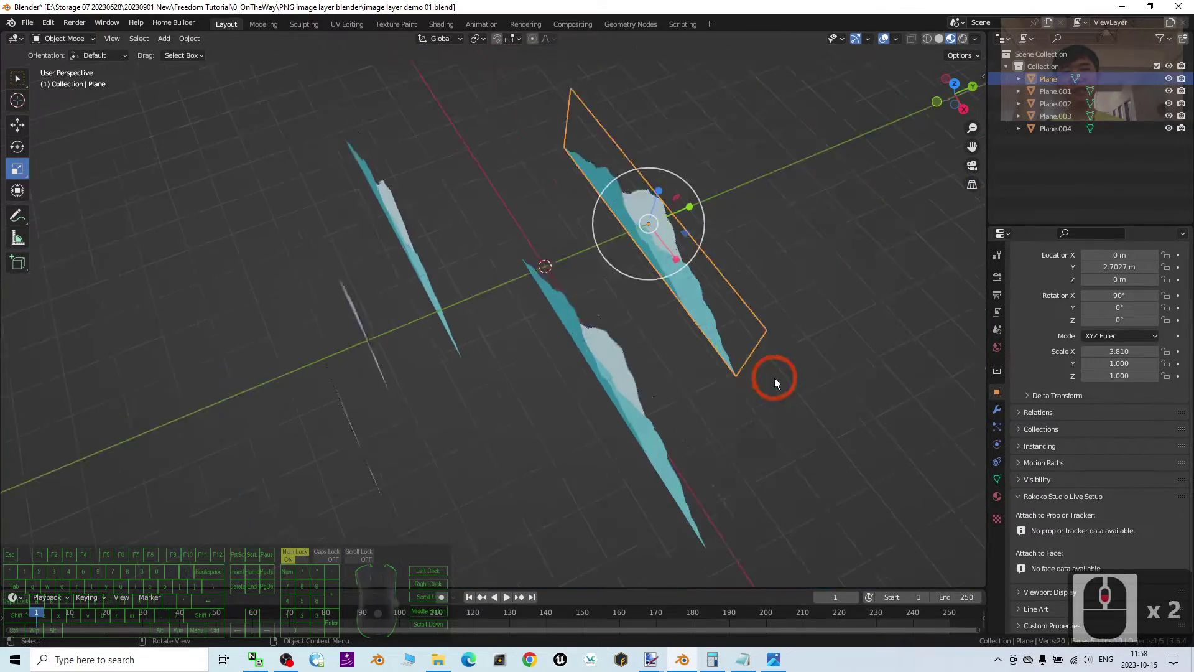
{"action": "scroll", "coordinate": [684, 398], "scroll_direction": "down", "scroll_amount": 3}
{"action": "middle_click_drag", "start_coordinate": [608, 419], "coordinate": [606, 331]}
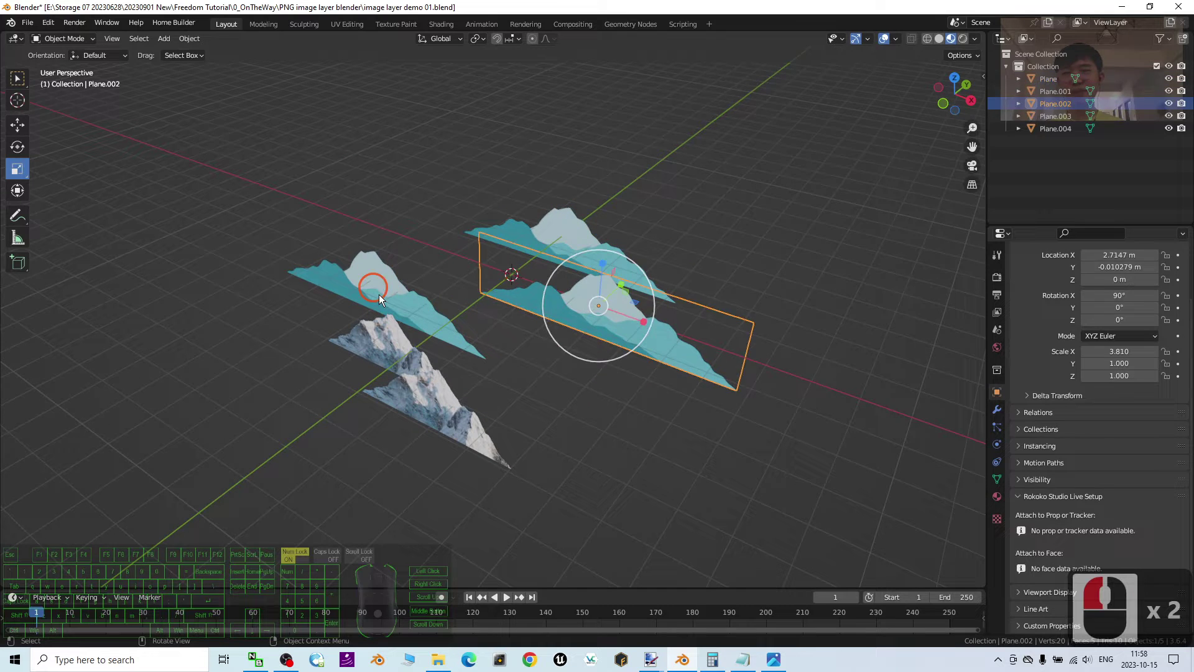
{"action": "left_click", "coordinate": [379, 293]}
{"action": "left_click", "coordinate": [591, 246]}
{"action": "left_click", "coordinate": [578, 324]}
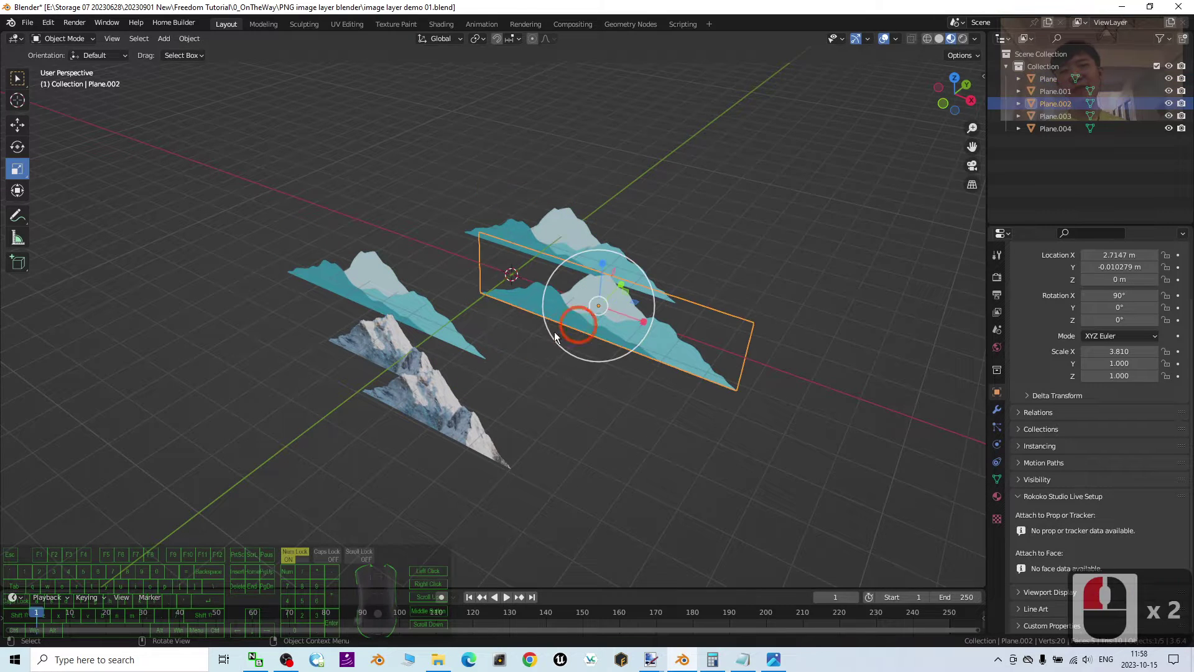
{"action": "left_click", "coordinate": [386, 332]}
{"action": "left_click", "coordinate": [385, 337]}
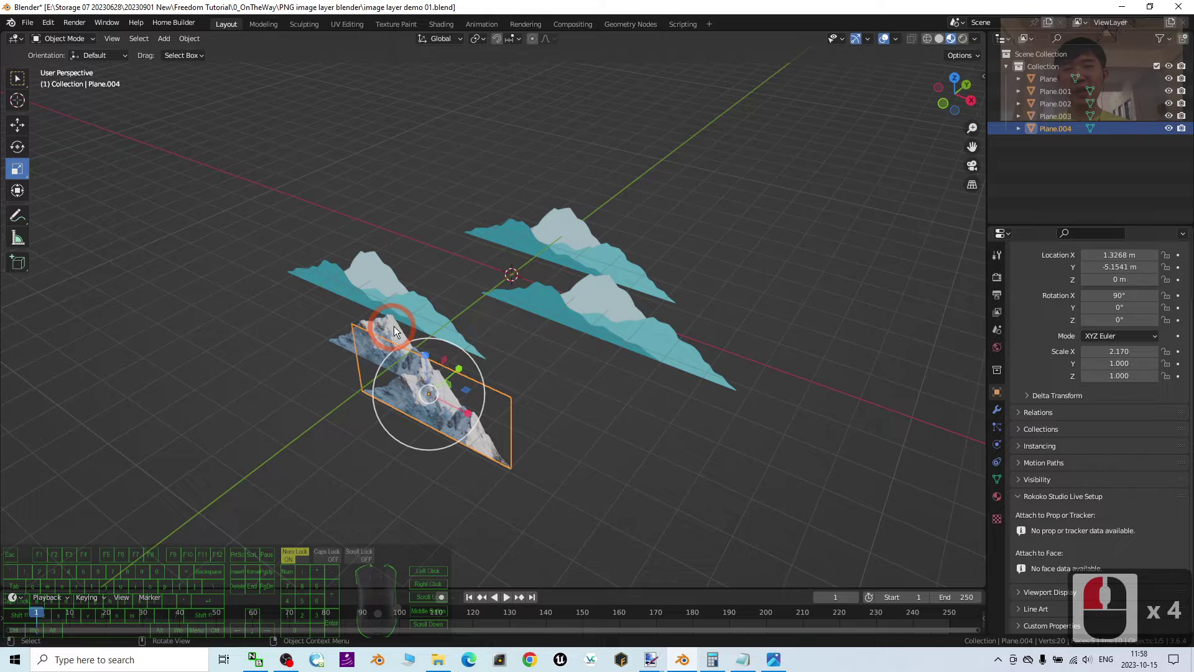
{"action": "left_click", "coordinate": [712, 385]}
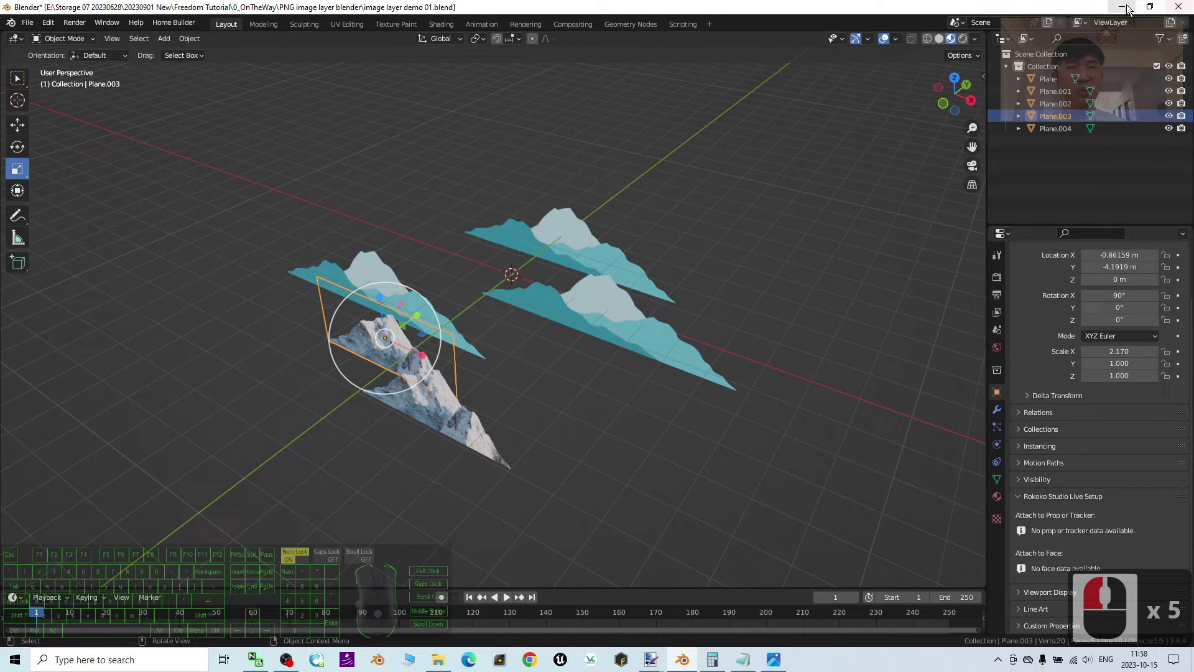
{"action": "left_click", "coordinate": [1066, 45]}
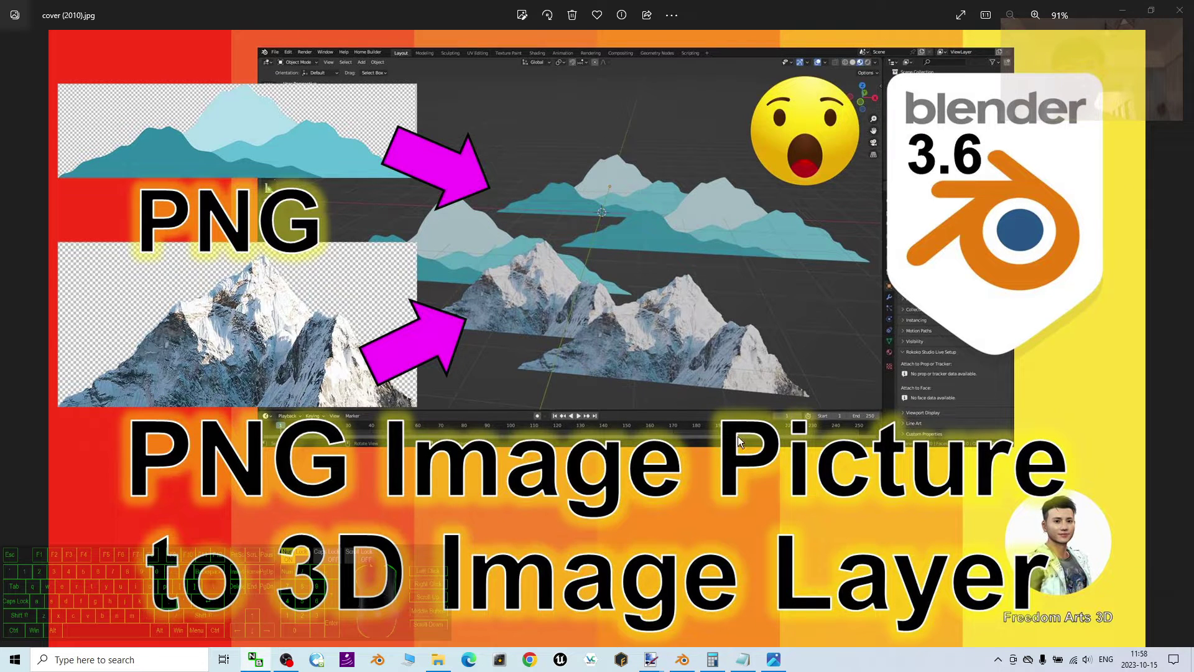
Step: Minimize the Photos cover image and select mountain01.png and mountain02.png on the desktop
{"action": "left_click", "coordinate": [1123, 10]}
{"action": "left_click", "coordinate": [373, 215]}
{"action": "left_click", "coordinate": [96, 140]}
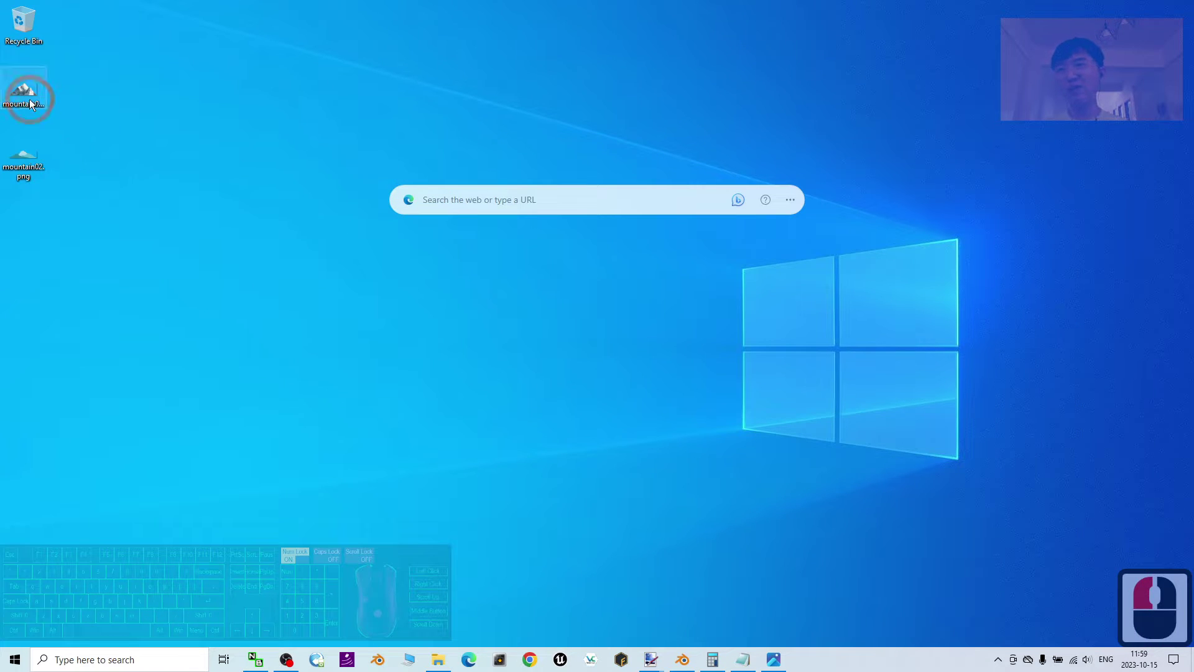
{"action": "left_click", "coordinate": [24, 77]}
{"action": "left_click", "coordinate": [22, 151]}
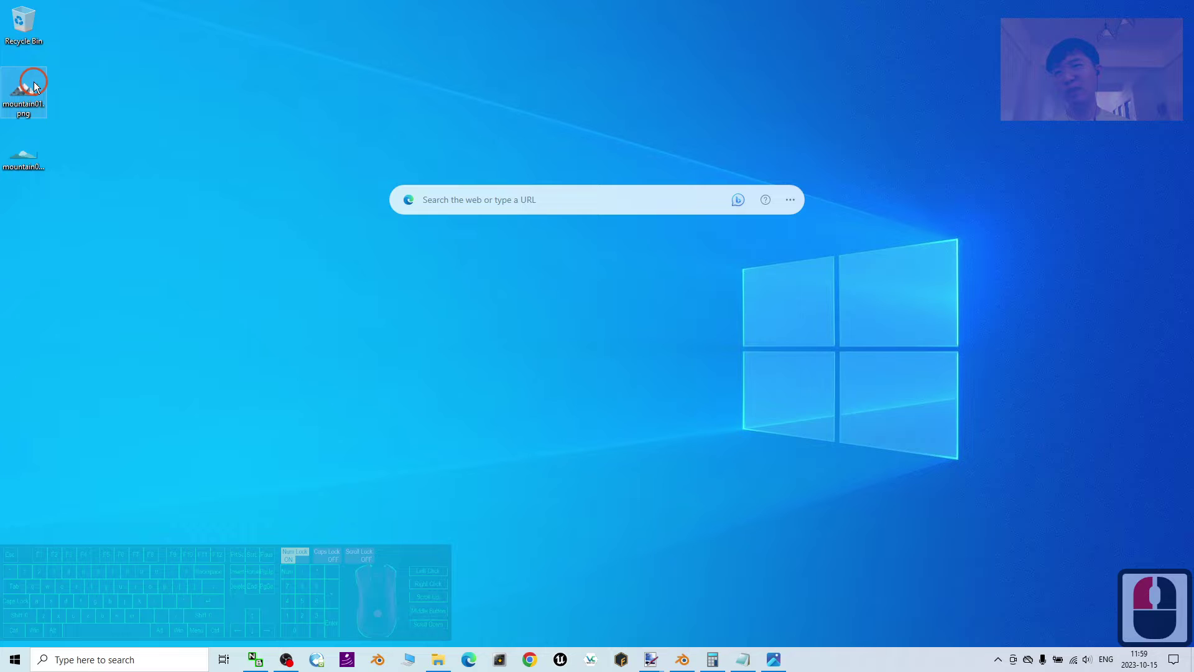
Step: Launch a new Blender session from the taskbar jump list
{"action": "left_click", "coordinate": [30, 154]}
{"action": "left_click", "coordinate": [36, 148]}
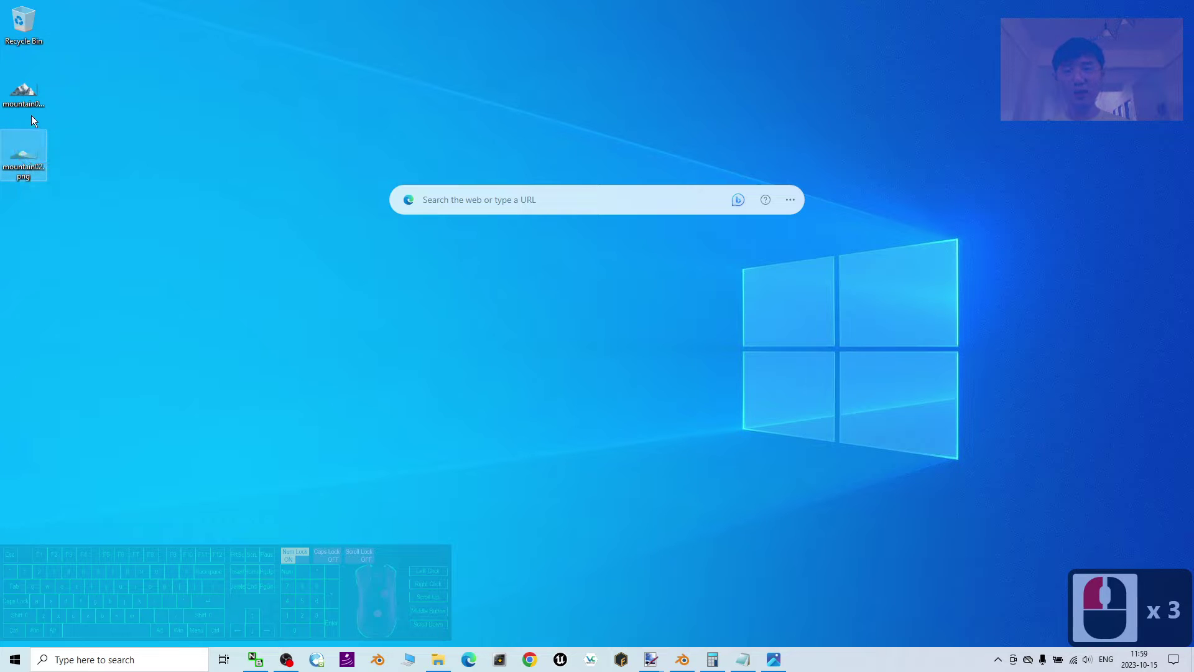
{"action": "right_click", "coordinate": [682, 659]}
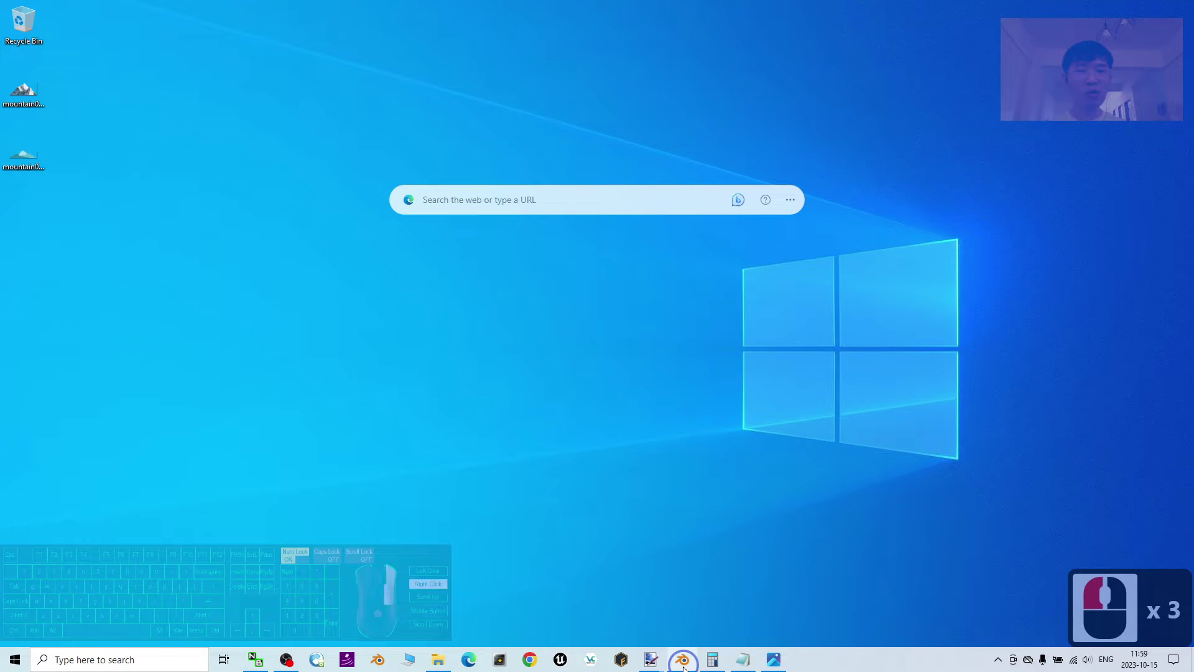
{"action": "left_click", "coordinate": [659, 594]}
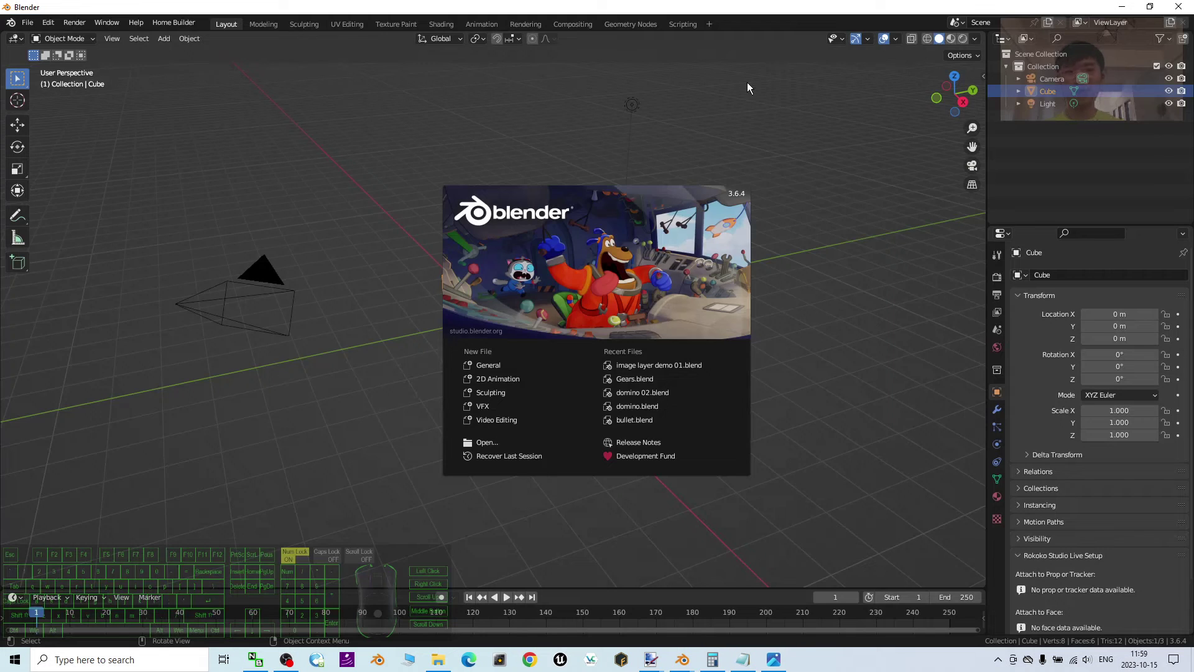
Step: Dismiss the splash screen, select all, and delete the default Camera, Cube and Light
{"action": "left_click", "coordinate": [349, 261]}
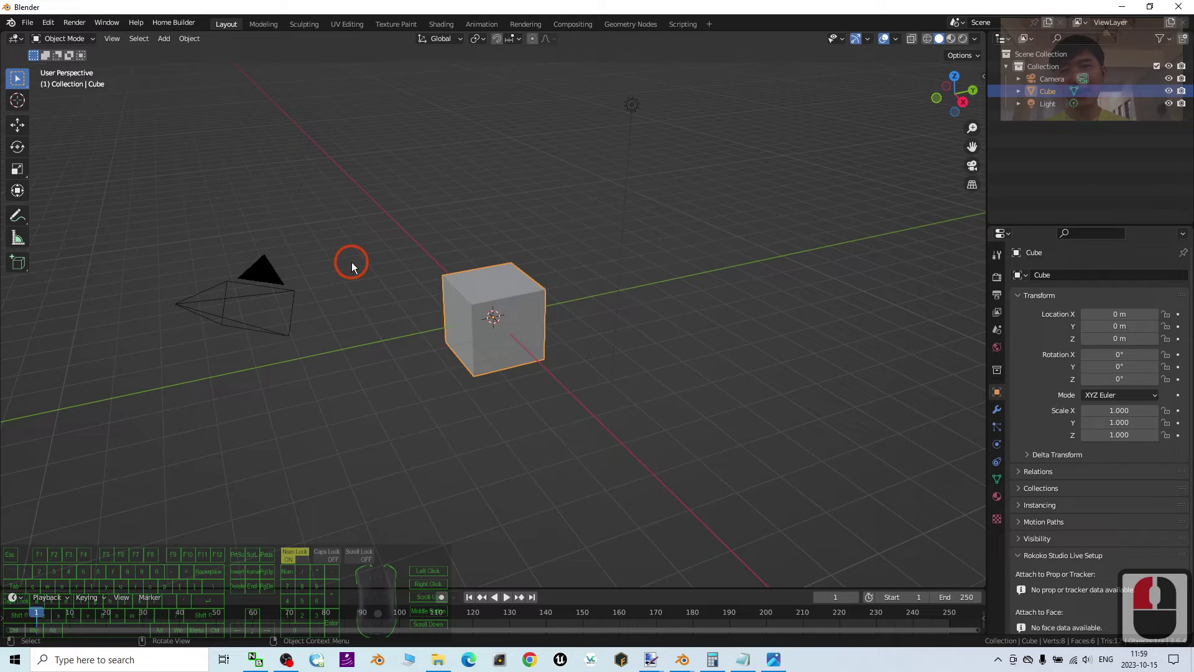
{"action": "left_click", "coordinate": [649, 421]}
{"action": "left_click", "coordinate": [557, 447]}
{"action": "key", "text": "a"}
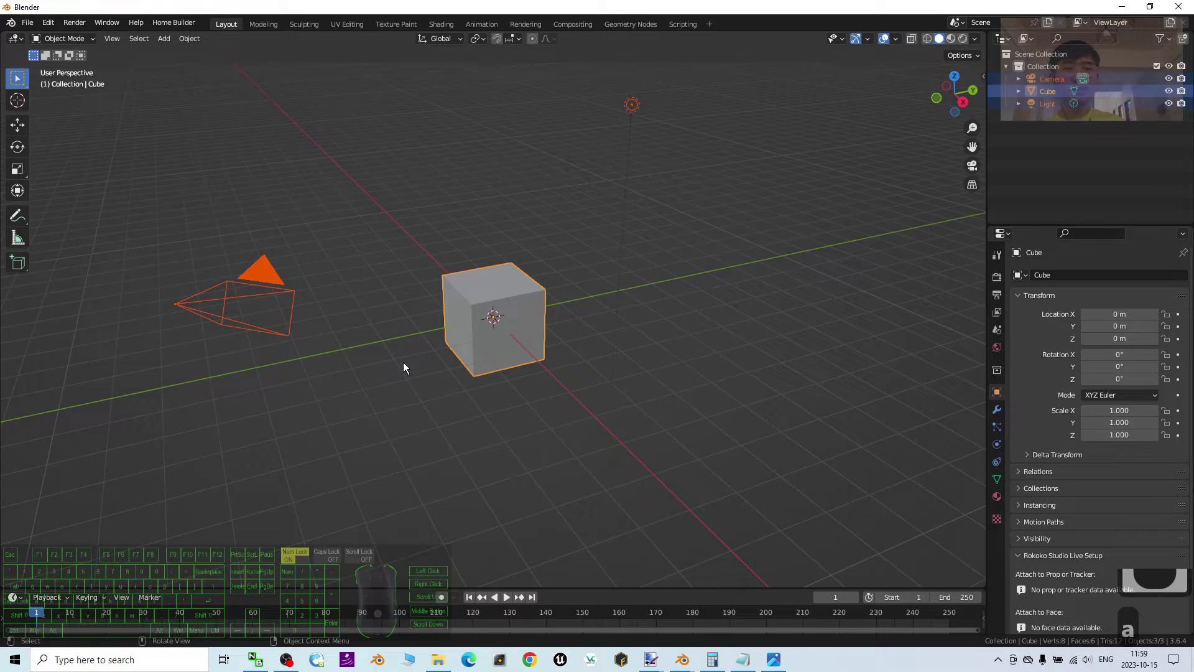
{"action": "key", "text": "Delete"}
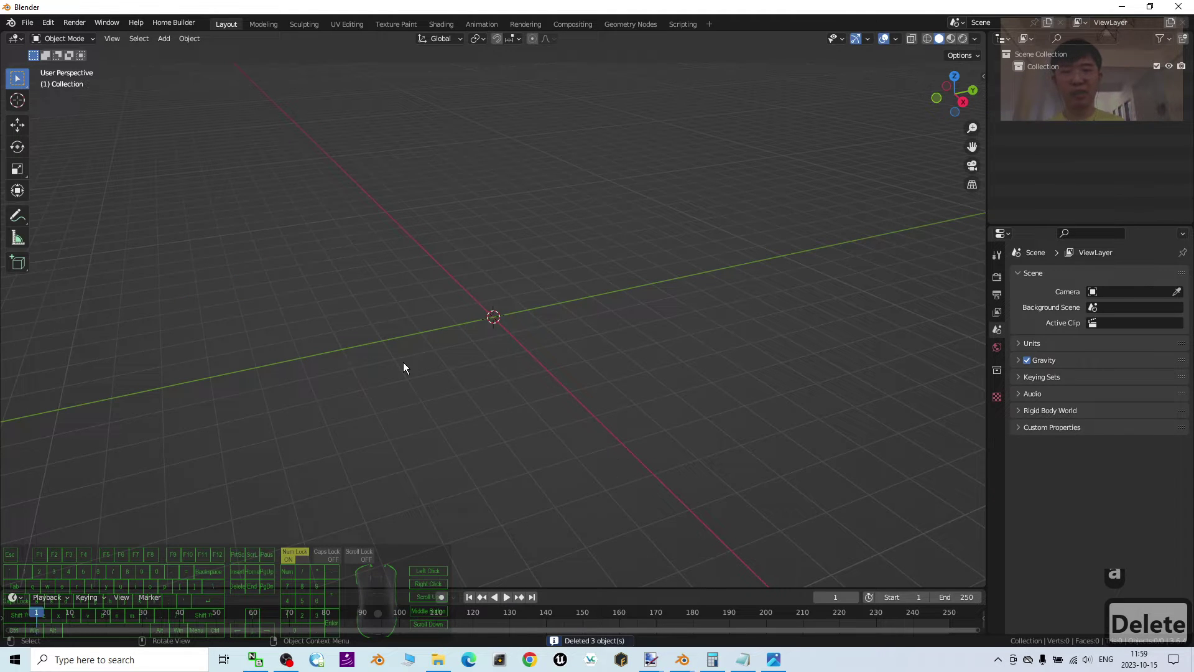
{"action": "scroll", "coordinate": [446, 312], "scroll_direction": "up", "scroll_amount": 2}
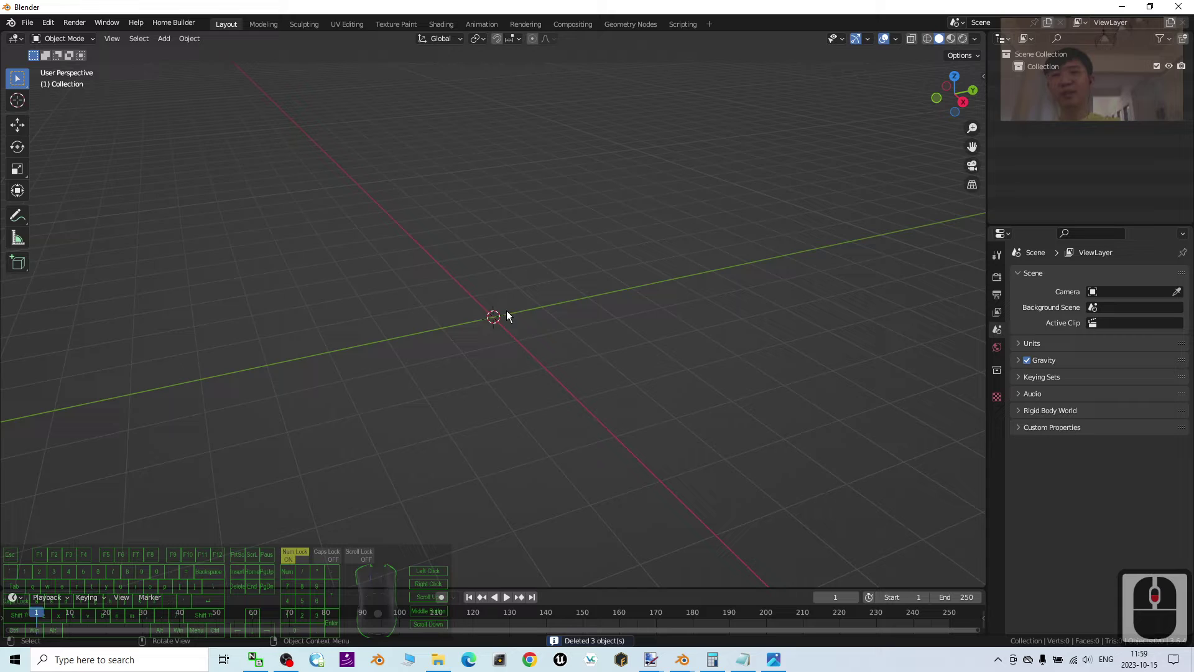
Step: Add a mesh plane at the origin
{"action": "left_click", "coordinate": [166, 38]}
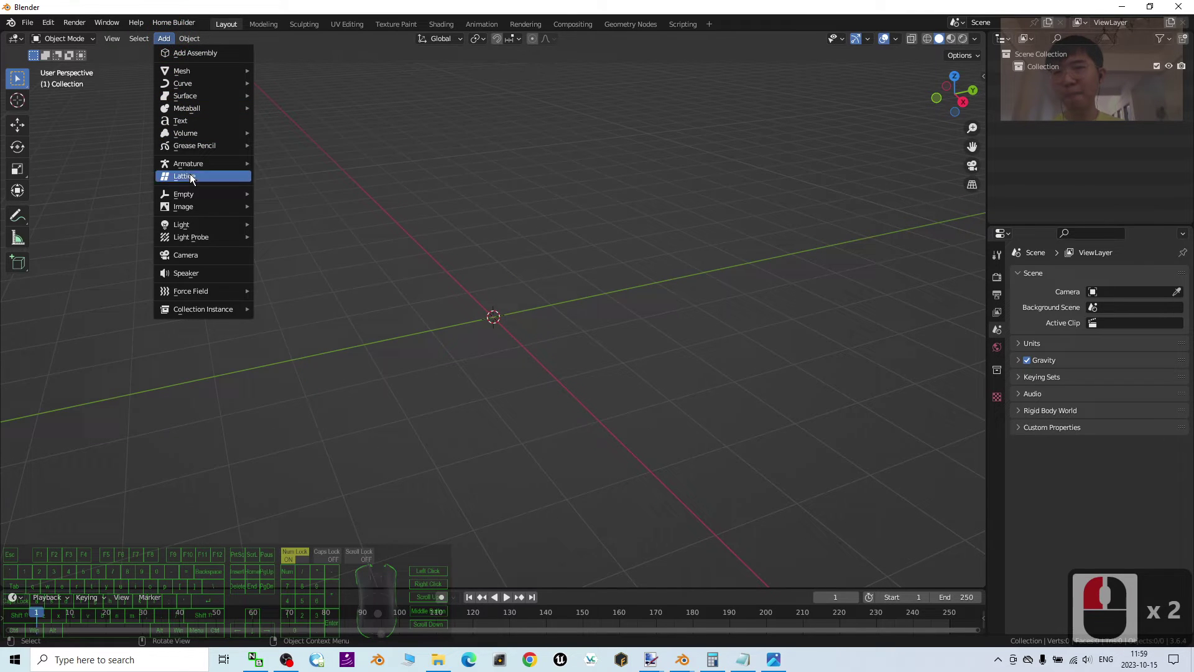
{"action": "mouse_move", "coordinate": [190, 68]}
{"action": "left_click", "coordinate": [297, 70]}
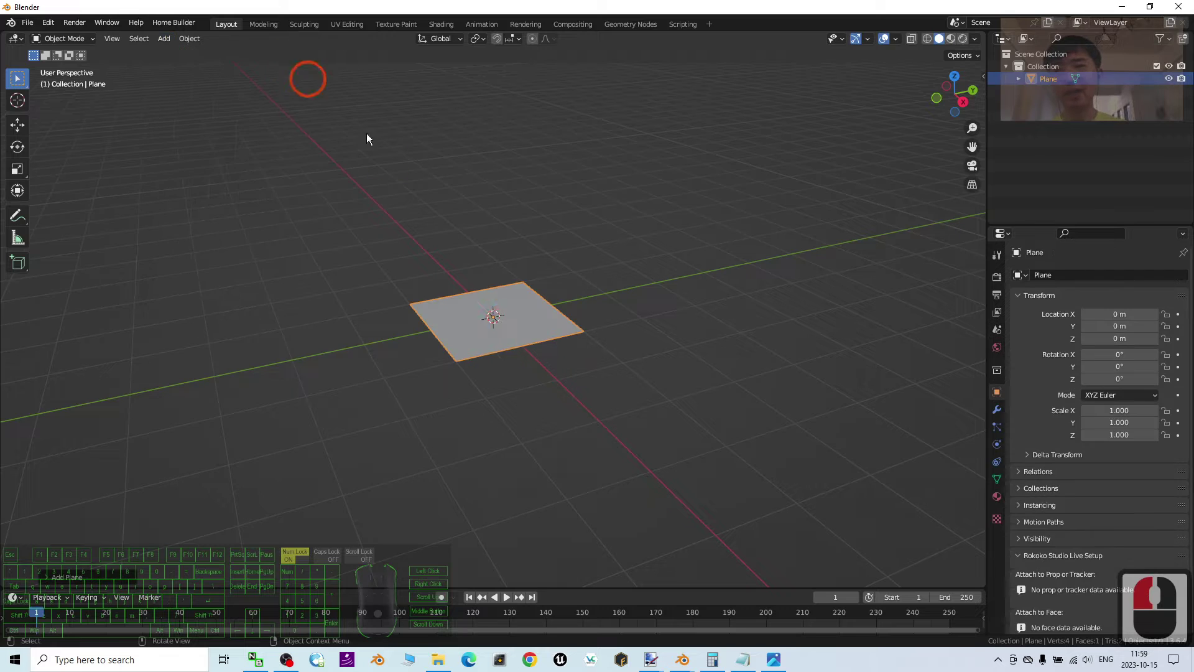
{"action": "left_click", "coordinate": [520, 319]}
{"action": "middle_click_drag", "start_coordinate": [513, 369], "coordinate": [540, 320]}
Step: Rotate the plane to exactly 90° about X so it stands upright
{"action": "left_click", "coordinate": [19, 147]}
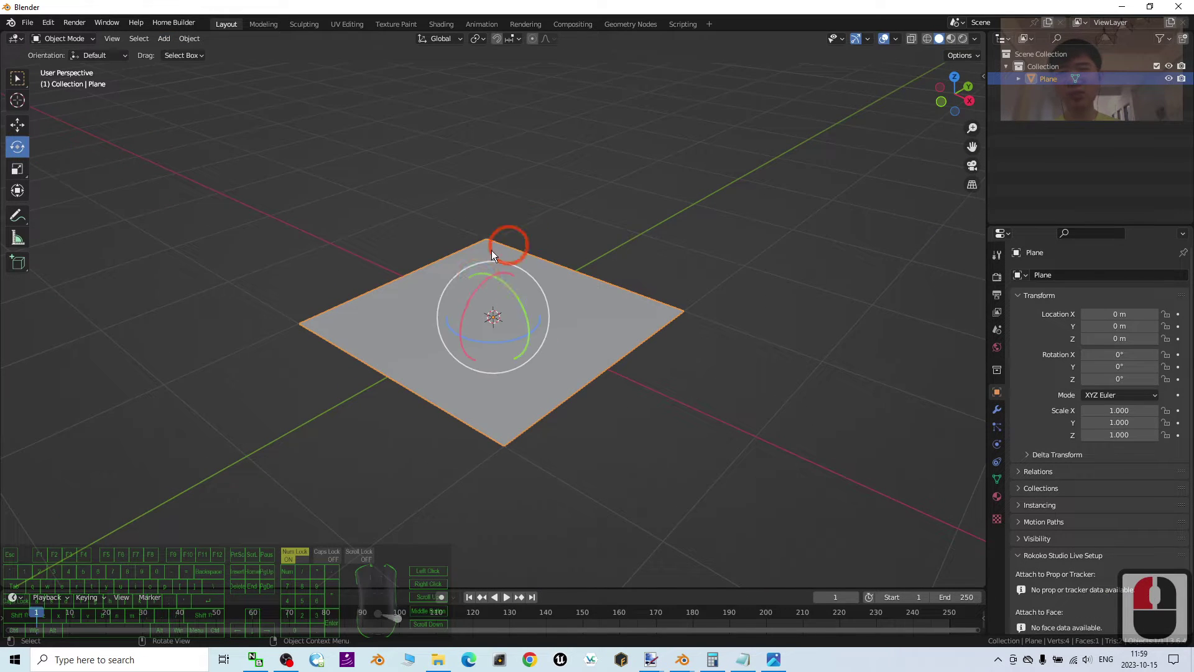
{"action": "mouse_move", "coordinate": [476, 289]}
{"action": "left_mouse_down"}
{"action": "mouse_move", "coordinate": [449, 305]}
{"action": "mouse_move", "coordinate": [475, 289]}
{"action": "mouse_move", "coordinate": [466, 305]}
{"action": "left_mouse_up"}
{"action": "left_click", "coordinate": [1111, 353]}
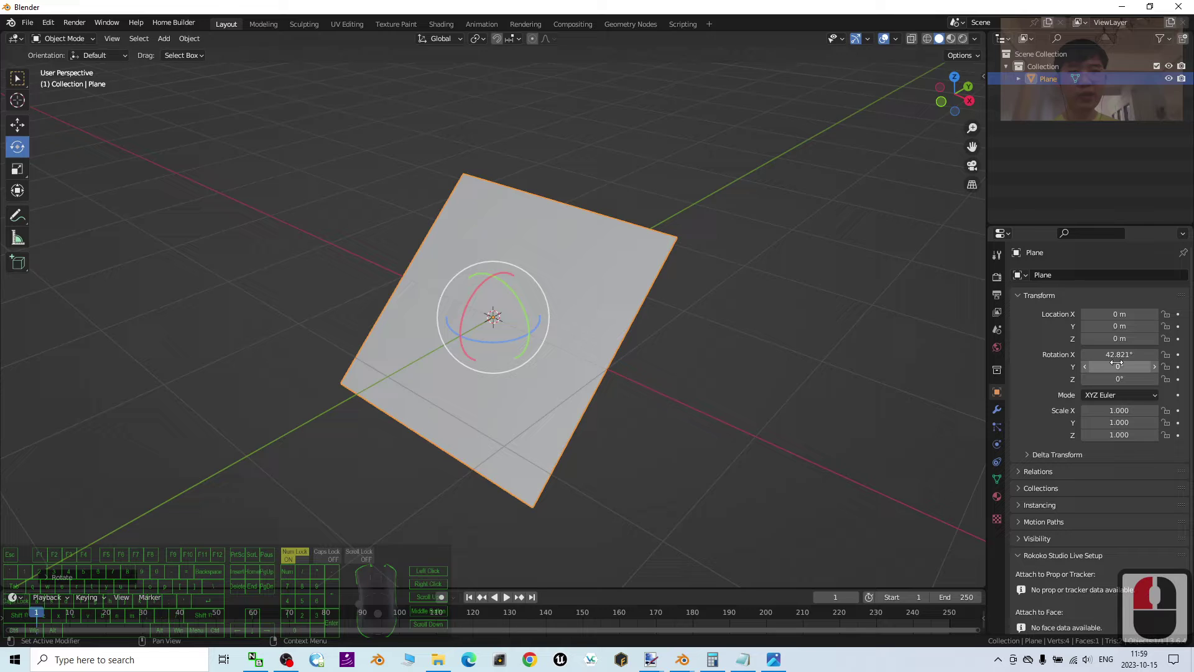
{"action": "type", "text": "90"}
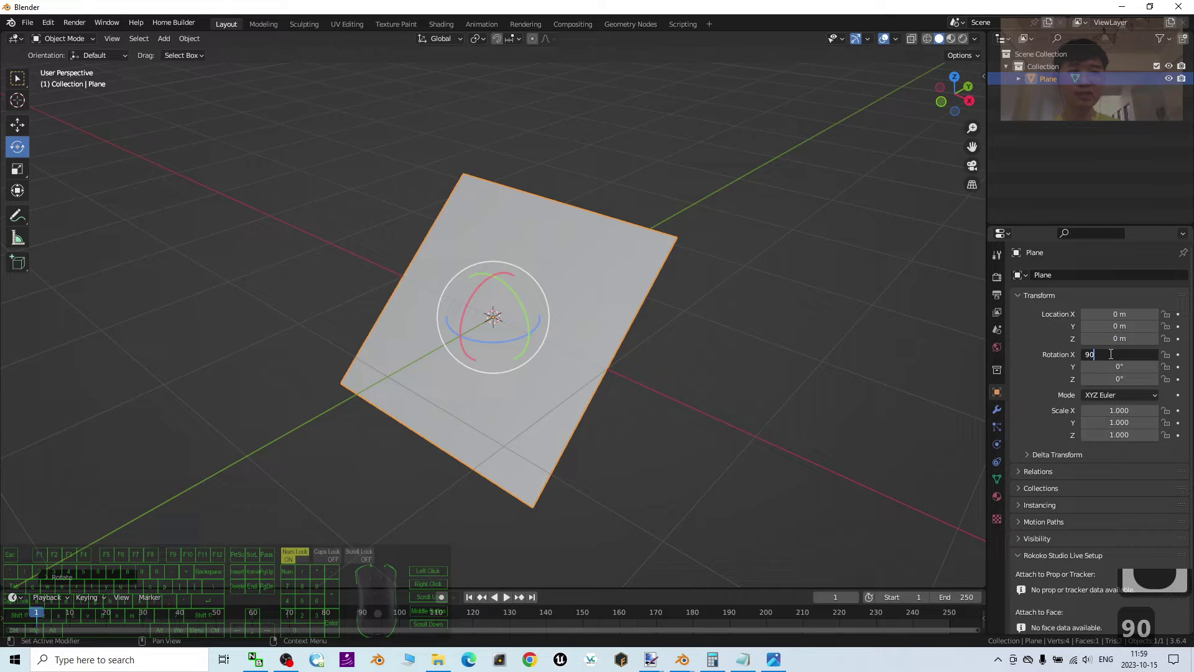
{"action": "key", "text": "Return"}
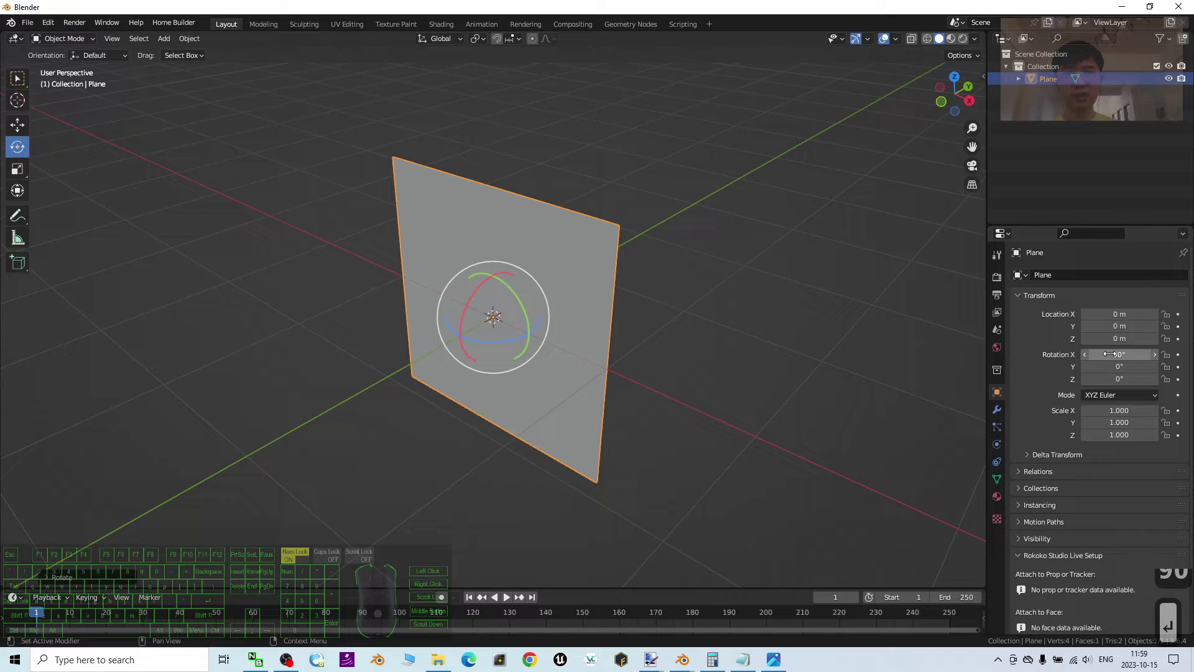
{"action": "middle_click_drag", "start_coordinate": [705, 337], "coordinate": [711, 330]}
Step: Switch to Material Preview shading and show the selected plane's empty Material properties
{"action": "left_click", "coordinate": [952, 38]}
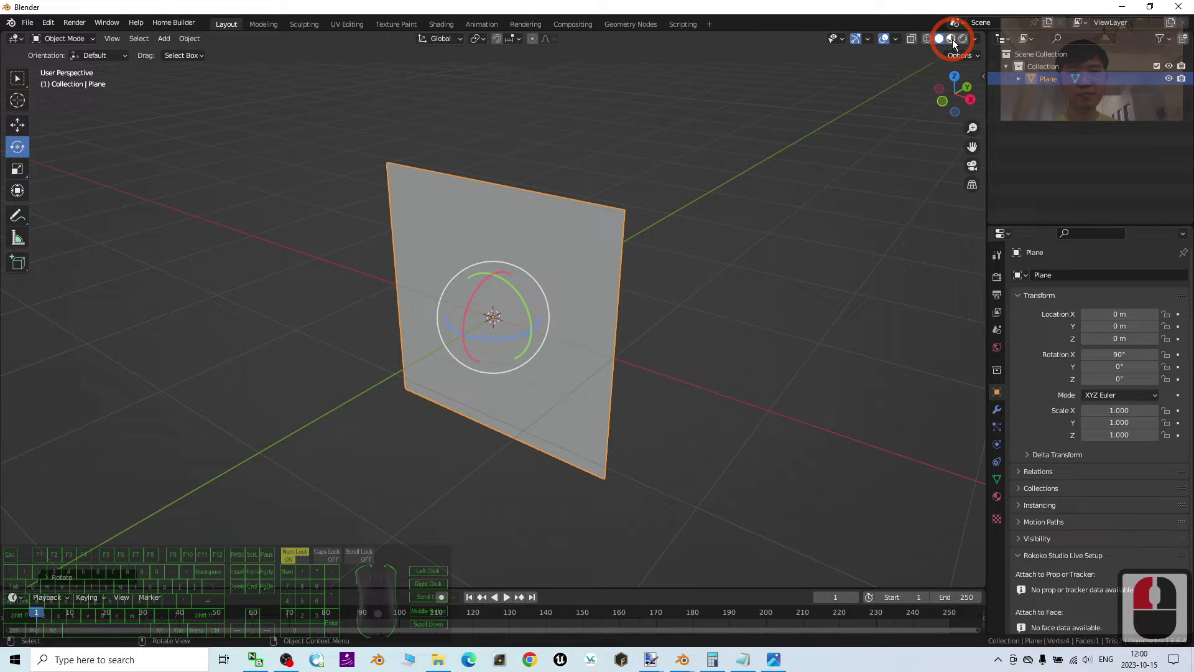
{"action": "middle_click_drag", "start_coordinate": [801, 350], "coordinate": [760, 421]}
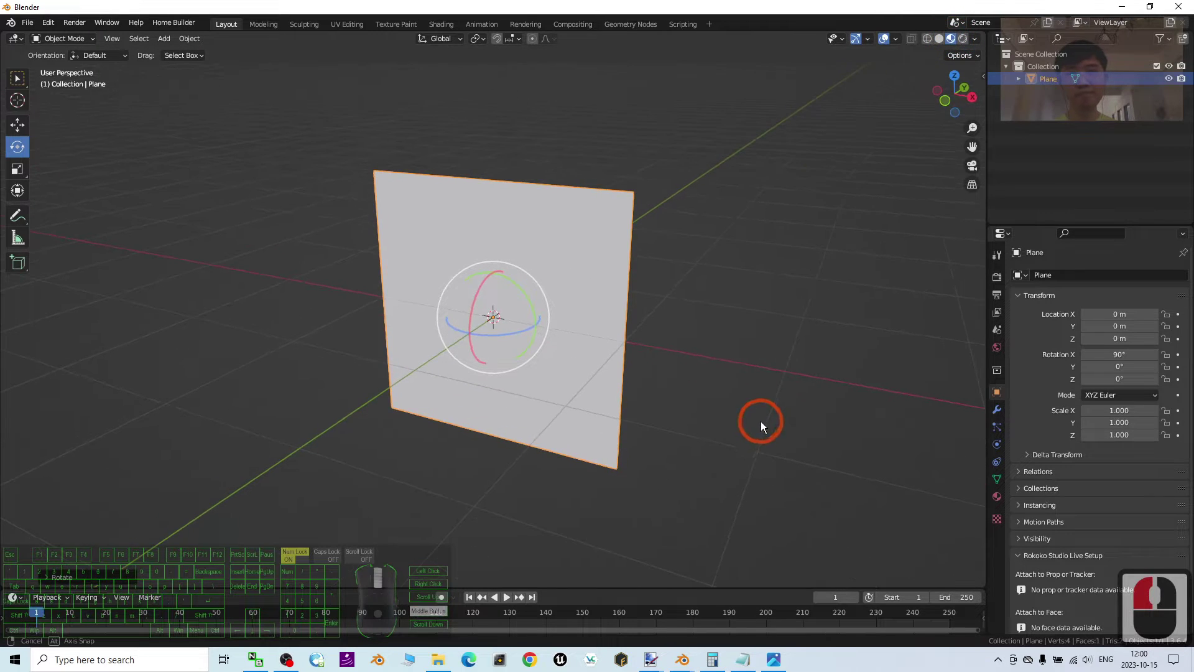
{"action": "left_click", "coordinate": [451, 237]}
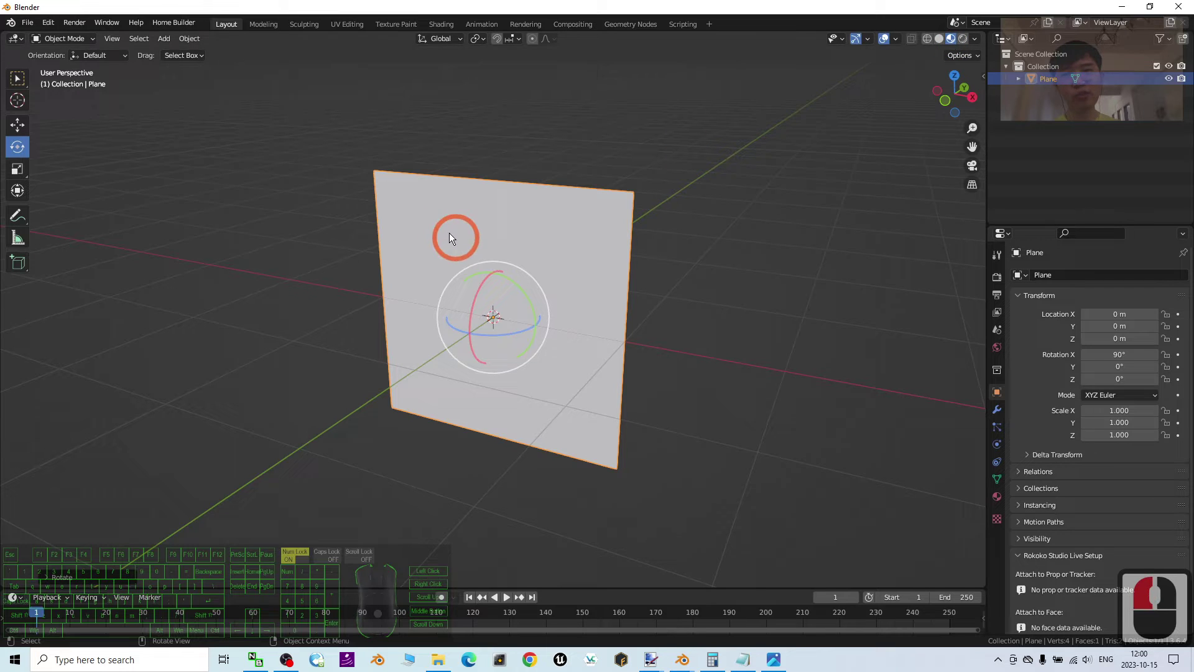
{"action": "left_click", "coordinate": [997, 495]}
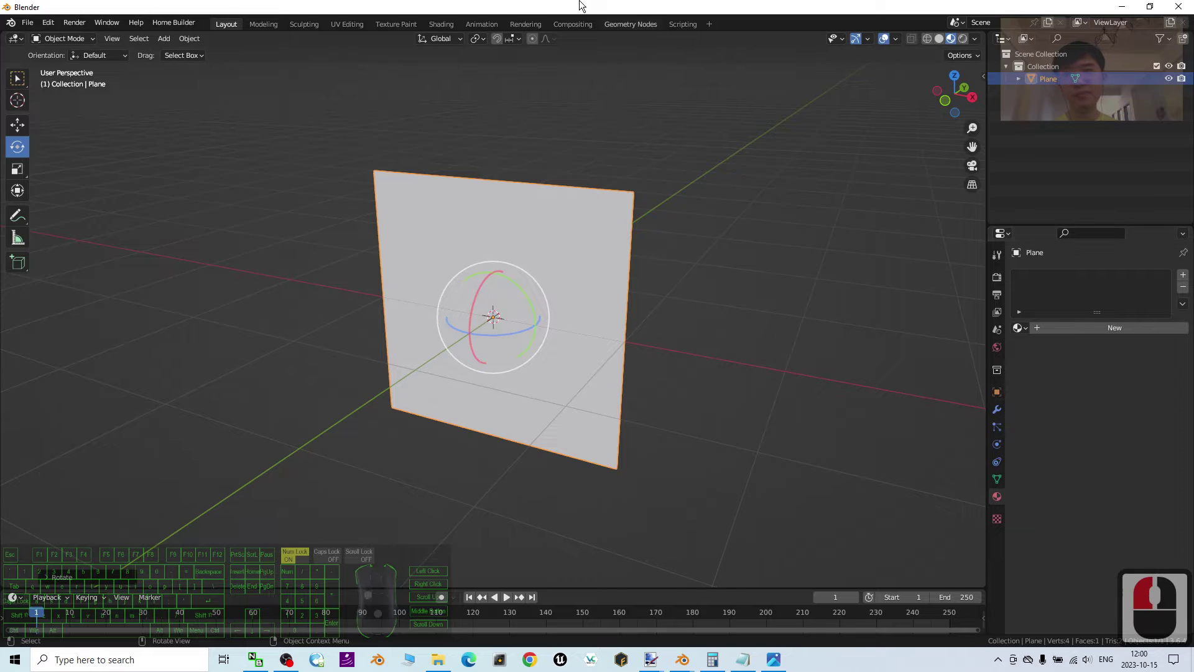
{"action": "mouse_move", "coordinate": [622, 7]}
{"action": "left_mouse_down"}
{"action": "mouse_move", "coordinate": [766, 40]}
{"action": "mouse_move", "coordinate": [633, 32]}
{"action": "mouse_move", "coordinate": [635, 1]}
{"action": "left_mouse_up"}
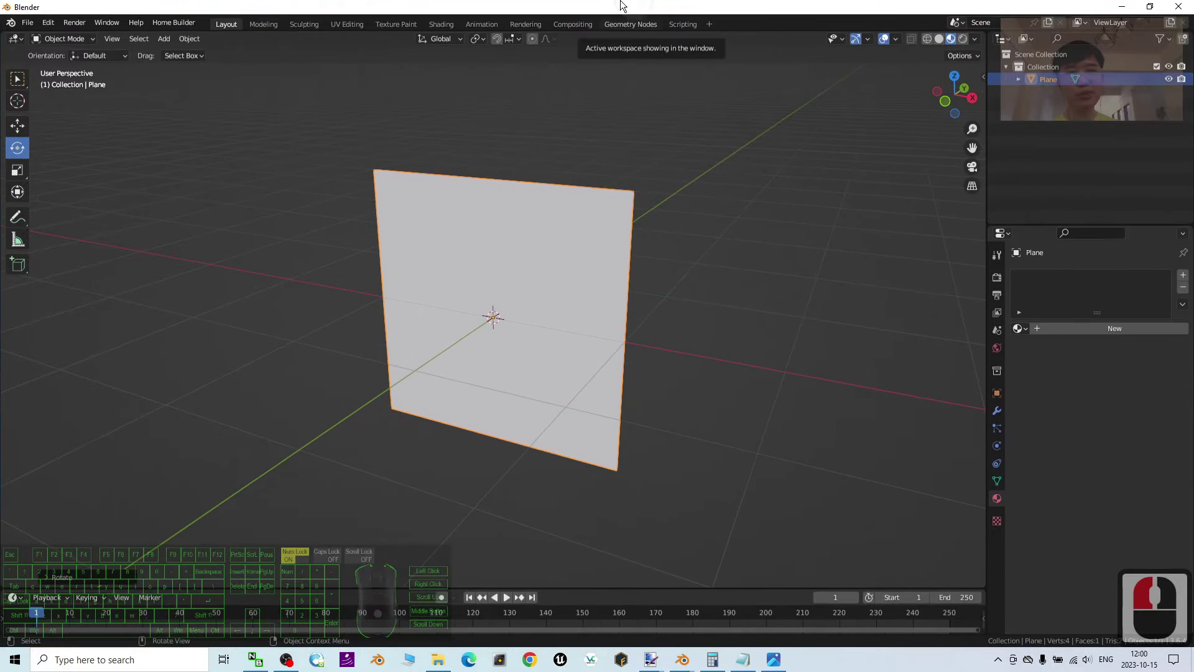
Step: Create a new material for the plane with an Image Texture driving Base Color
{"action": "left_click", "coordinate": [1084, 332]}
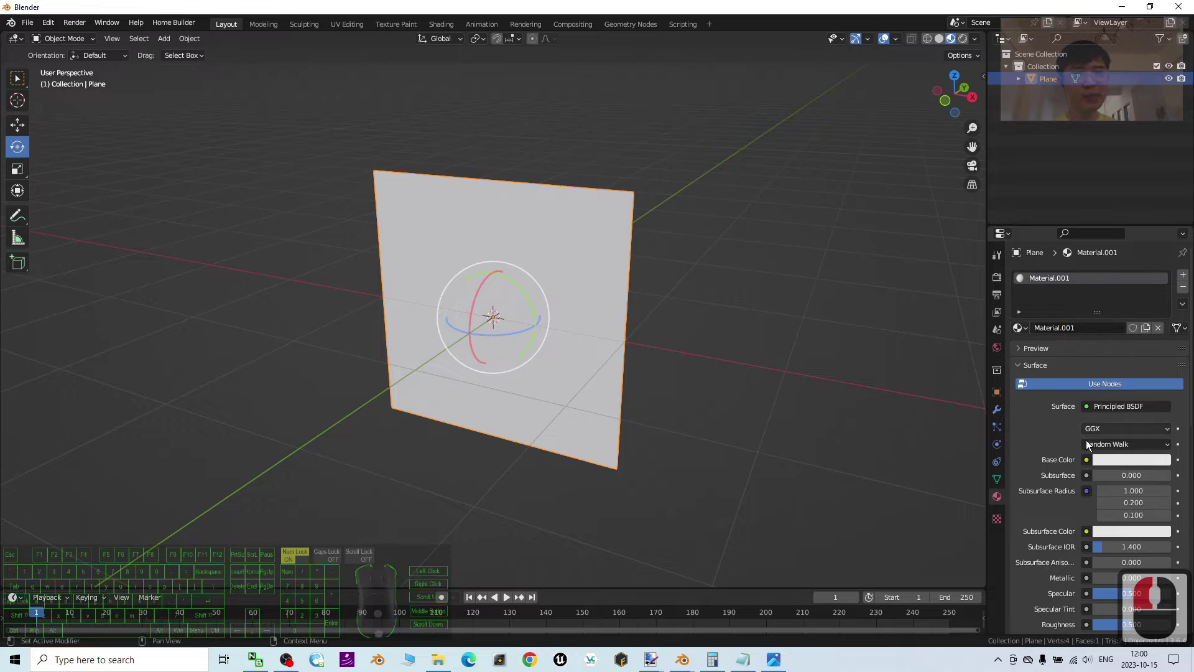
{"action": "left_click", "coordinate": [1086, 460]}
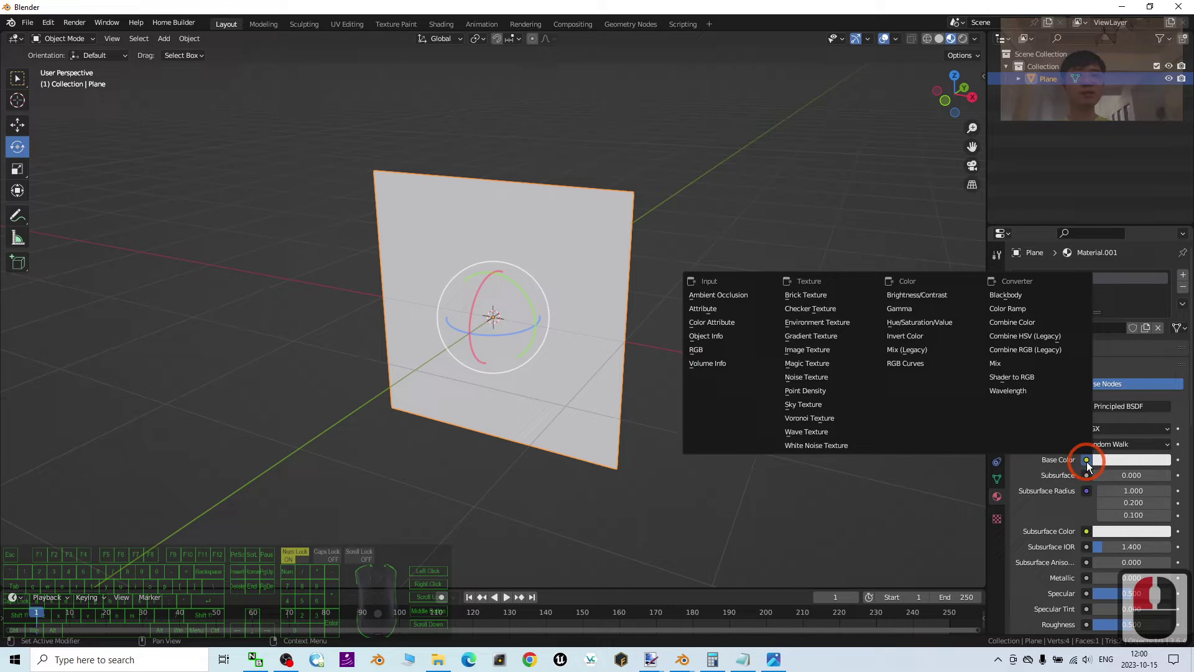
{"action": "left_click", "coordinate": [808, 350]}
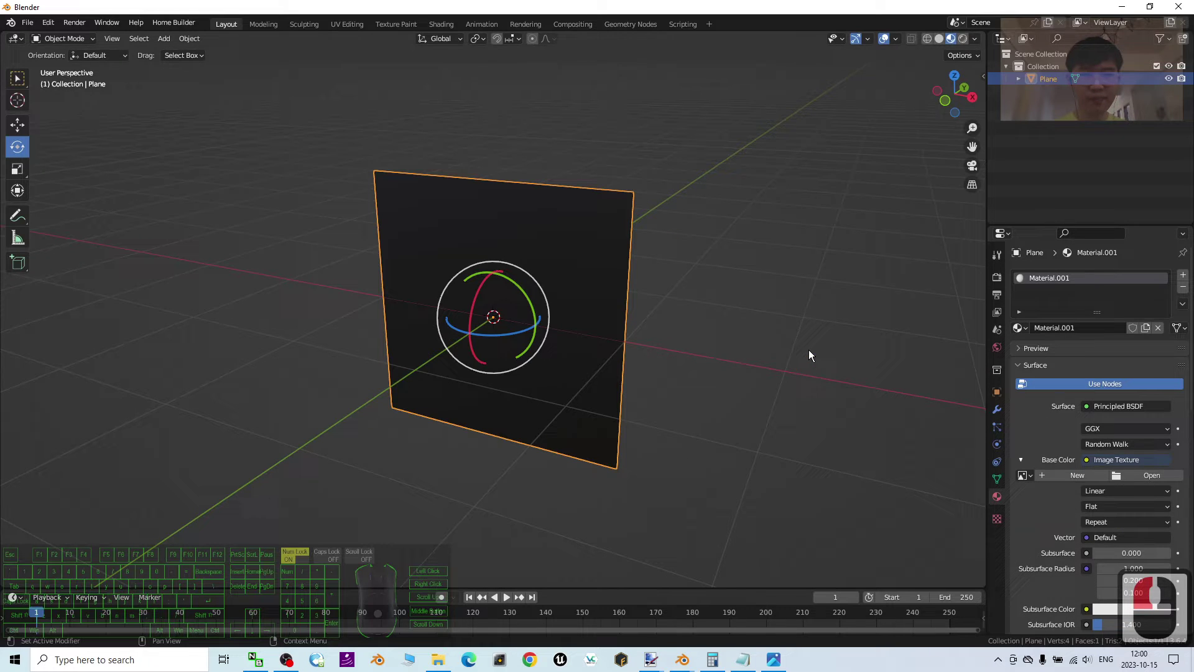
Step: Browse the Desktop folder in the file browser, trying list and thumbnail views
{"action": "left_click", "coordinate": [1152, 475]}
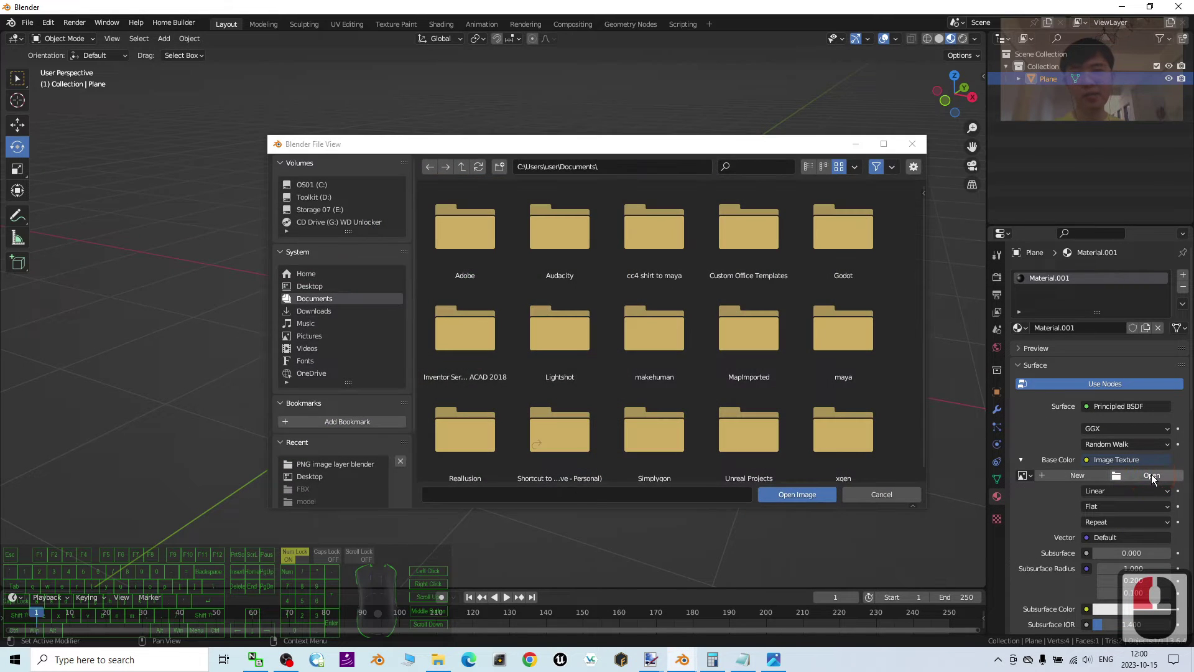
{"action": "left_click", "coordinate": [320, 286]}
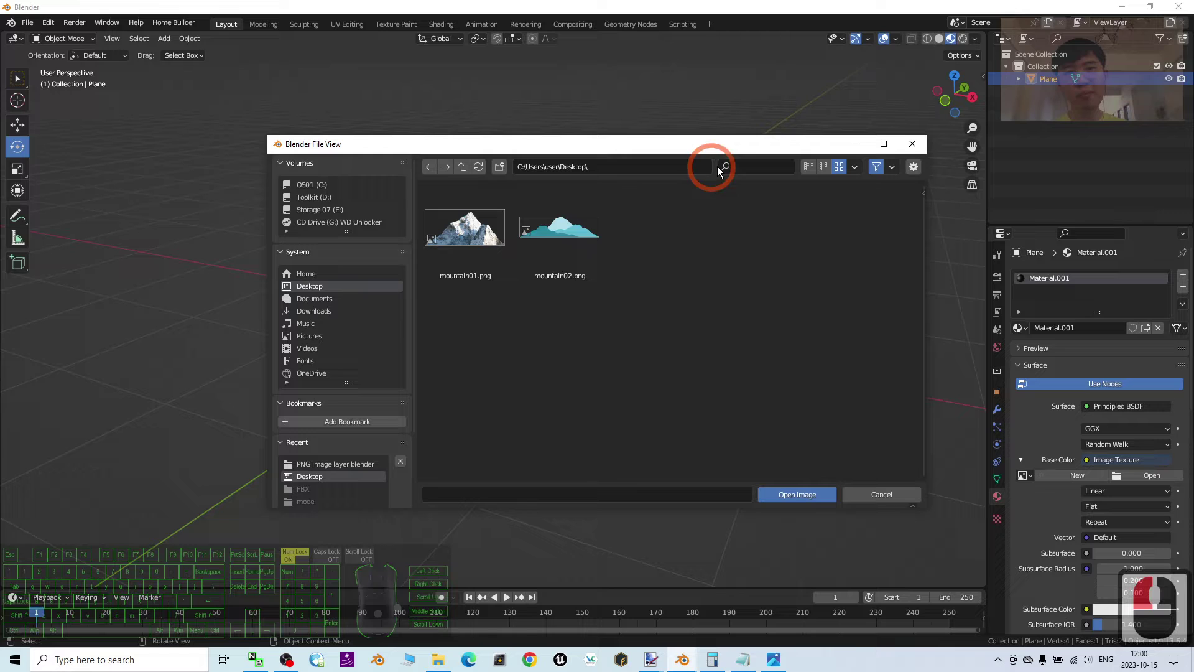
{"action": "left_click", "coordinate": [808, 167]}
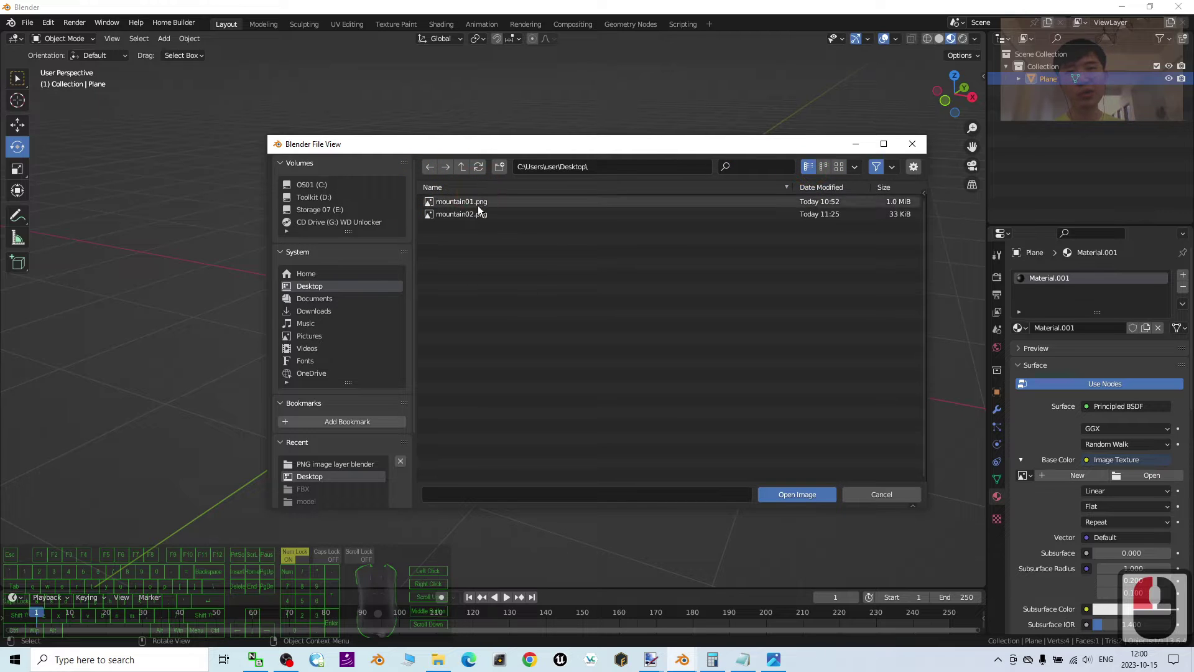
{"action": "left_click", "coordinate": [838, 166]}
Step: Load mountain01.png as the plane's image texture and orbit to view the mountain
{"action": "left_click", "coordinate": [566, 261]}
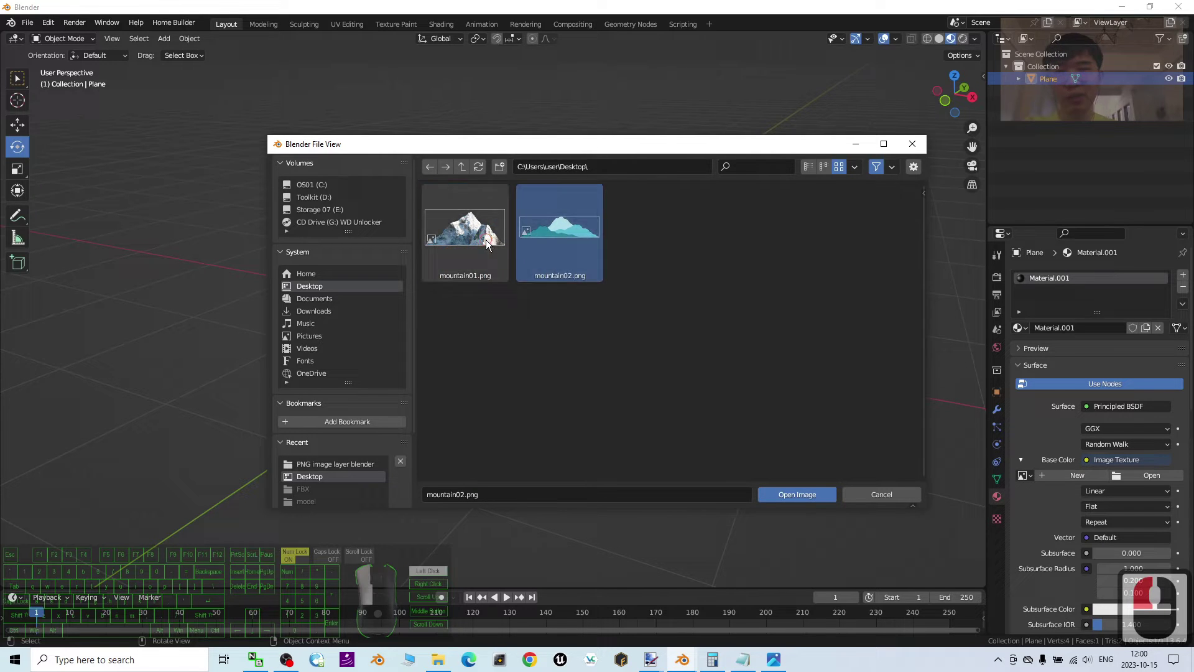
{"action": "left_click", "coordinate": [465, 230]}
{"action": "double_click", "coordinate": [687, 267]}
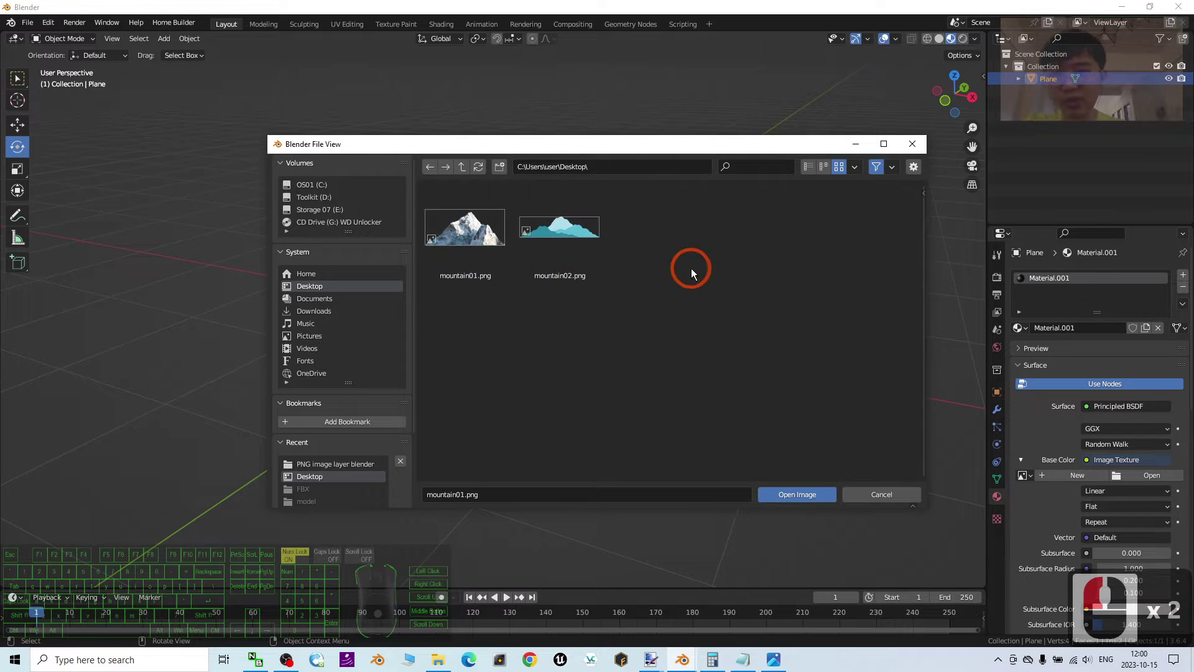
{"action": "left_click", "coordinate": [488, 231]}
{"action": "left_click", "coordinate": [587, 336]}
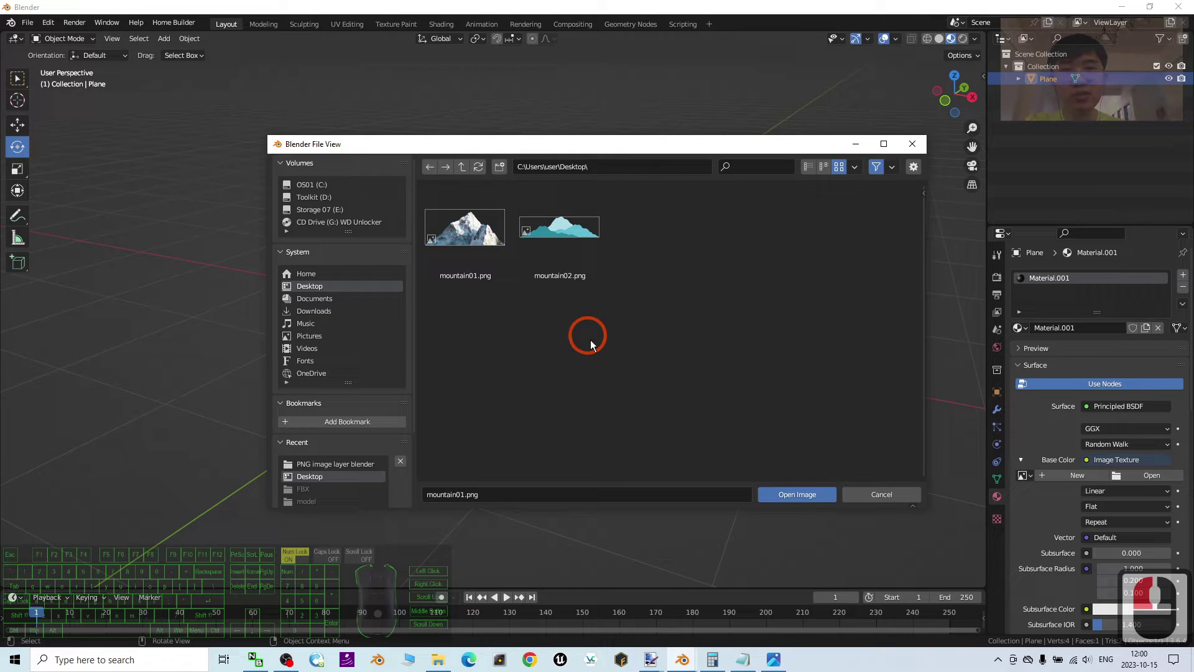
{"action": "double_click", "coordinate": [467, 233]}
{"action": "left_click", "coordinate": [466, 281]}
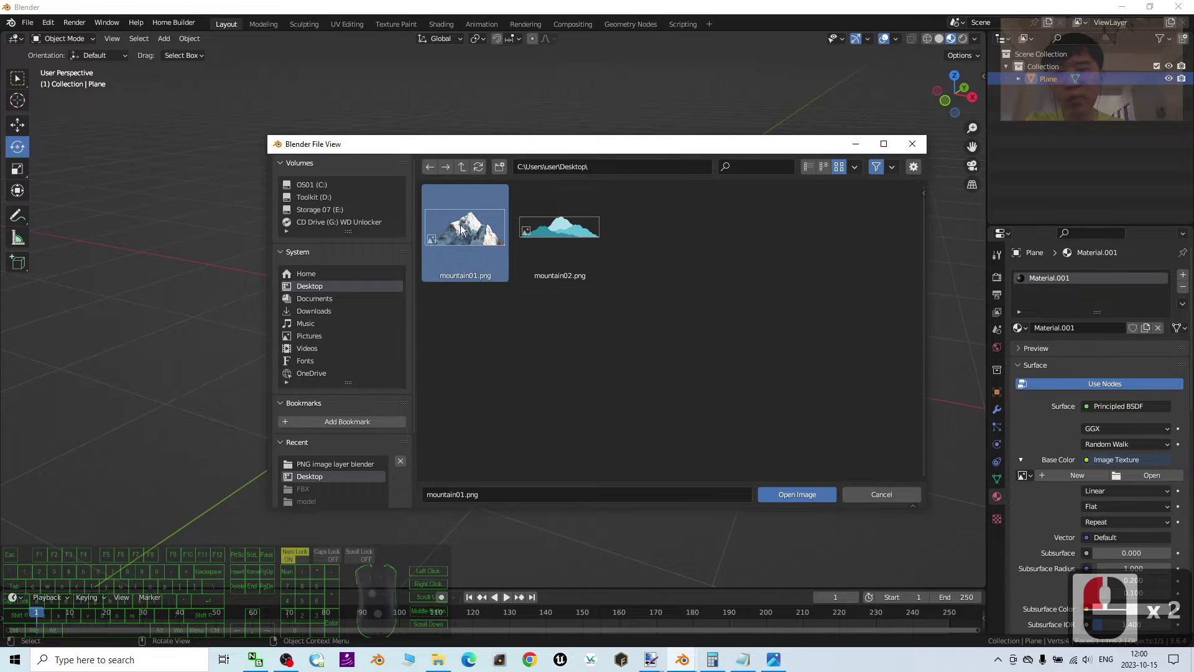
{"action": "double_click", "coordinate": [475, 237]}
{"action": "middle_click_drag", "start_coordinate": [644, 337], "coordinate": [557, 253]}
{"action": "middle_click_drag", "start_coordinate": [651, 285], "coordinate": [623, 272]}
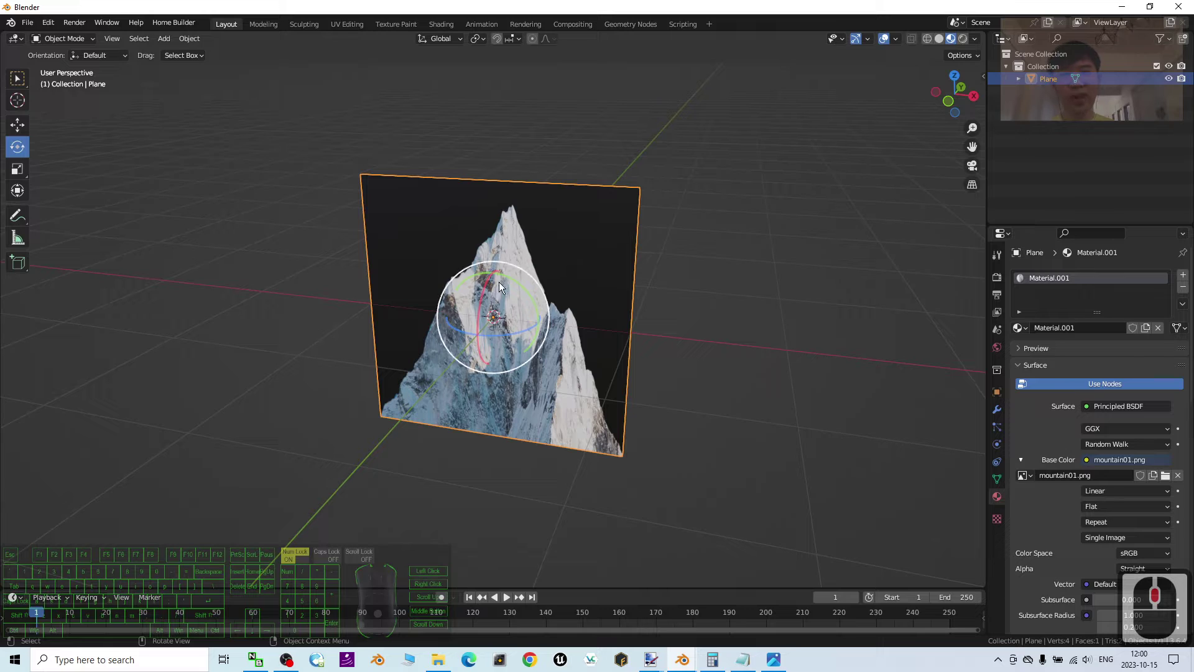
Step: Show the plane's Object properties and un-maximize the Blender window to reveal the desktop
{"action": "left_click", "coordinate": [997, 394]}
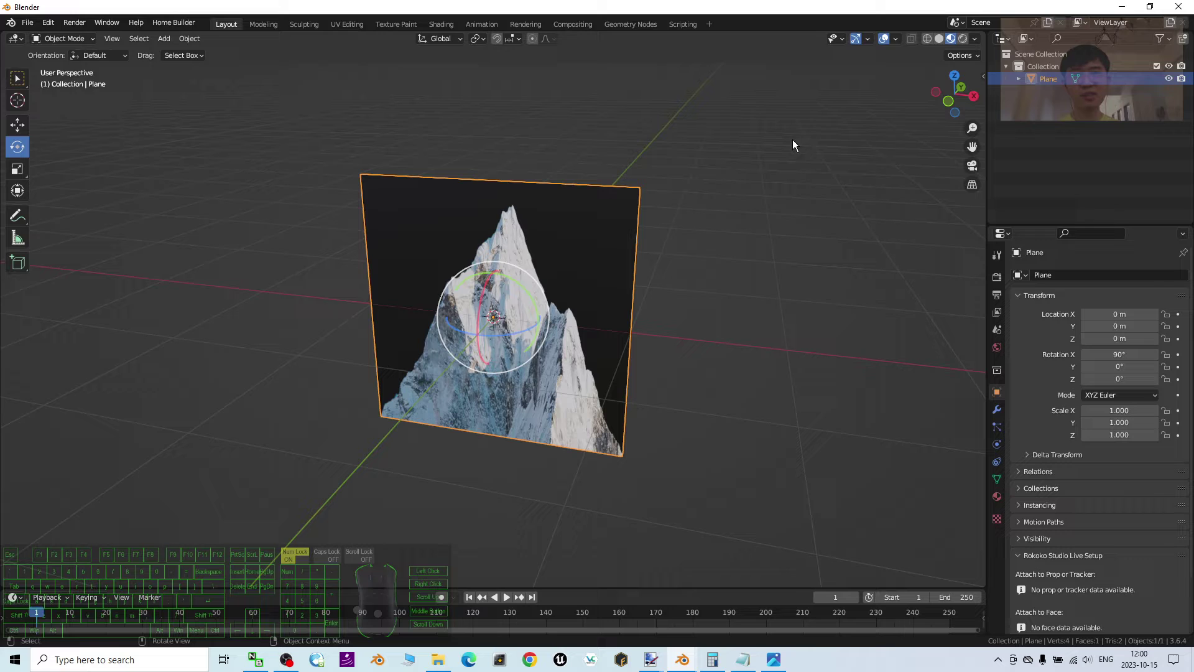
{"action": "left_click_drag", "start_coordinate": [506, 4], "coordinate": [573, 17]}
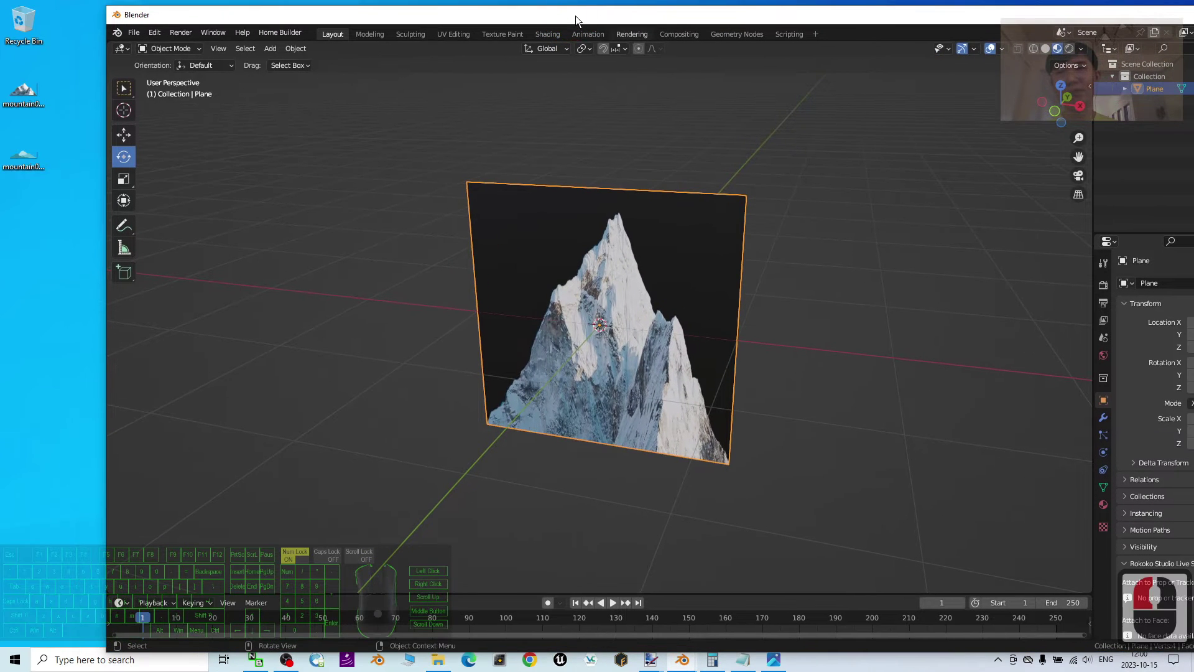
Step: Open Calculator beside Blender and check mountain01.png's 1050 × 483 dimensions
{"action": "left_click", "coordinate": [713, 659]}
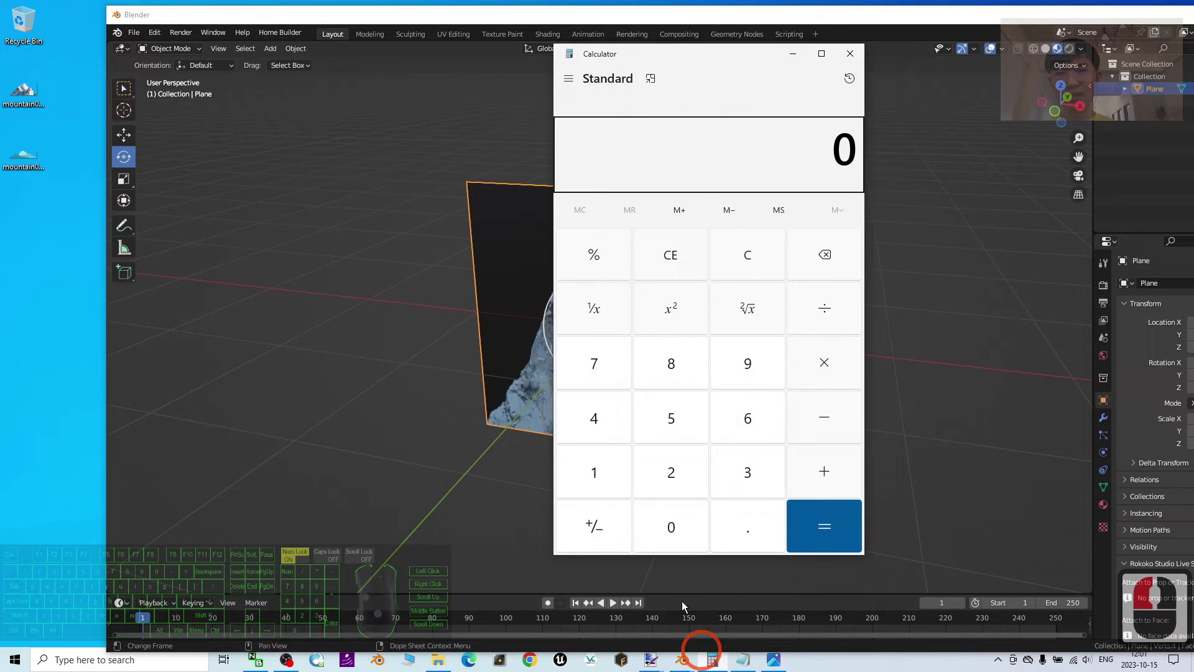
{"action": "left_click_drag", "start_coordinate": [692, 53], "coordinate": [480, 40]}
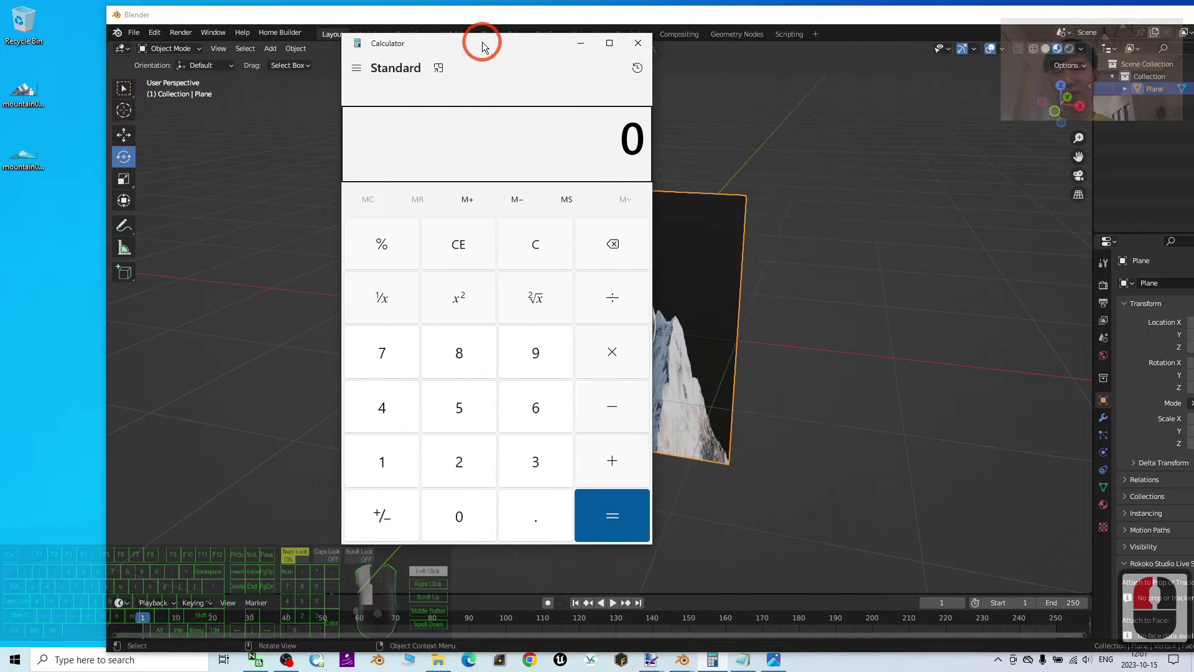
{"action": "left_click", "coordinate": [23, 95]}
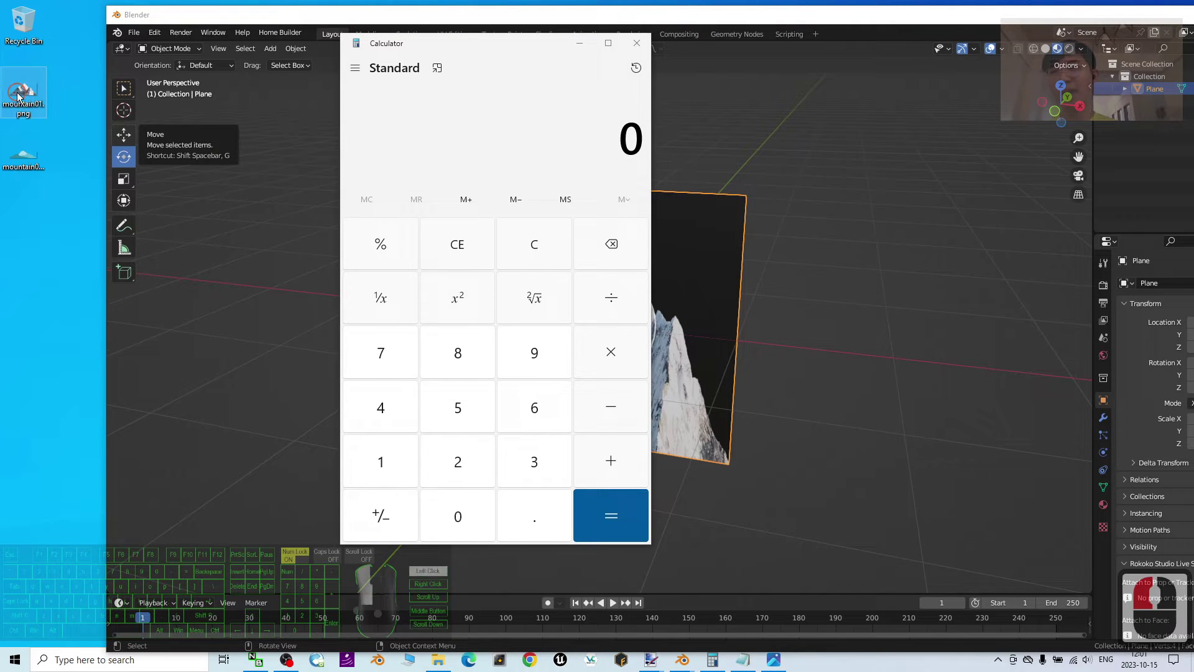
{"action": "left_click", "coordinate": [88, 77]}
{"action": "mouse_move", "coordinate": [35, 103]}
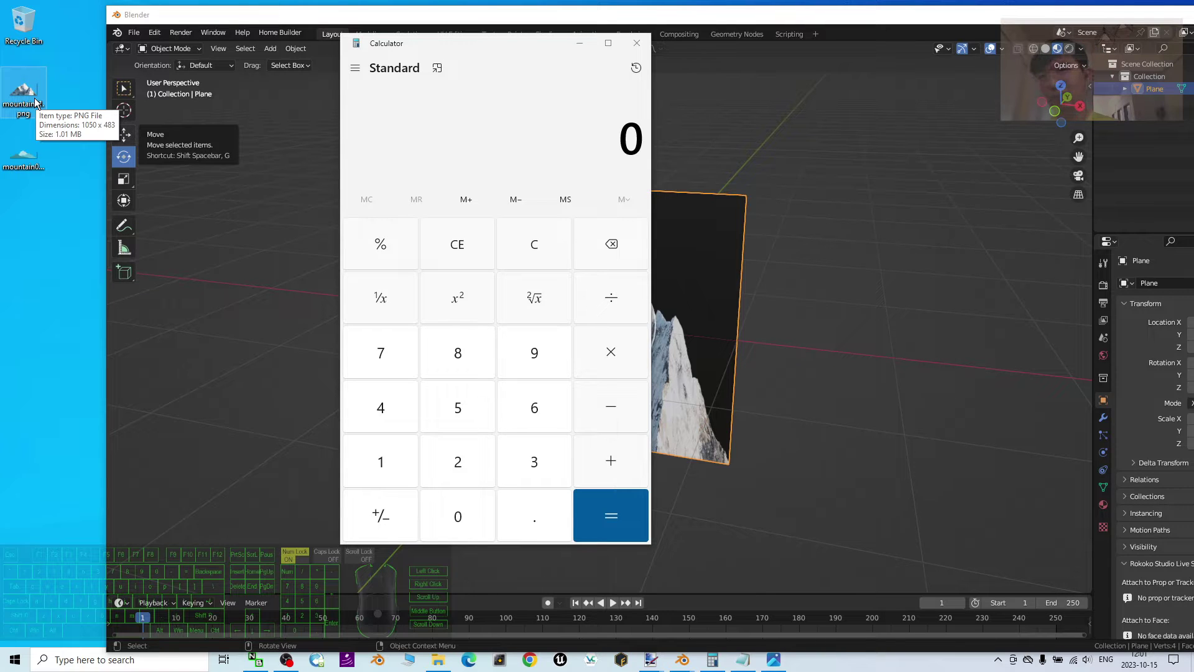
Step: Compute 1050 ÷ 483 = 2.173913043478261 in Calculator
{"action": "left_click", "coordinate": [399, 459]}
{"action": "left_click", "coordinate": [453, 524]}
{"action": "left_click", "coordinate": [466, 418]}
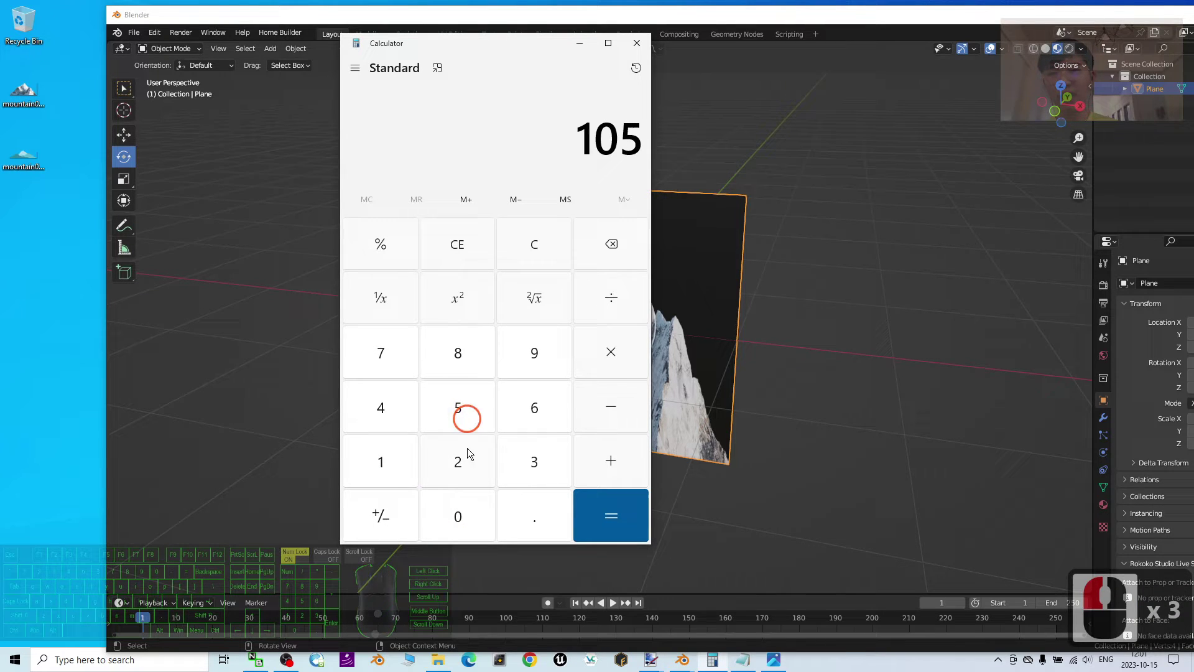
{"action": "left_click", "coordinate": [458, 516]}
{"action": "left_click", "coordinate": [611, 297]}
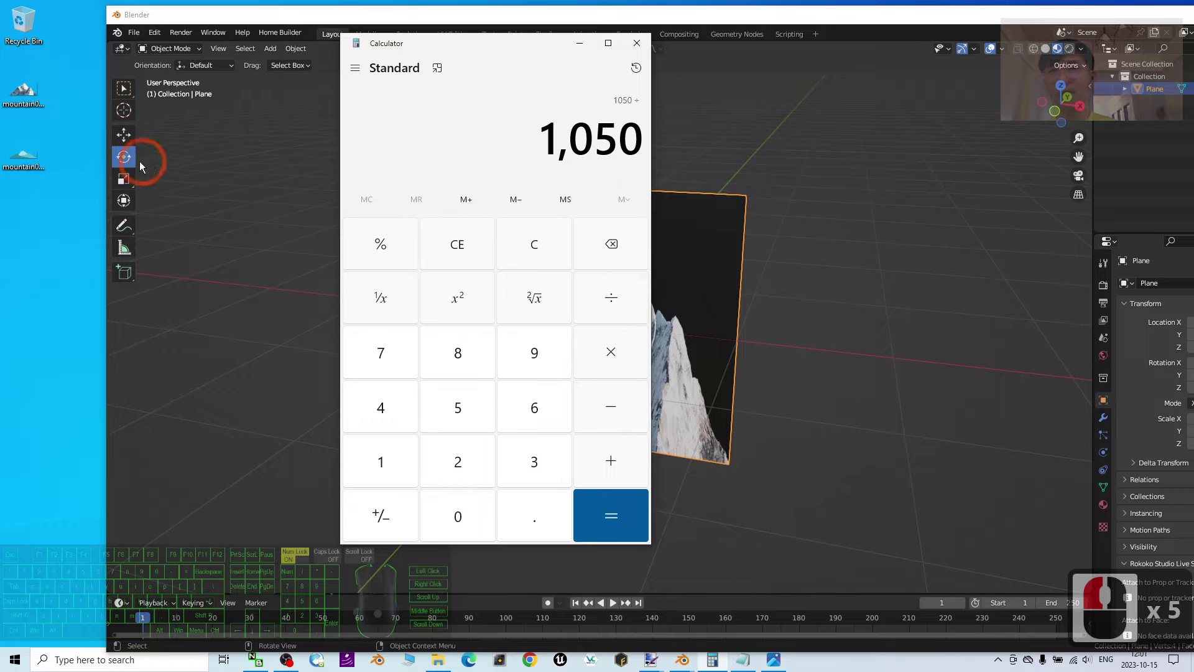
{"action": "left_click_drag", "start_coordinate": [15, 78], "coordinate": [69, 135]}
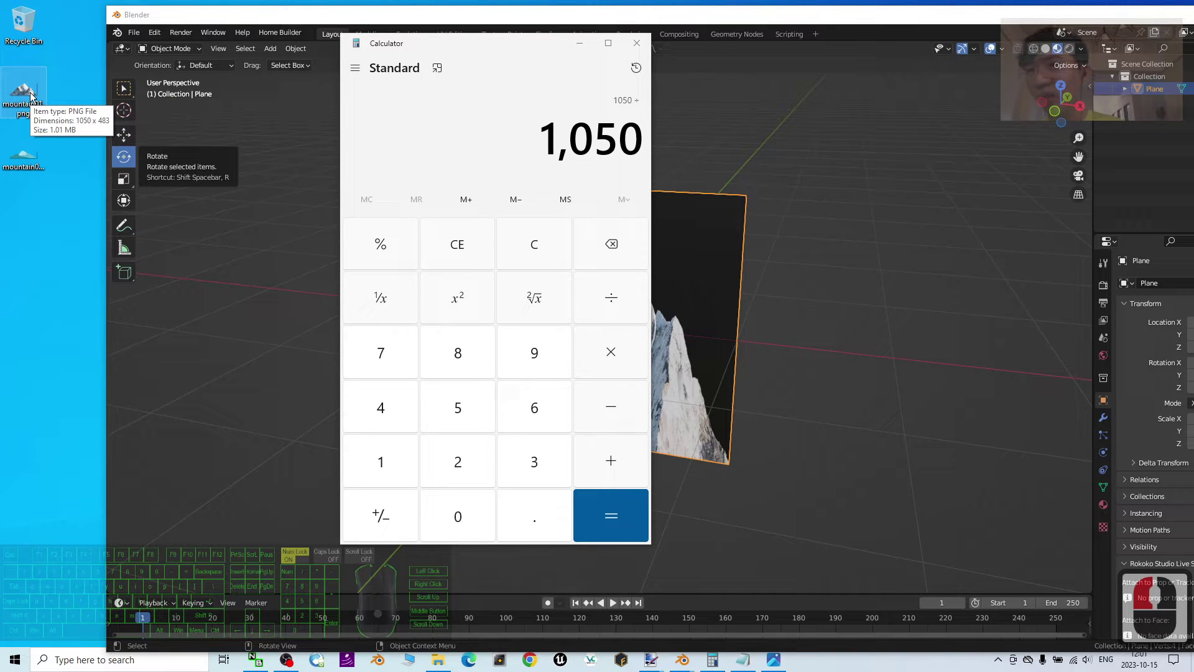
{"action": "left_click", "coordinate": [402, 408]}
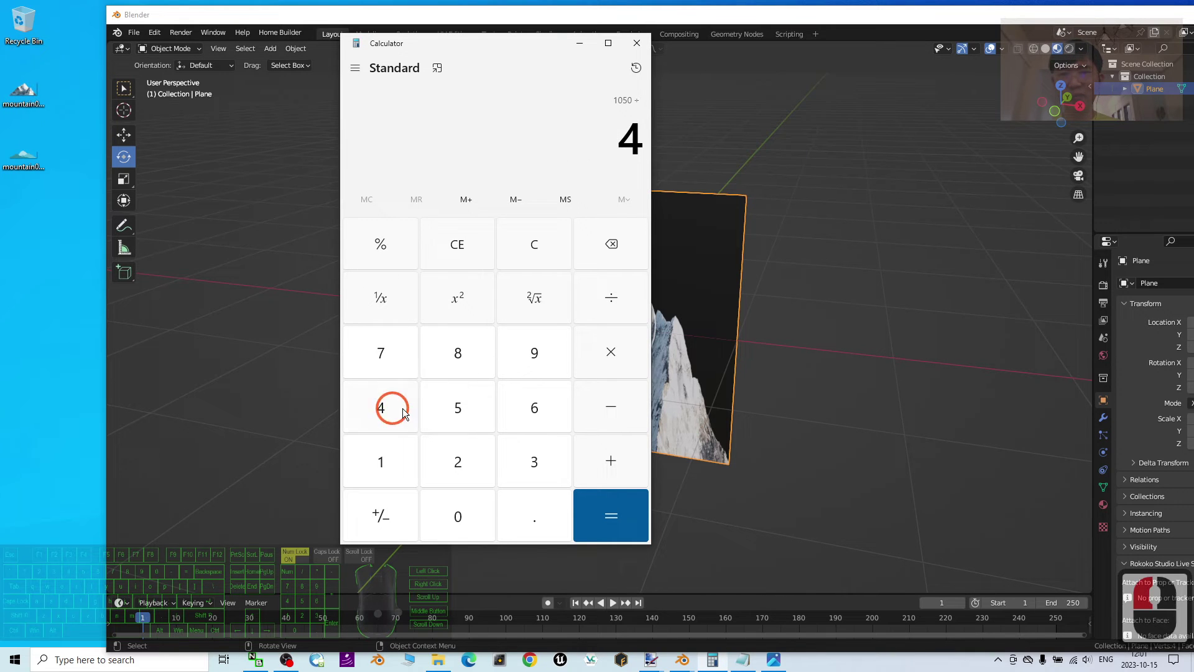
{"action": "left_click", "coordinate": [458, 348]}
{"action": "left_click", "coordinate": [538, 467]}
{"action": "left_click", "coordinate": [615, 503]}
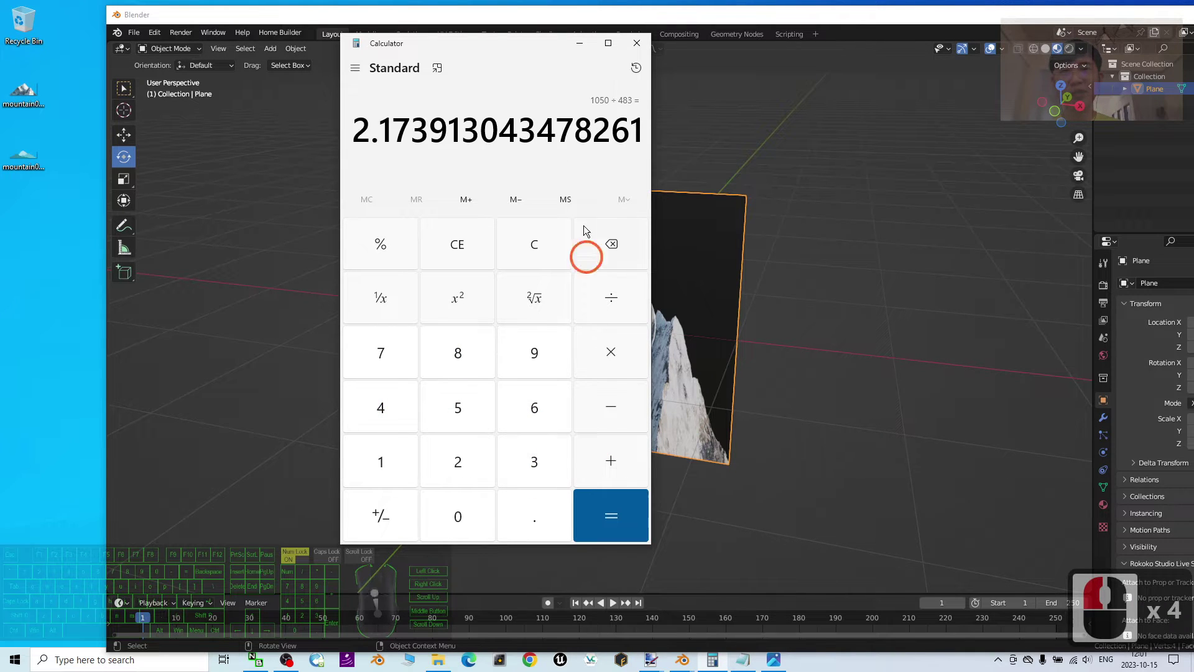
Step: Set the mountain plane's Scale X to 2.17 in Object properties
{"action": "double_click", "coordinate": [753, 17]}
{"action": "left_click", "coordinate": [1099, 286]}
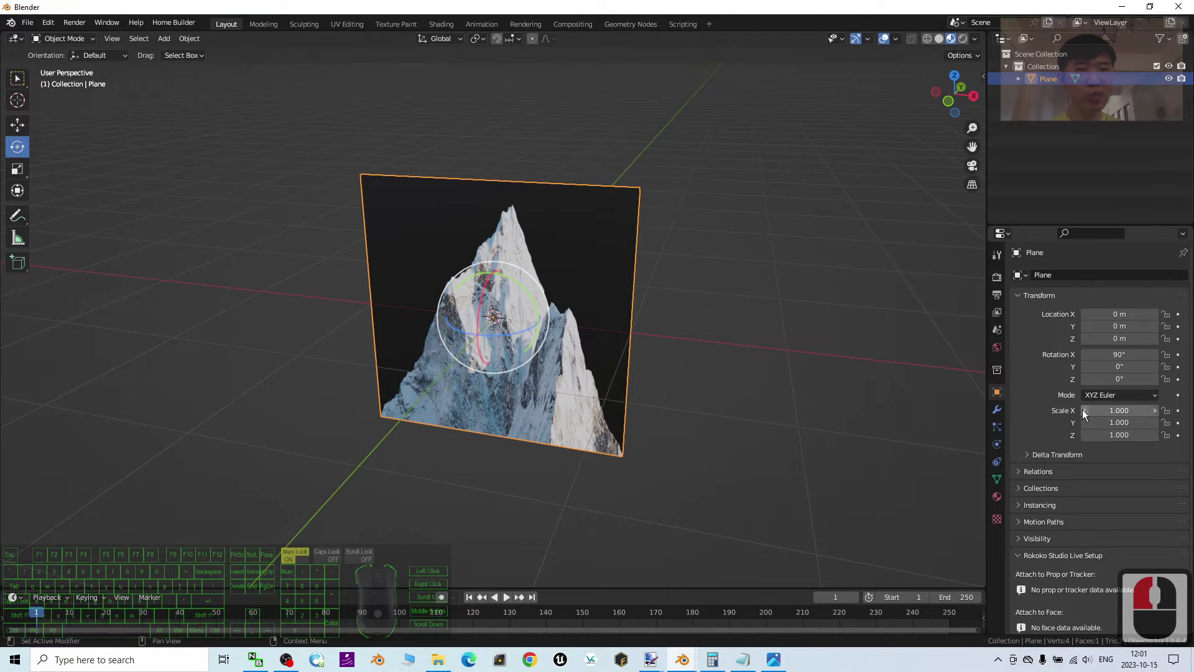
{"action": "left_click", "coordinate": [1124, 408]}
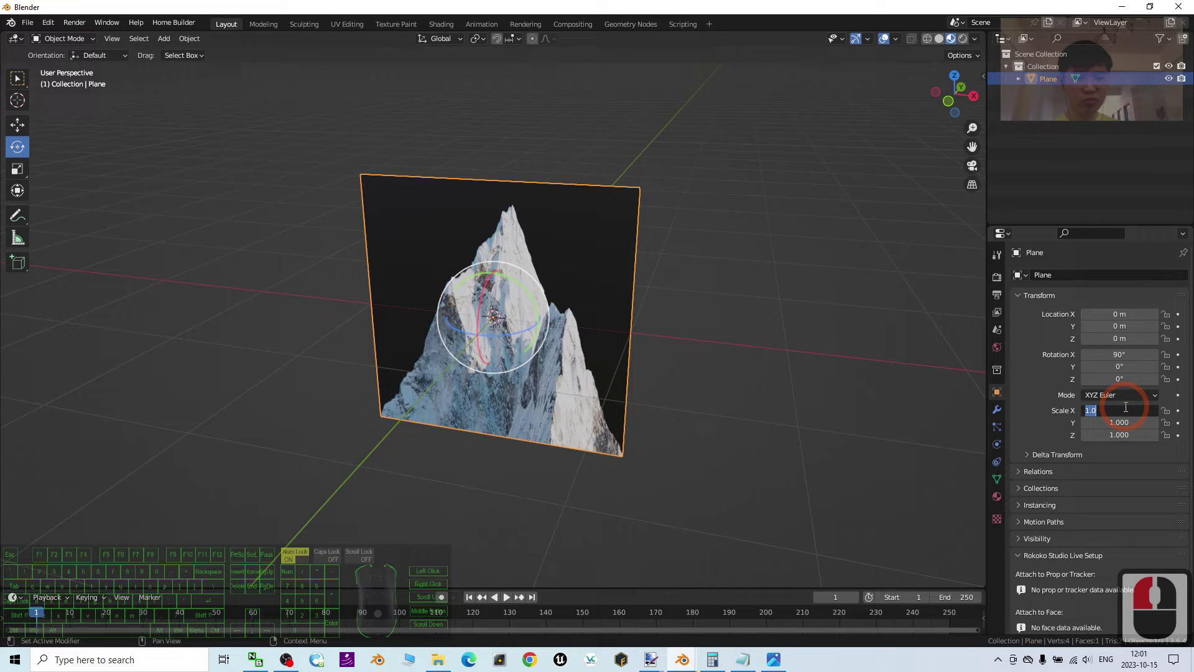
{"action": "type", "text": "2."}
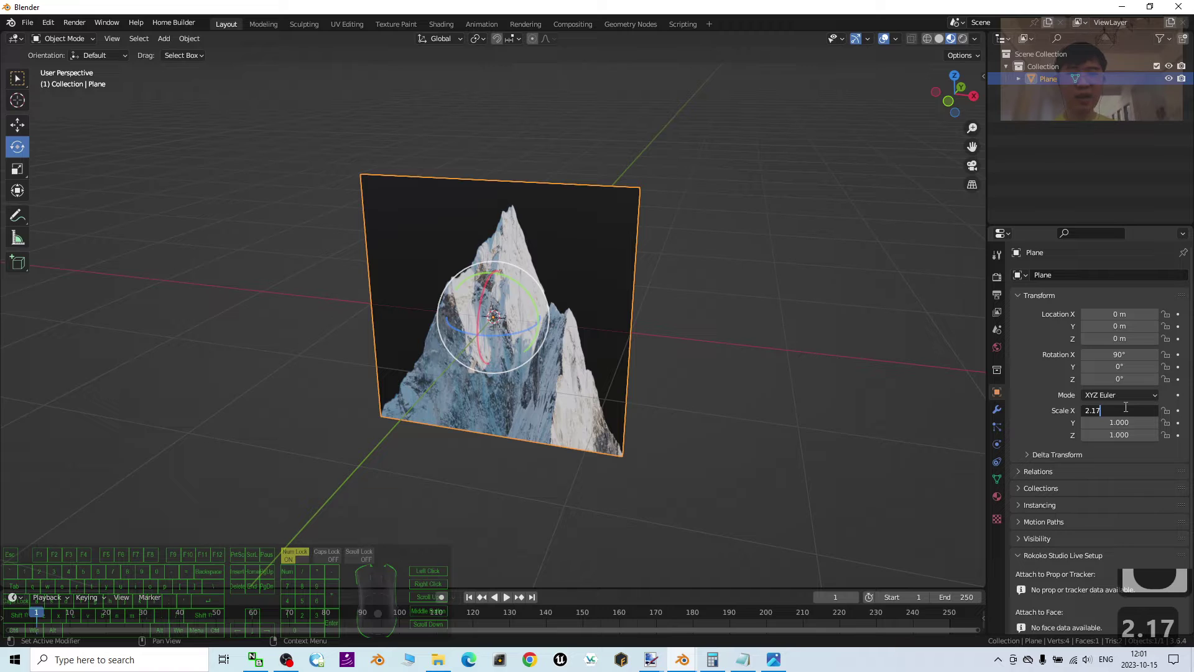
{"action": "type", "text": "17"}
{"action": "key", "text": "Return"}
{"action": "scroll", "coordinate": [725, 271], "scroll_direction": "down", "scroll_amount": 3}
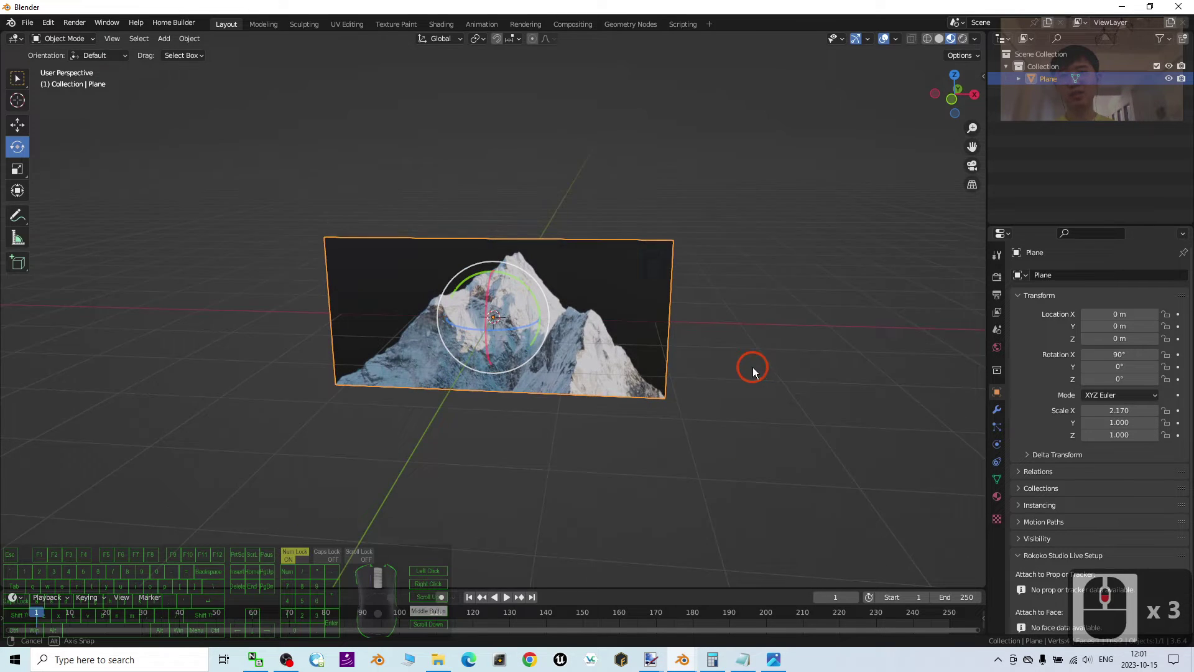
Step: Check mountain01.png in paint.net, then orbit around the widened plane
{"action": "left_click", "coordinate": [652, 660]}
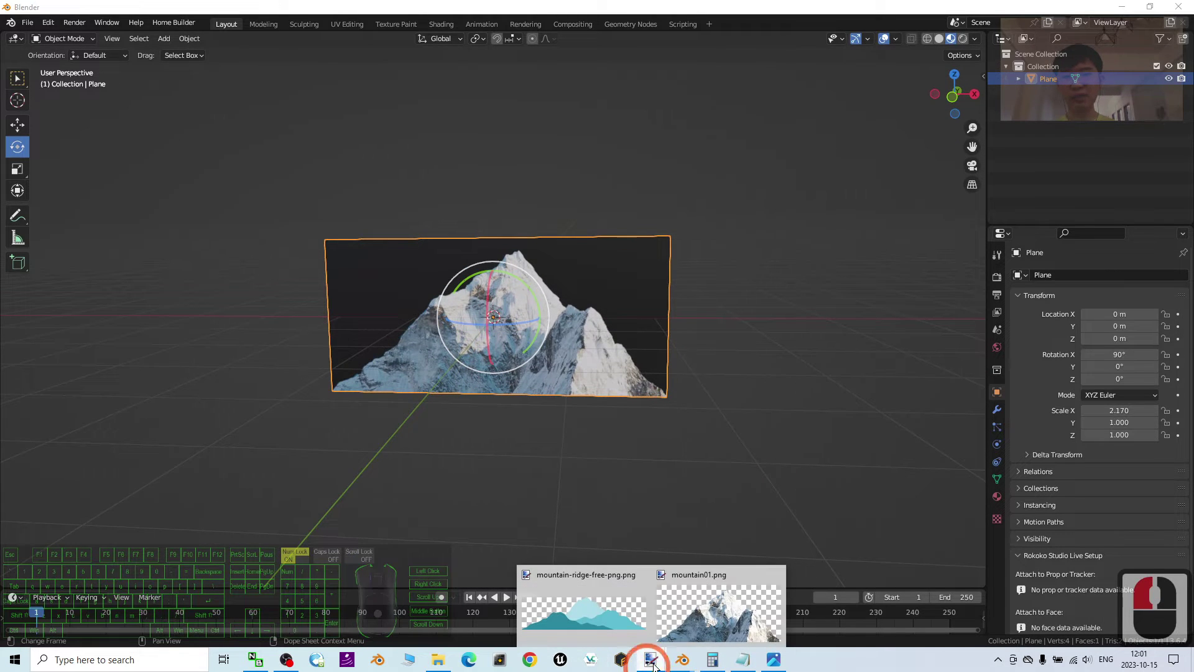
{"action": "left_click", "coordinate": [677, 625]}
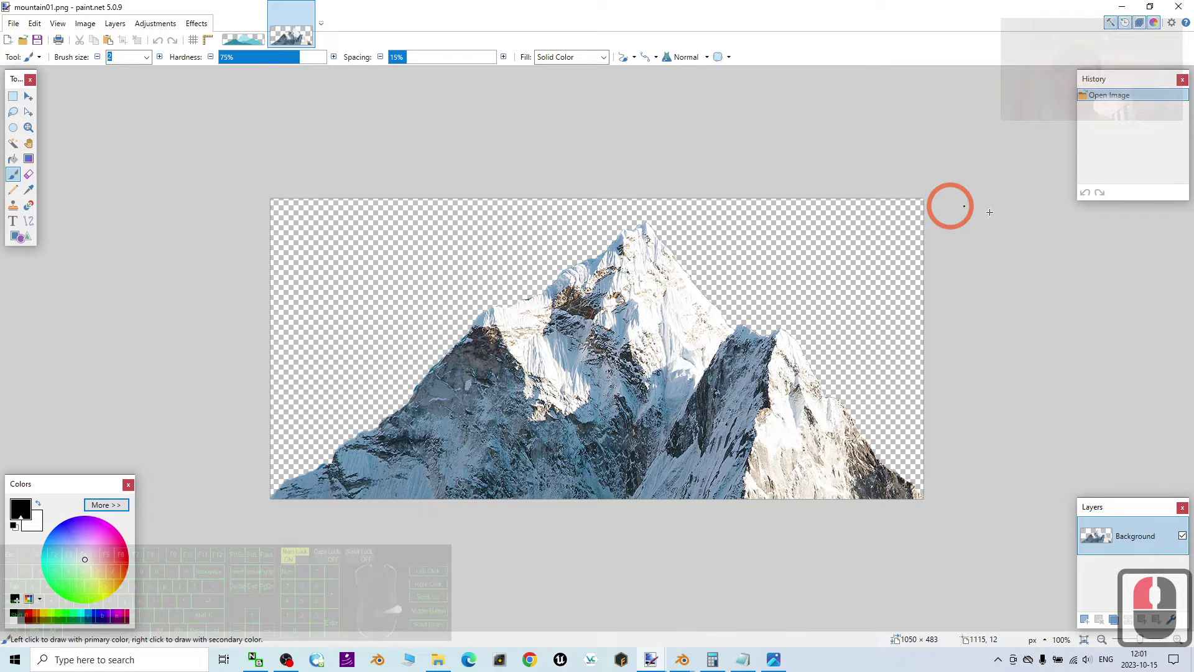
{"action": "left_click", "coordinate": [1122, 6]}
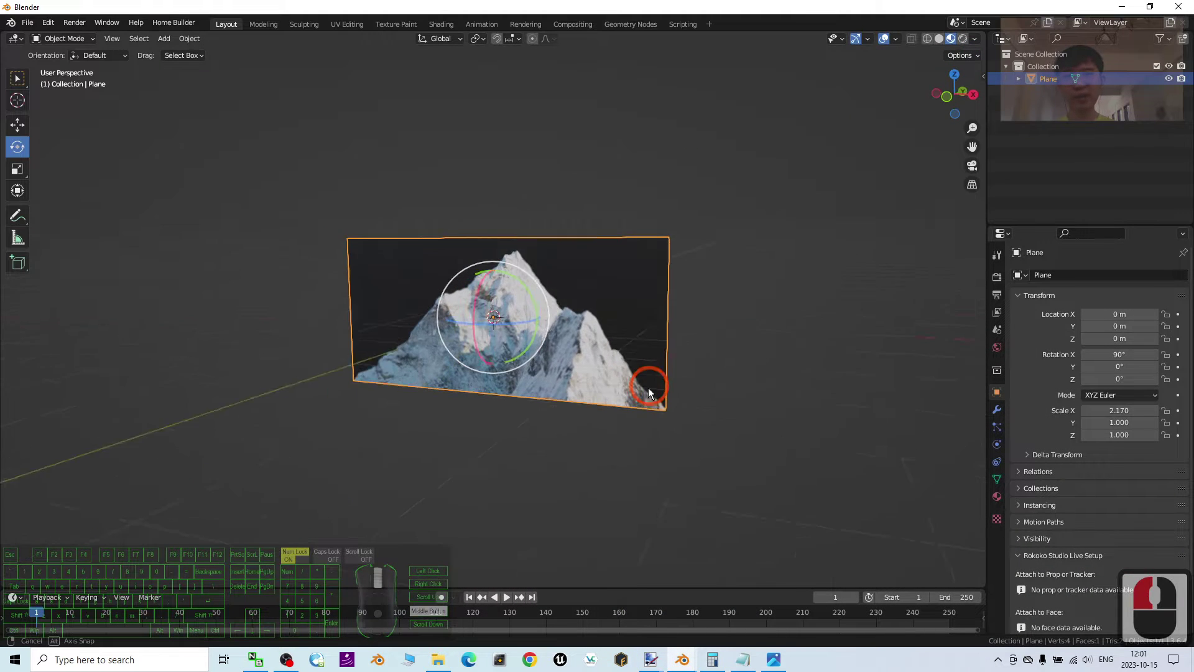
{"action": "middle_click_drag", "start_coordinate": [648, 389], "coordinate": [594, 293]}
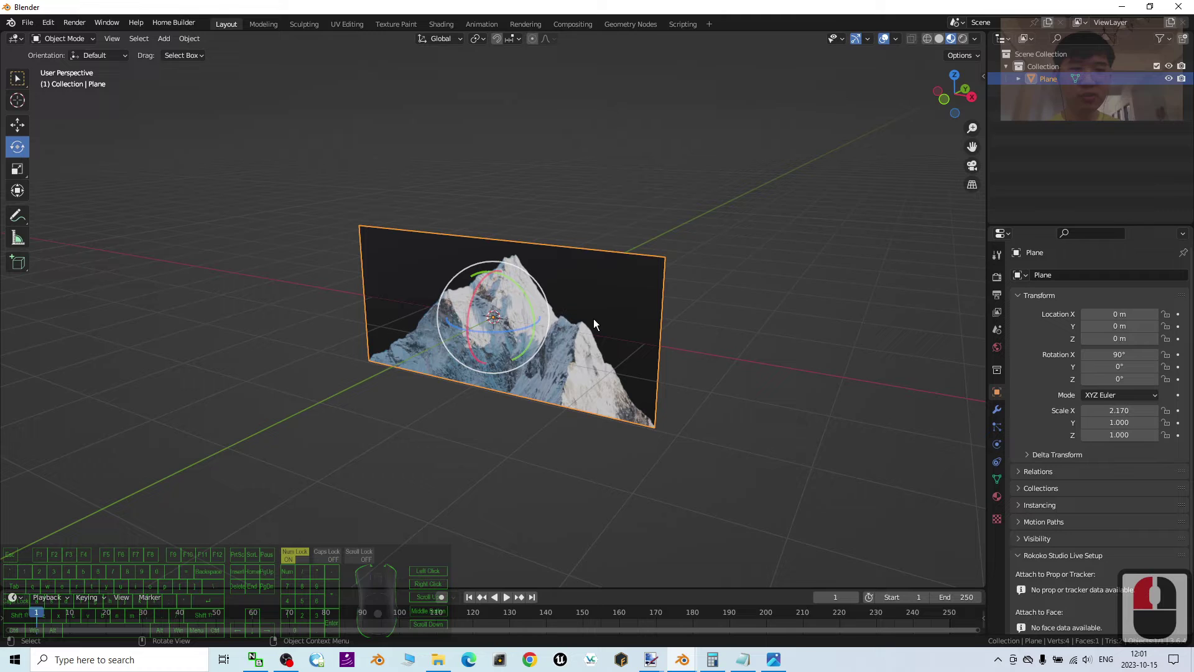
Step: Set Material.001's Blend Mode to Alpha Blend in the material Settings
{"action": "left_click", "coordinate": [997, 497]}
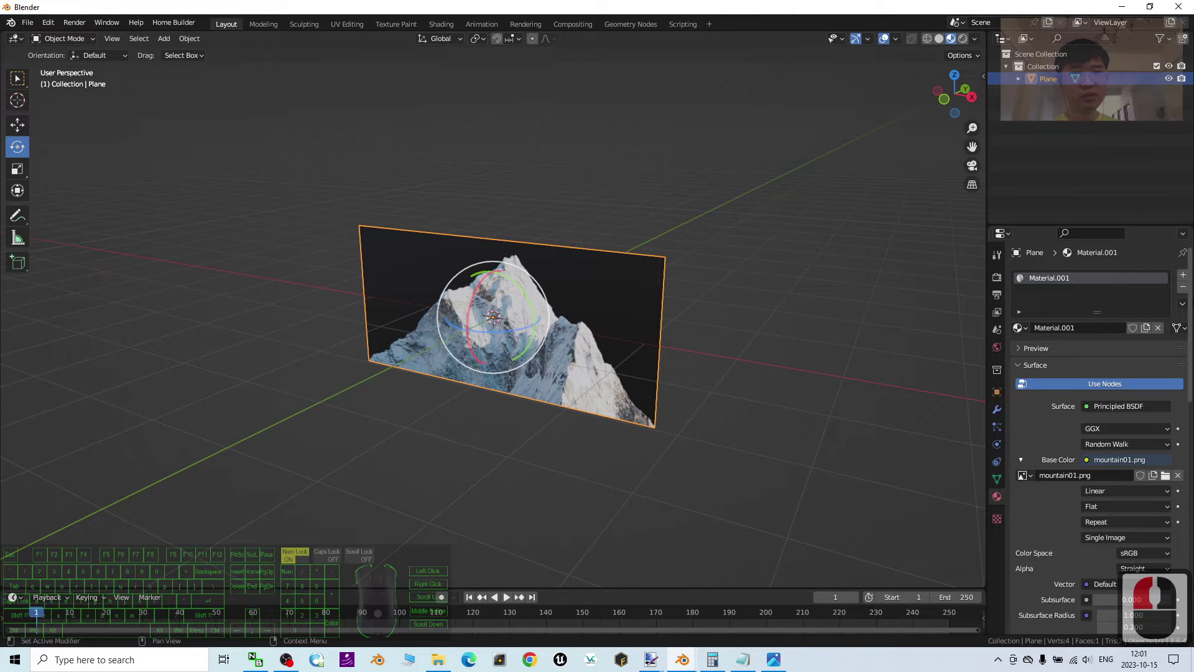
{"action": "scroll", "coordinate": [1181, 342], "scroll_direction": "down", "scroll_amount": 18}
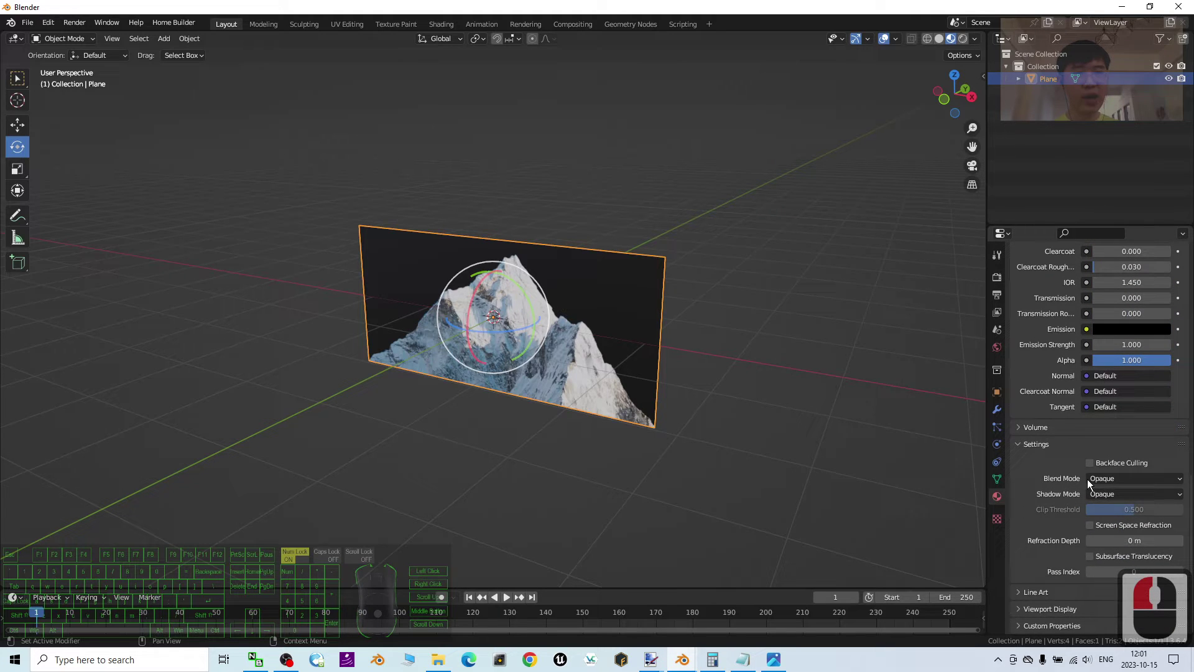
{"action": "left_click", "coordinate": [1089, 479]}
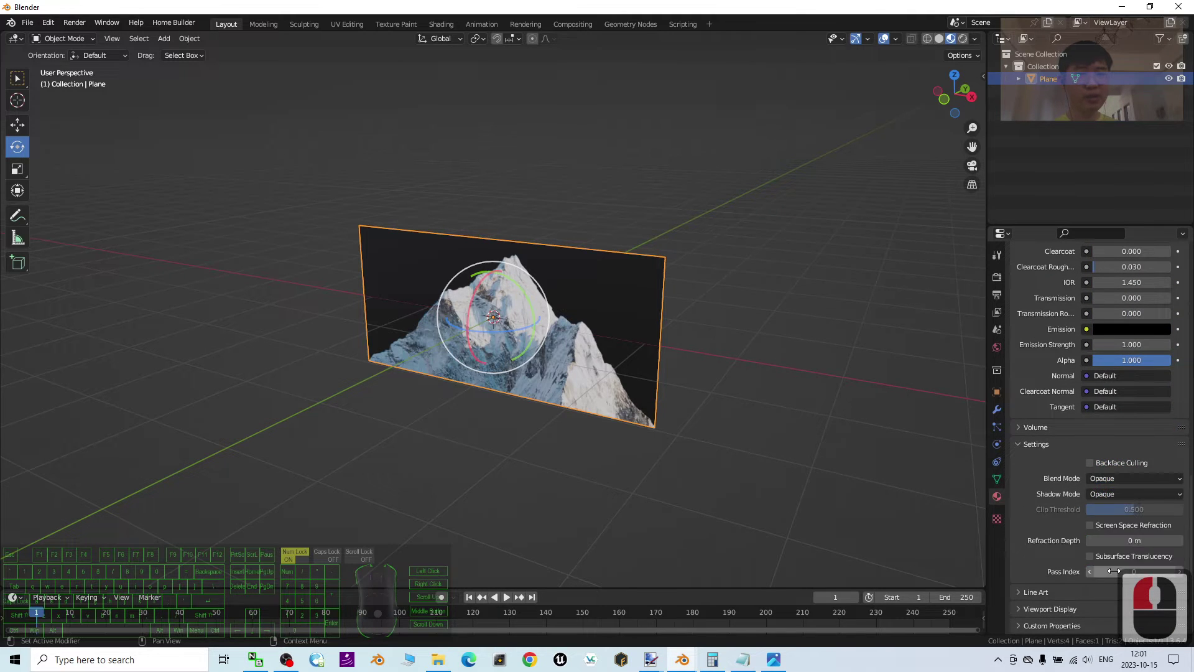
{"action": "left_click", "coordinate": [1119, 478]}
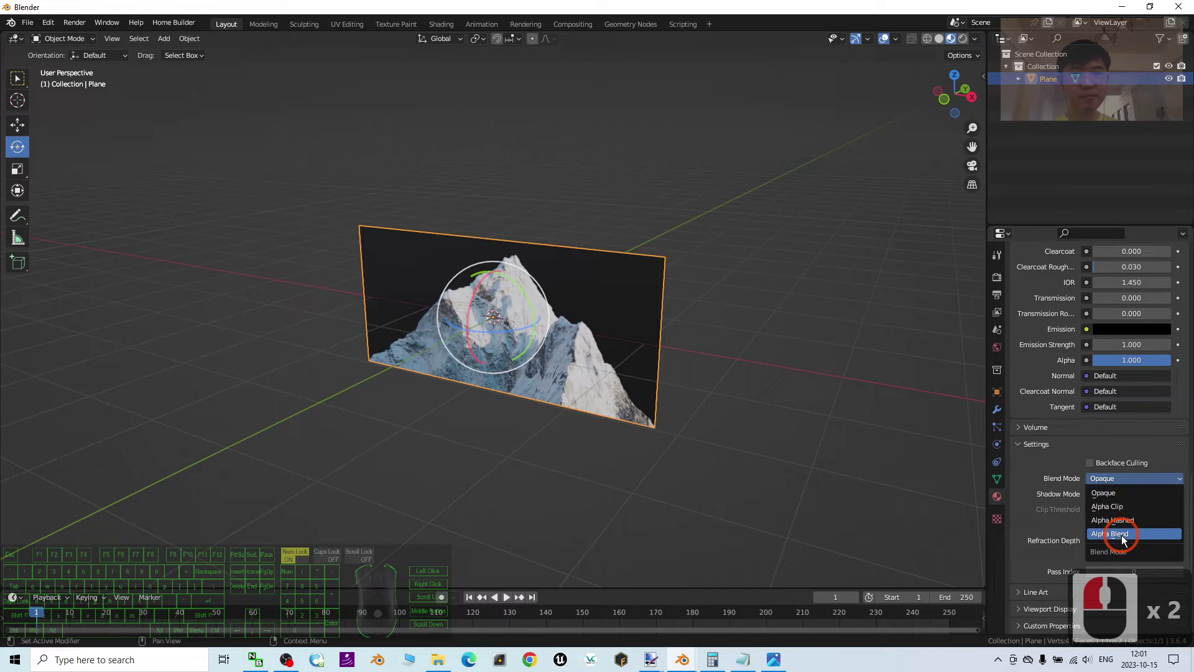
{"action": "left_click", "coordinate": [1113, 534]}
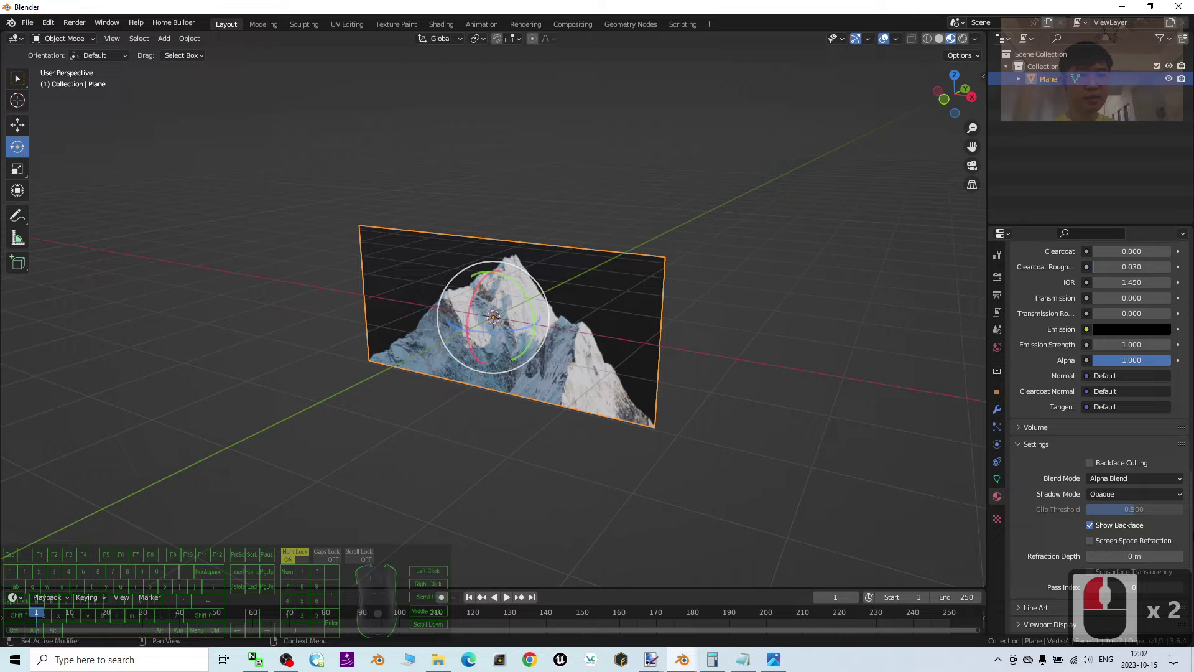
{"action": "scroll", "coordinate": [1189, 521], "scroll_direction": "up", "scroll_amount": 2}
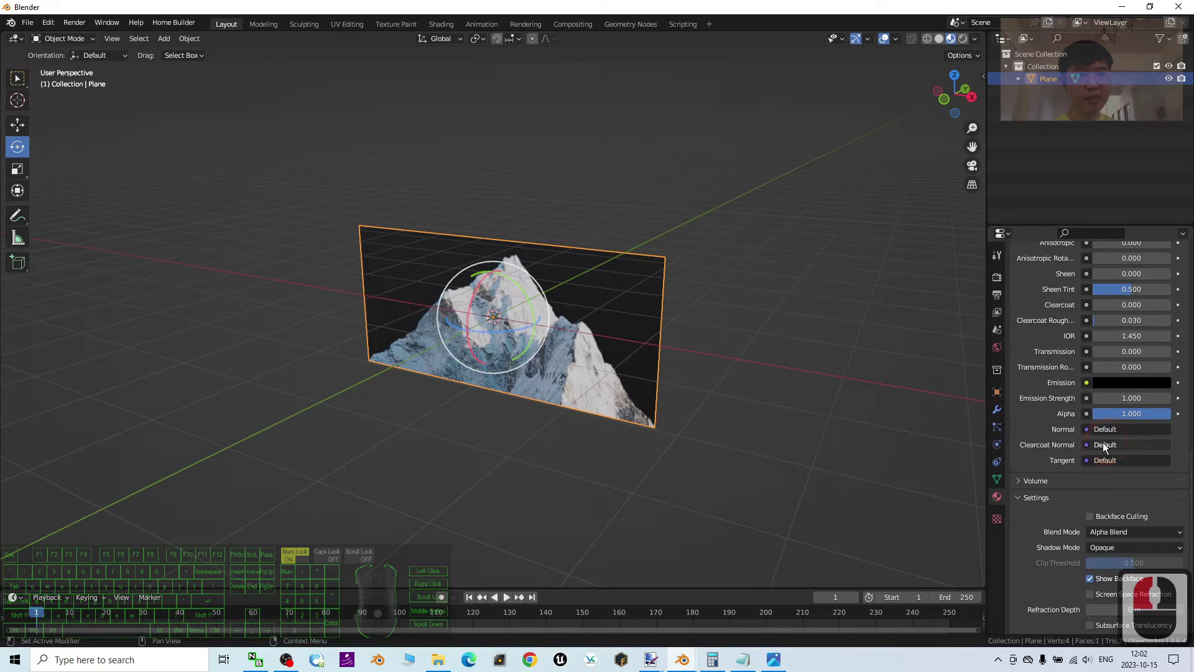
Step: Connect an Image Texture using mountain01.png to the material's Alpha, then orbit to check the cut-out
{"action": "left_click", "coordinate": [1086, 413]}
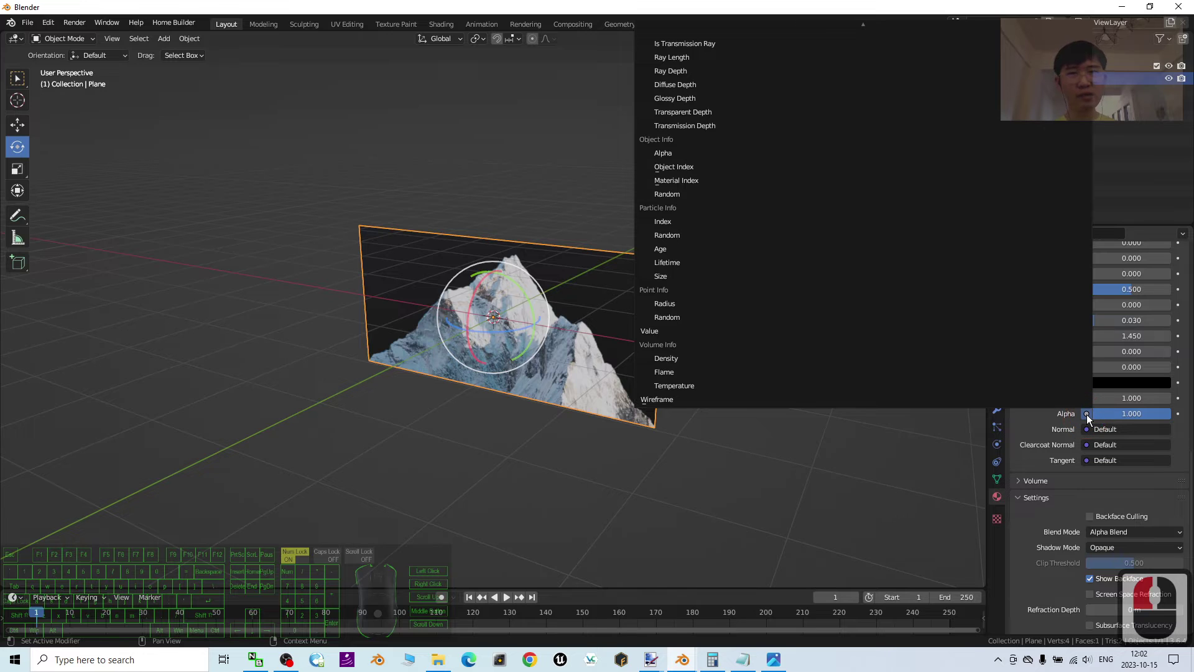
{"action": "scroll", "coordinate": [909, 309], "scroll_direction": "up", "scroll_amount": 20}
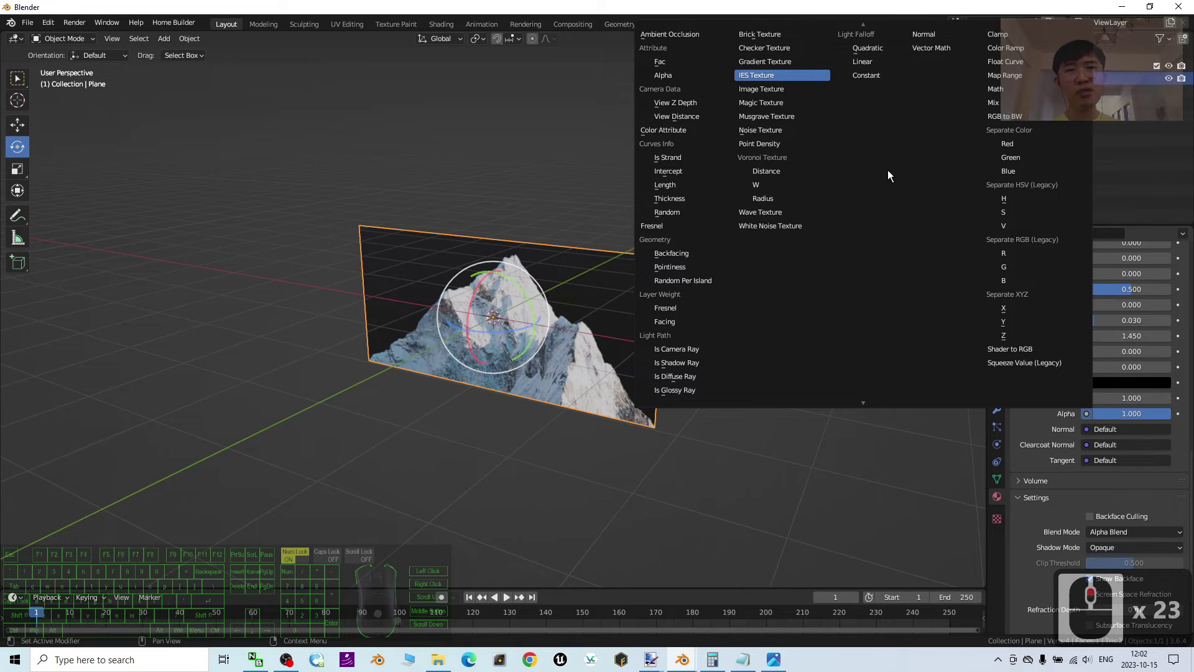
{"action": "left_click", "coordinate": [774, 89]}
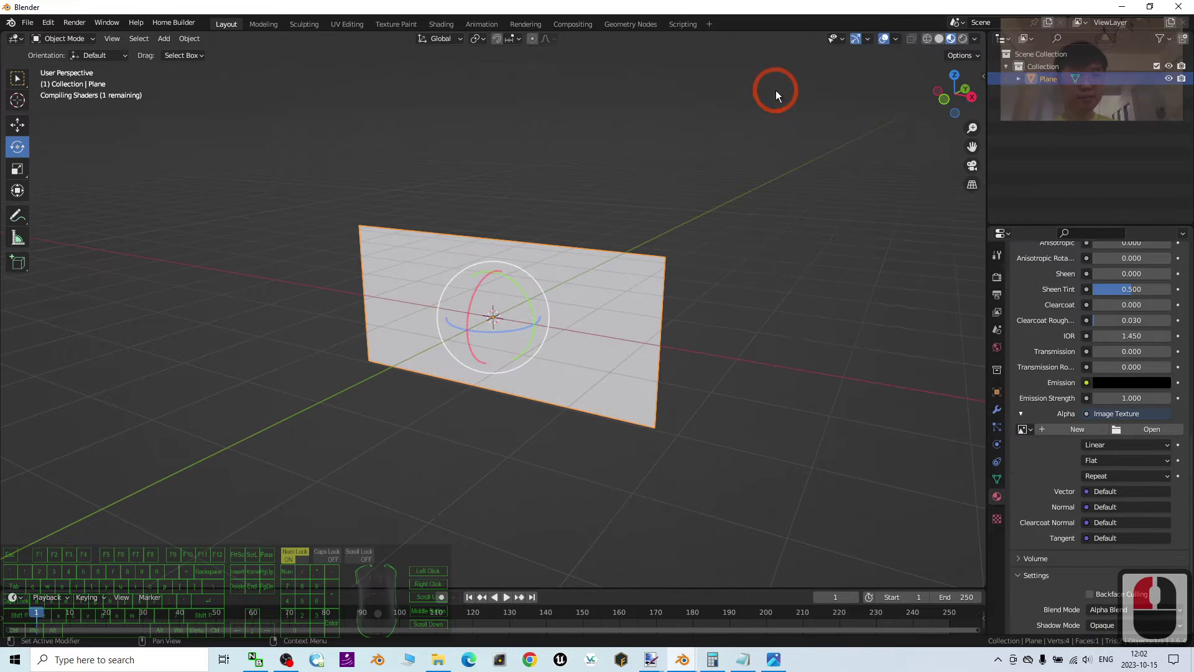
{"action": "left_click", "coordinate": [1025, 429]}
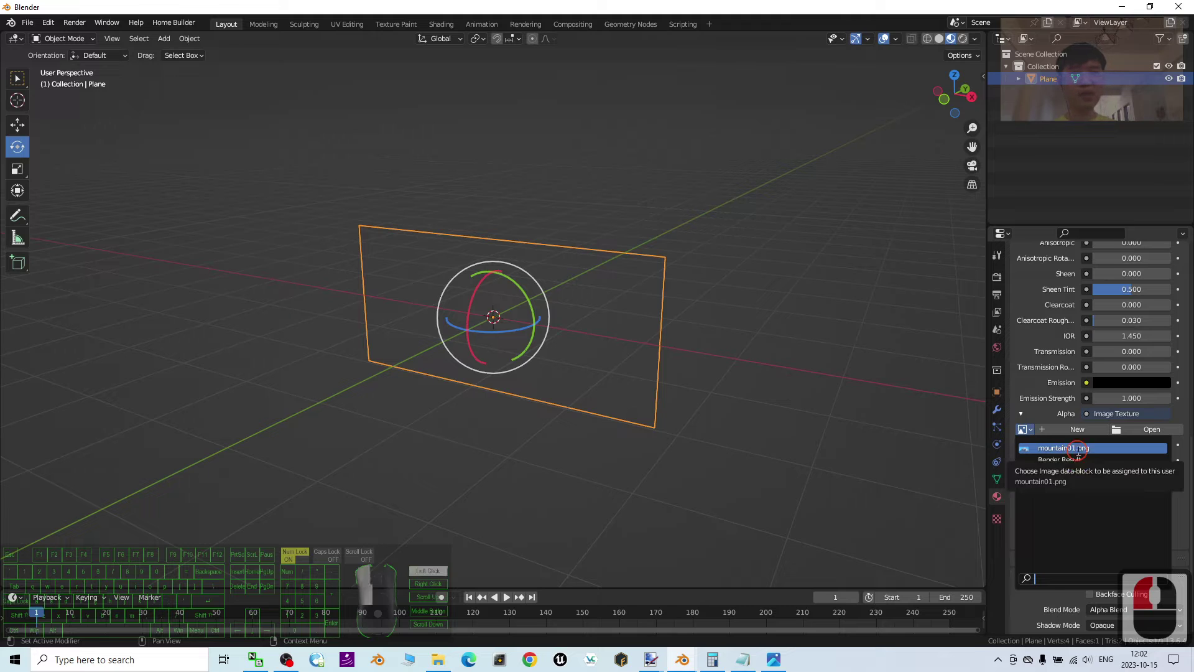
{"action": "left_click", "coordinate": [1078, 449]}
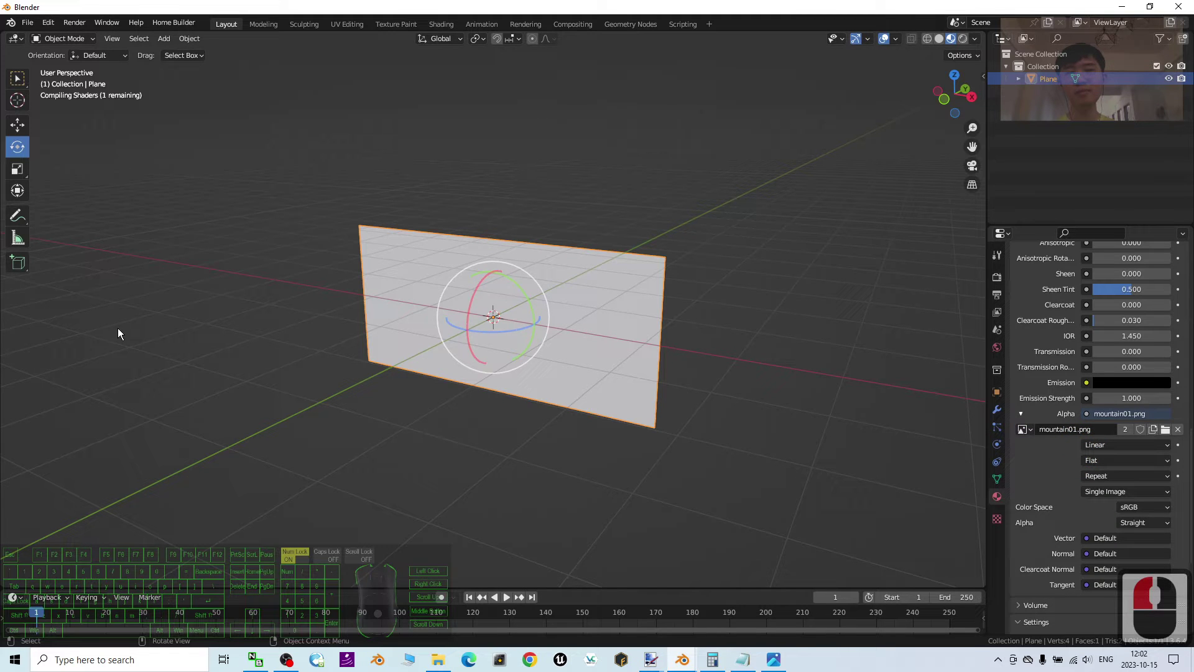
{"action": "scroll", "coordinate": [697, 338], "scroll_direction": "up", "scroll_amount": 5}
{"action": "mouse_move", "coordinate": [696, 337]}
{"action": "middle_mouse_down"}
{"action": "mouse_move", "coordinate": [699, 368]}
{"action": "mouse_move", "coordinate": [599, 353]}
{"action": "mouse_move", "coordinate": [757, 352]}
{"action": "mouse_move", "coordinate": [720, 338]}
{"action": "middle_mouse_up"}
{"action": "scroll", "coordinate": [859, 344], "scroll_direction": "down", "scroll_amount": 5}
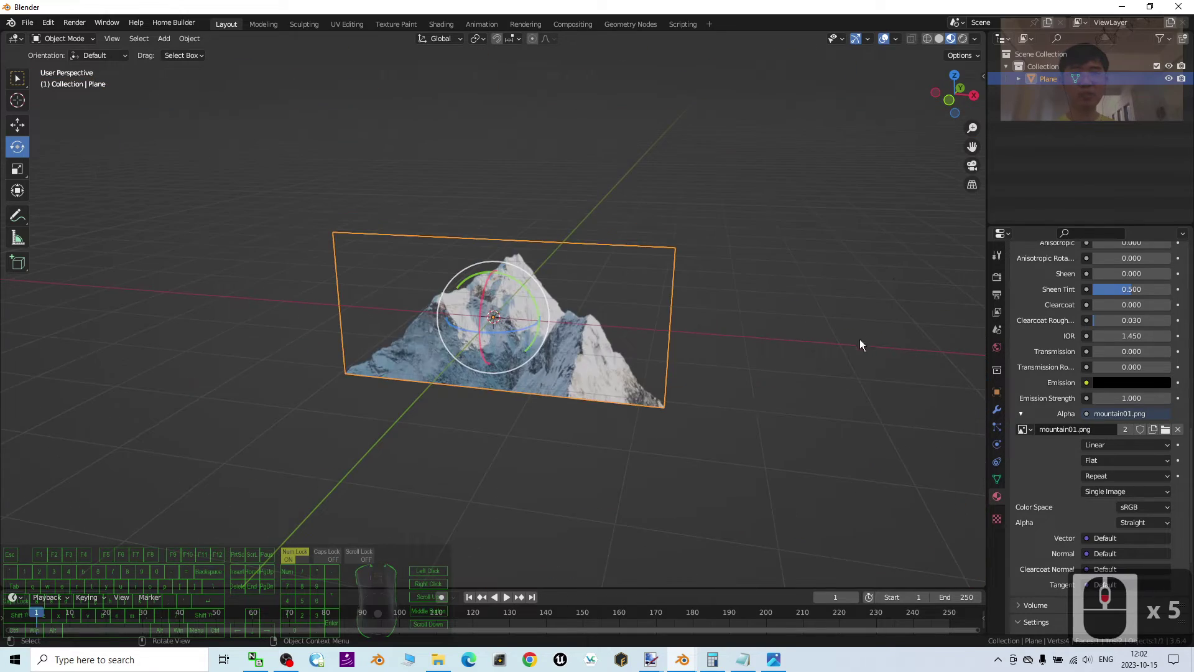
{"action": "middle_click_drag", "start_coordinate": [805, 397], "coordinate": [859, 329]}
{"action": "left_click", "coordinate": [860, 329]}
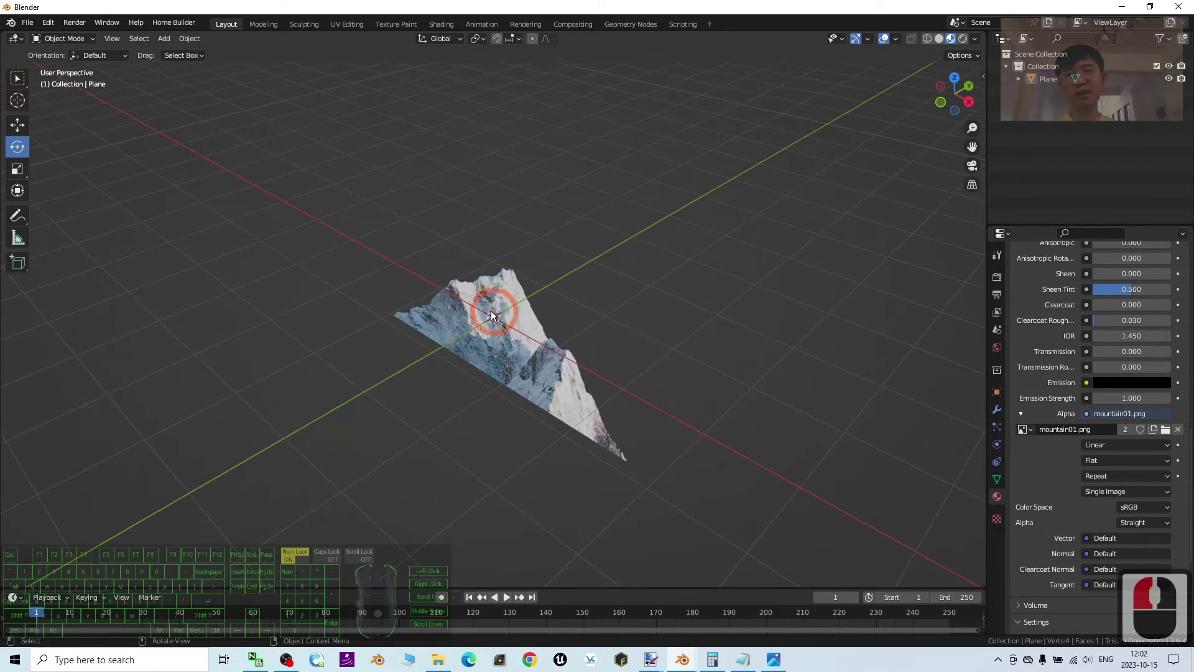
{"action": "left_click", "coordinate": [514, 300]}
{"action": "double_click", "coordinate": [579, 7]}
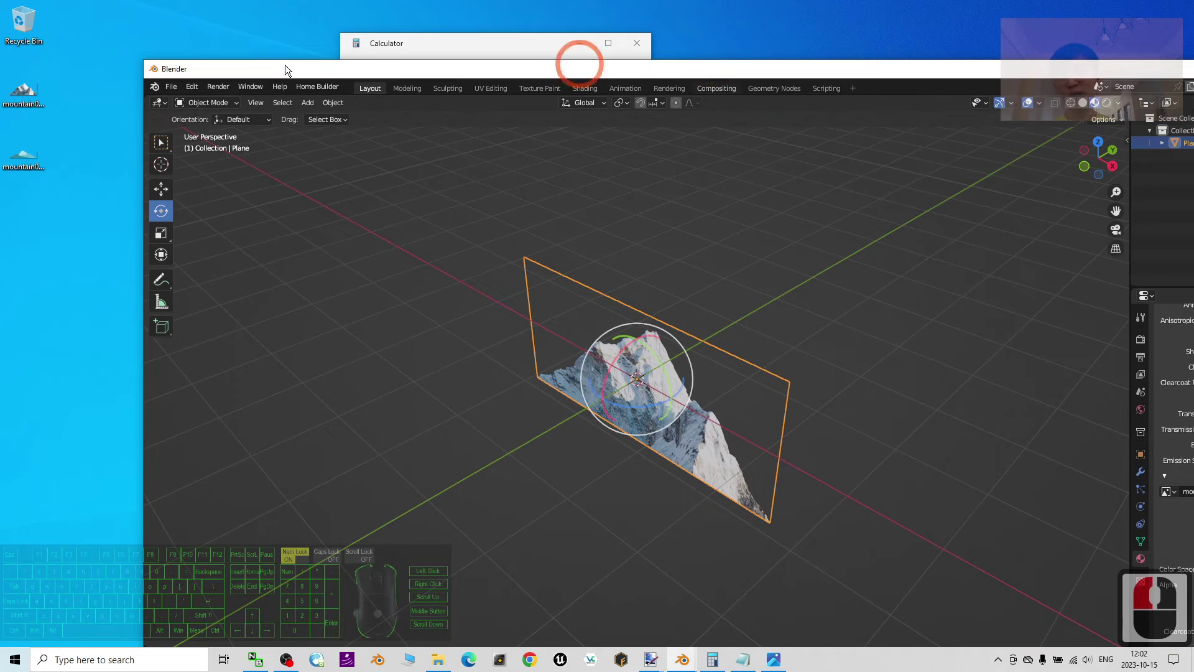
{"action": "double_click", "coordinate": [23, 155]}
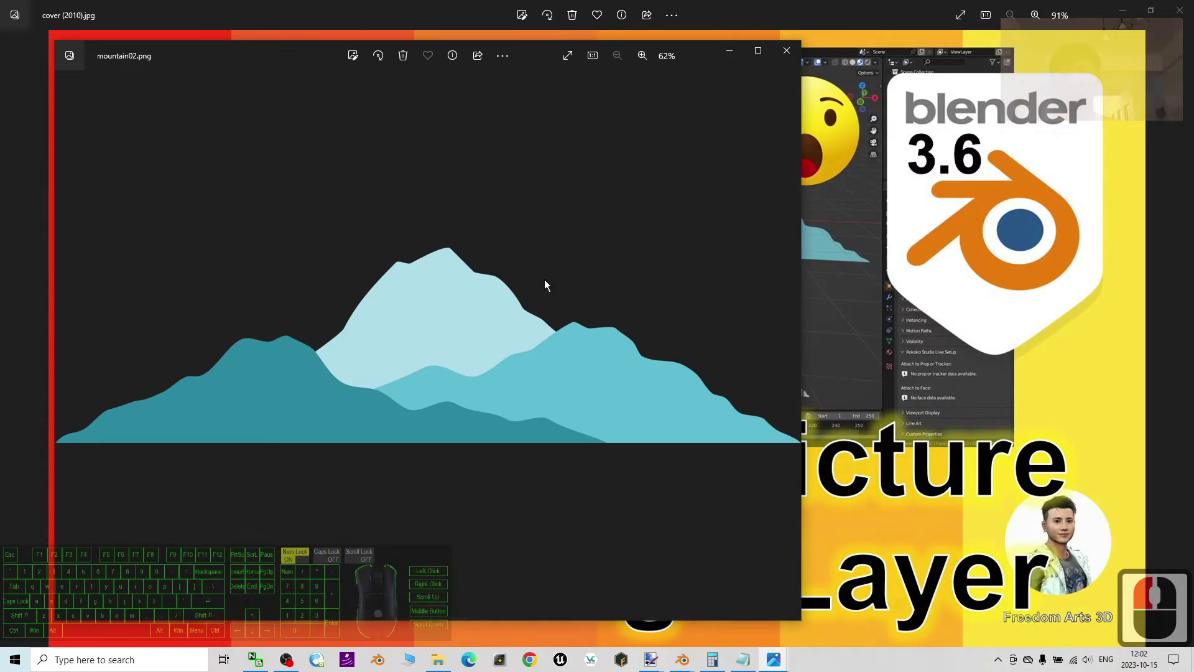
{"action": "left_click", "coordinate": [787, 50]}
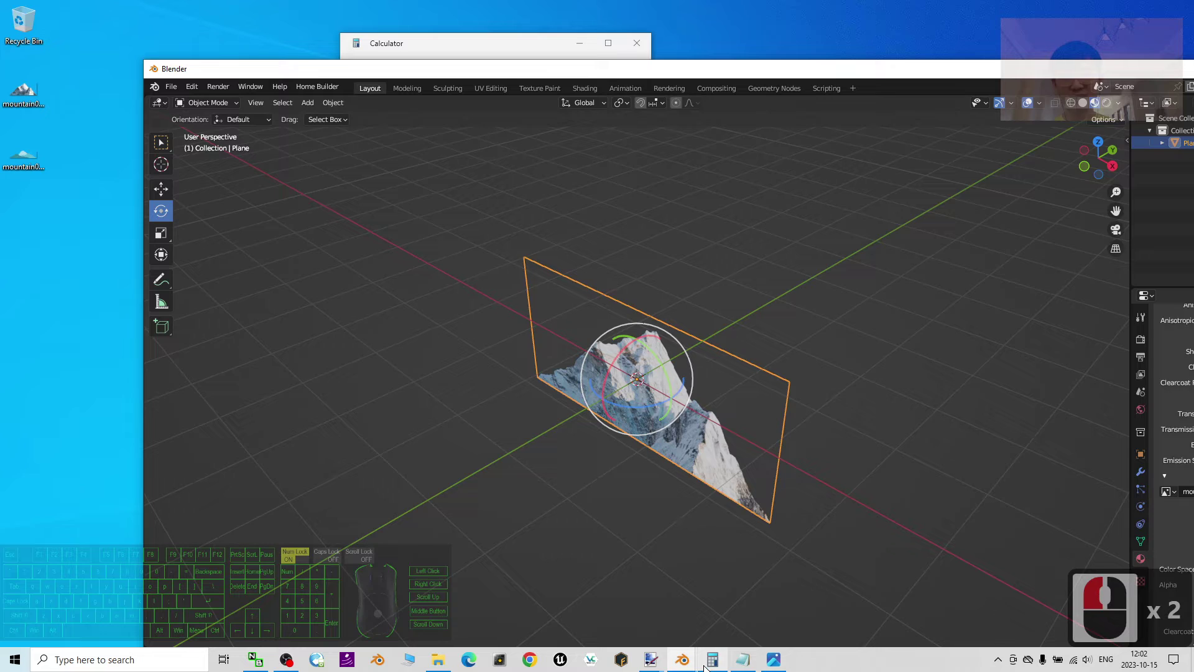
{"action": "mouse_move", "coordinate": [651, 659]}
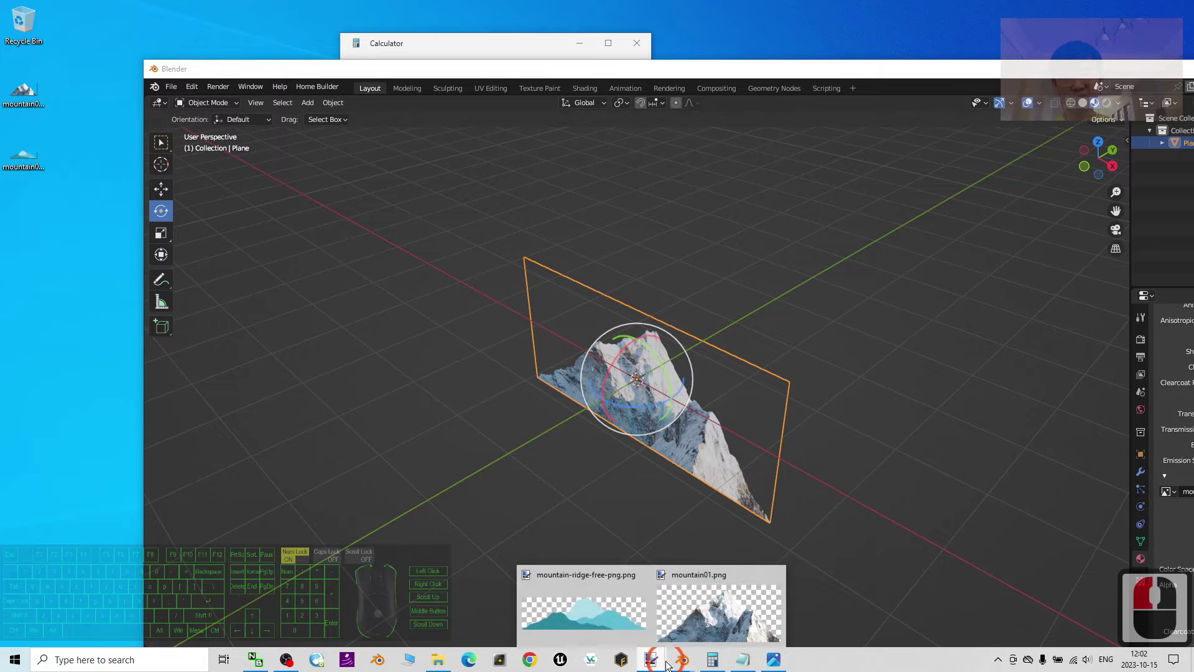
{"action": "left_click", "coordinate": [584, 610]}
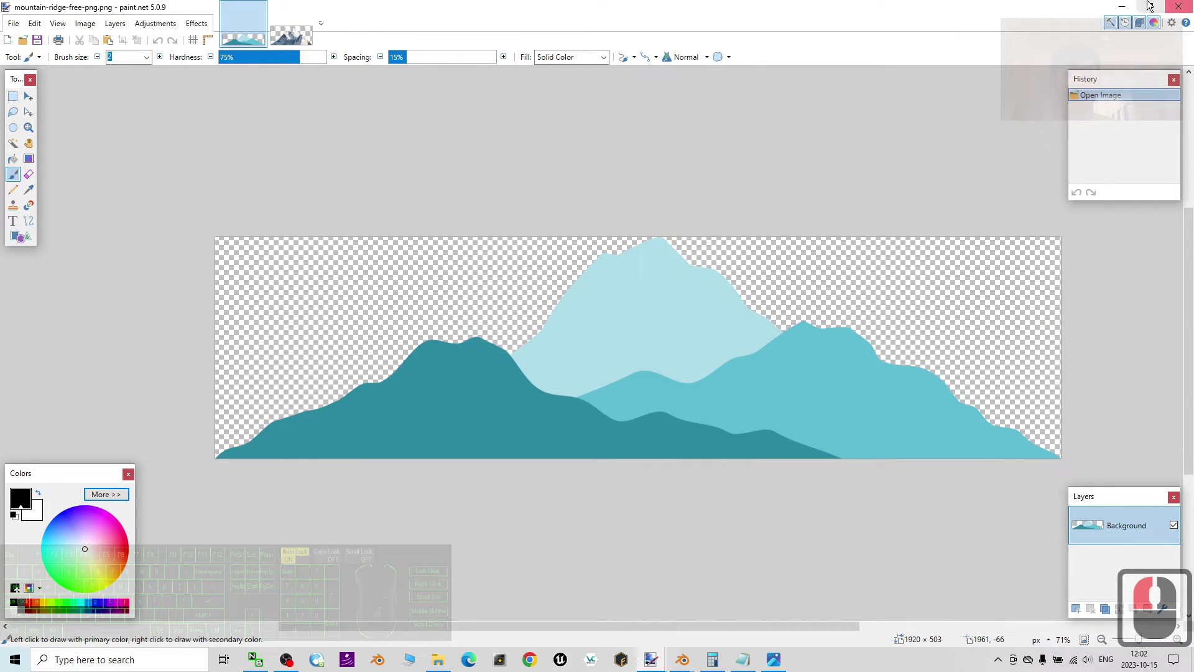
{"action": "left_click", "coordinate": [1122, 7]}
{"action": "left_click_drag", "start_coordinate": [797, 74], "coordinate": [725, 13]}
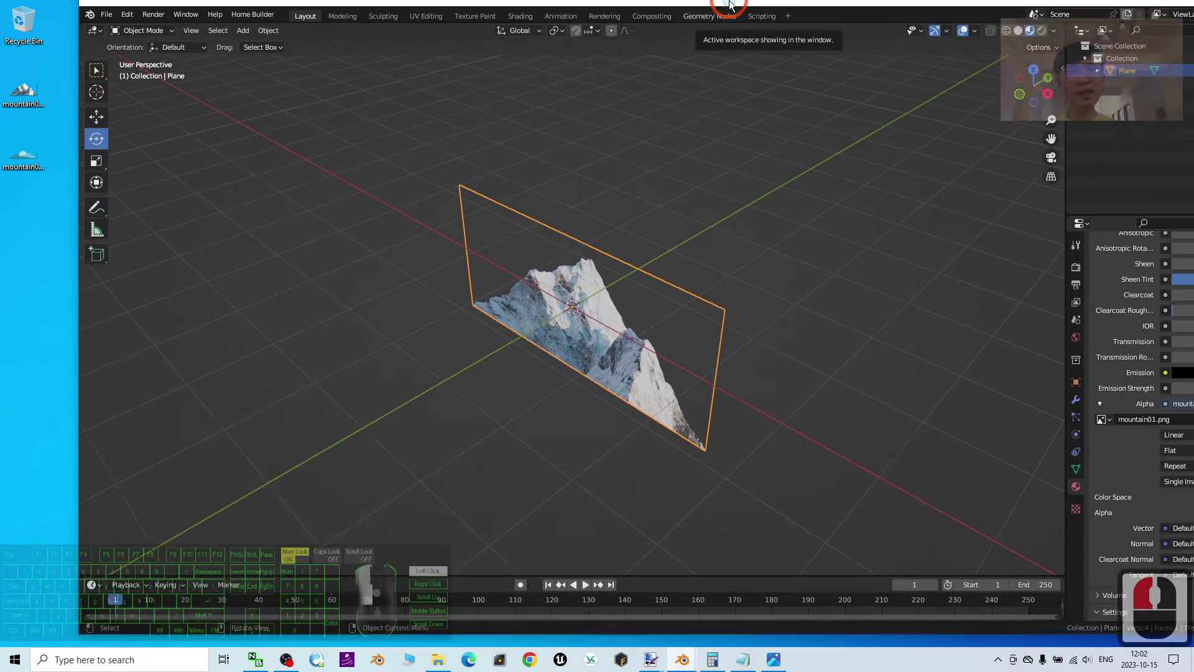
{"action": "middle_click_drag", "start_coordinate": [622, 248], "coordinate": [464, 218]}
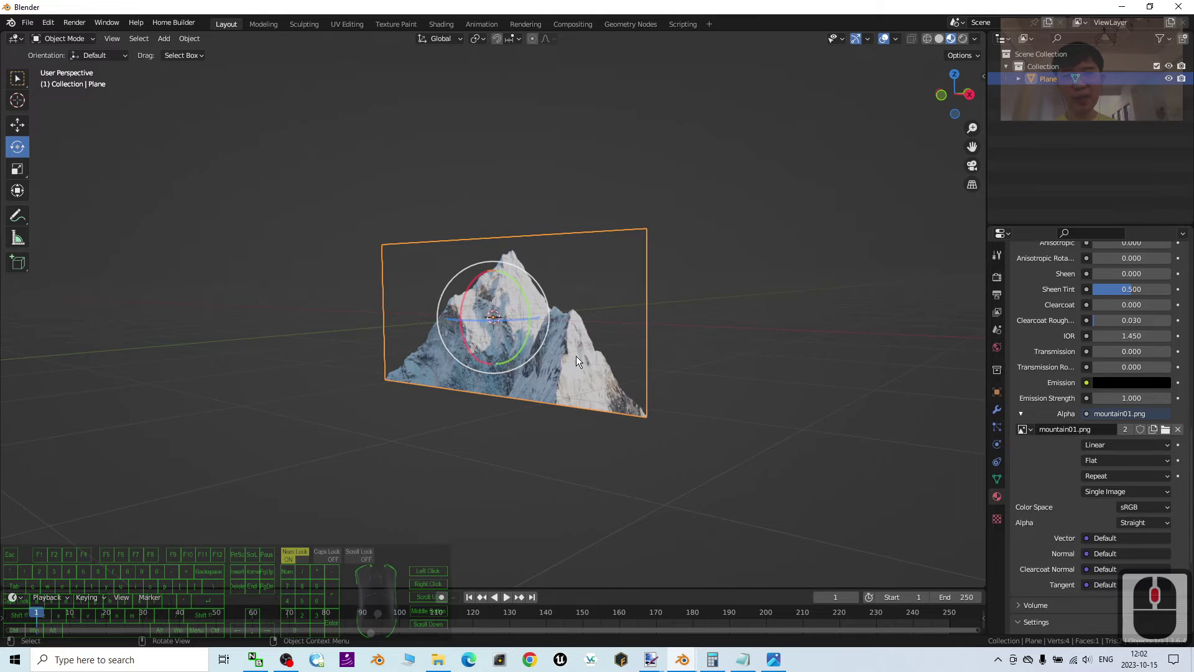
Step: Select the mountain plane and copy-paste it with Ctrl+C and Ctrl+V
{"action": "middle_click_drag", "start_coordinate": [575, 356], "coordinate": [824, 390]}
{"action": "left_click", "coordinate": [575, 374]}
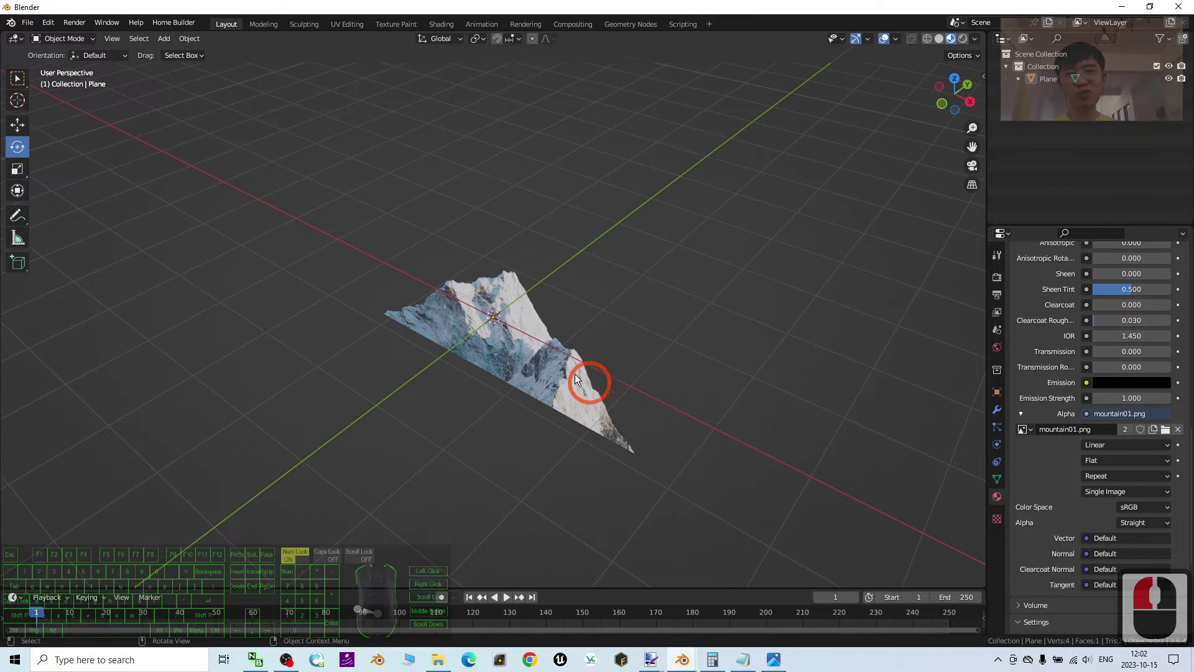
{"action": "left_click", "coordinate": [516, 319]}
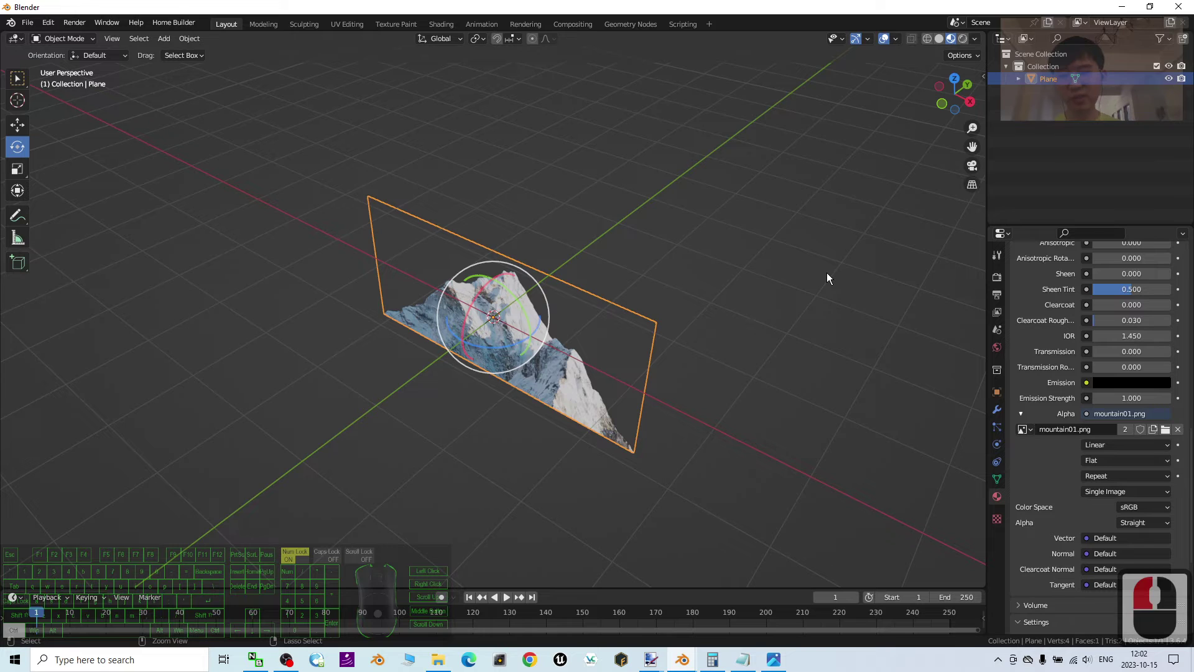
{"action": "key", "text": "ctrl+c"}
{"action": "key", "text": "ctrl+v"}
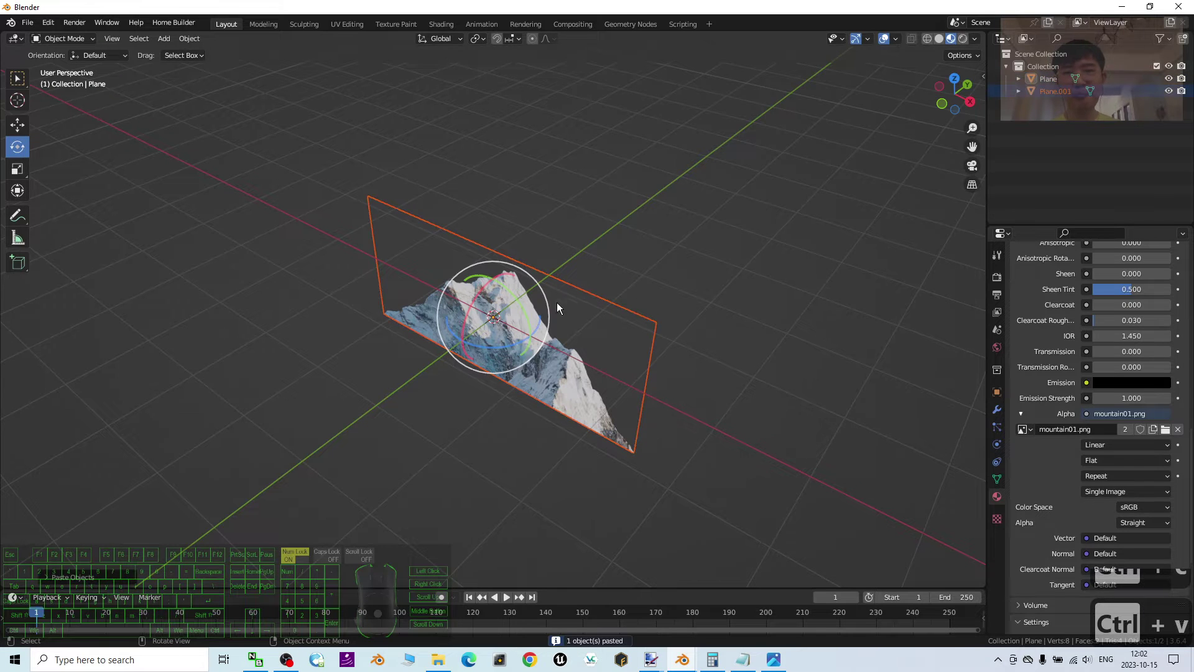
Step: Slide the copy Plane.001 along Y away from the original and select it
{"action": "left_click", "coordinate": [24, 126]}
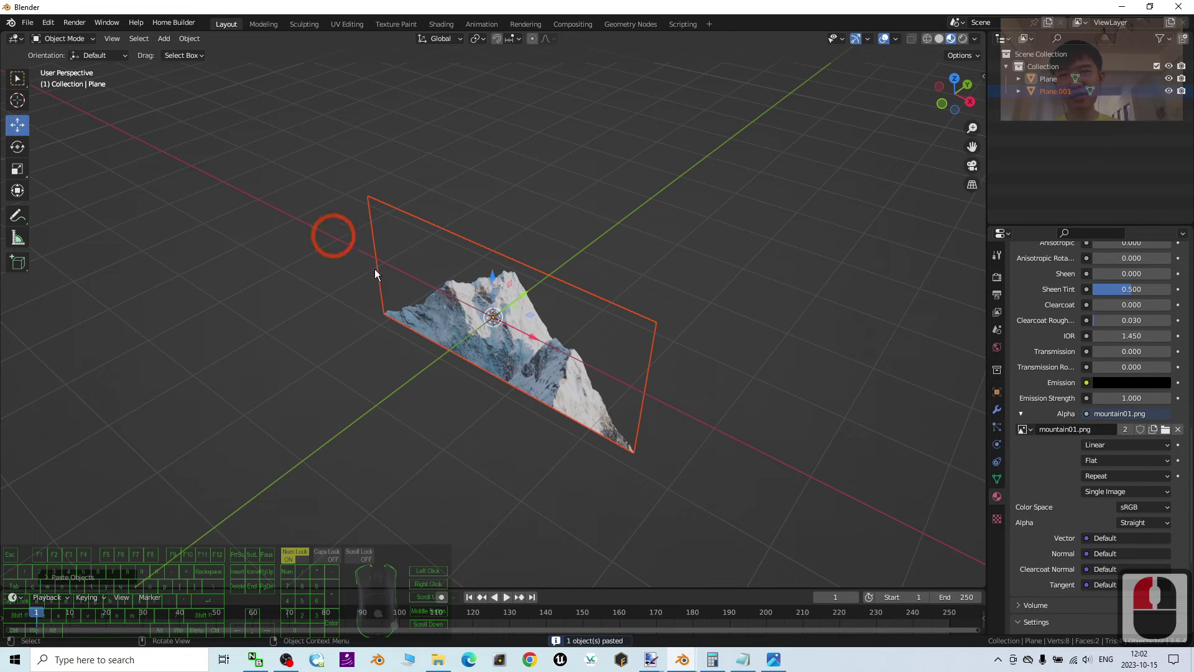
{"action": "left_click_drag", "start_coordinate": [523, 299], "coordinate": [778, 386]}
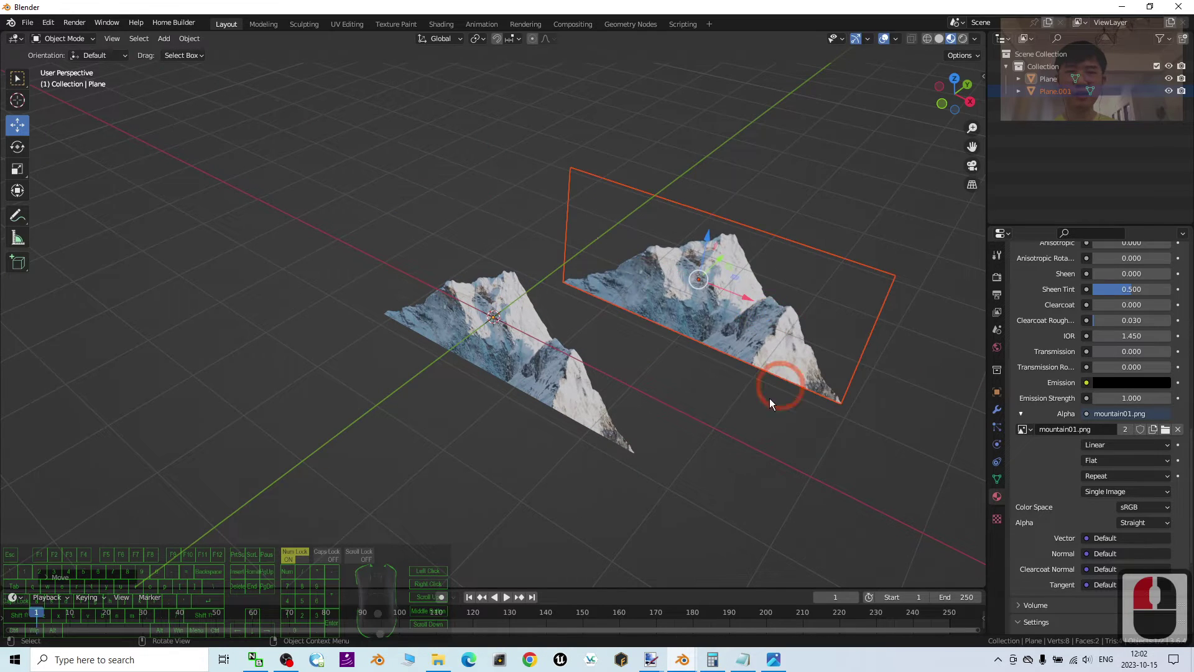
{"action": "middle_click_drag", "start_coordinate": [778, 386], "coordinate": [581, 400]}
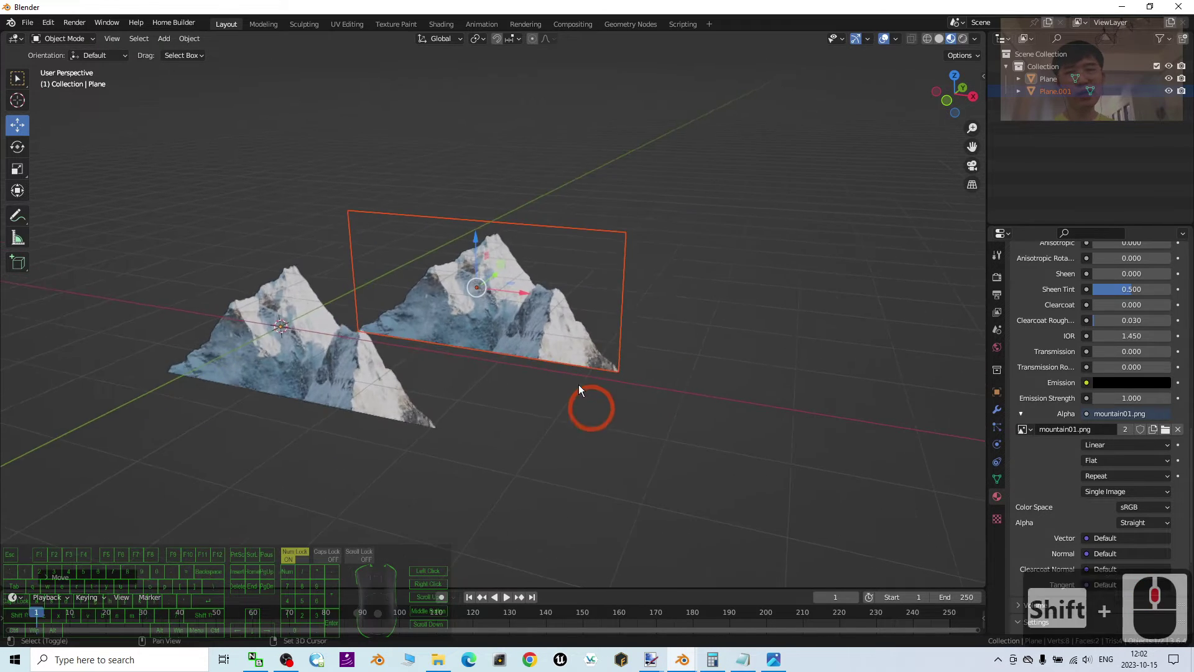
{"action": "scroll", "coordinate": [611, 249], "scroll_direction": "up", "scroll_amount": 5}
{"action": "middle_click_drag", "start_coordinate": [696, 232], "coordinate": [586, 269]}
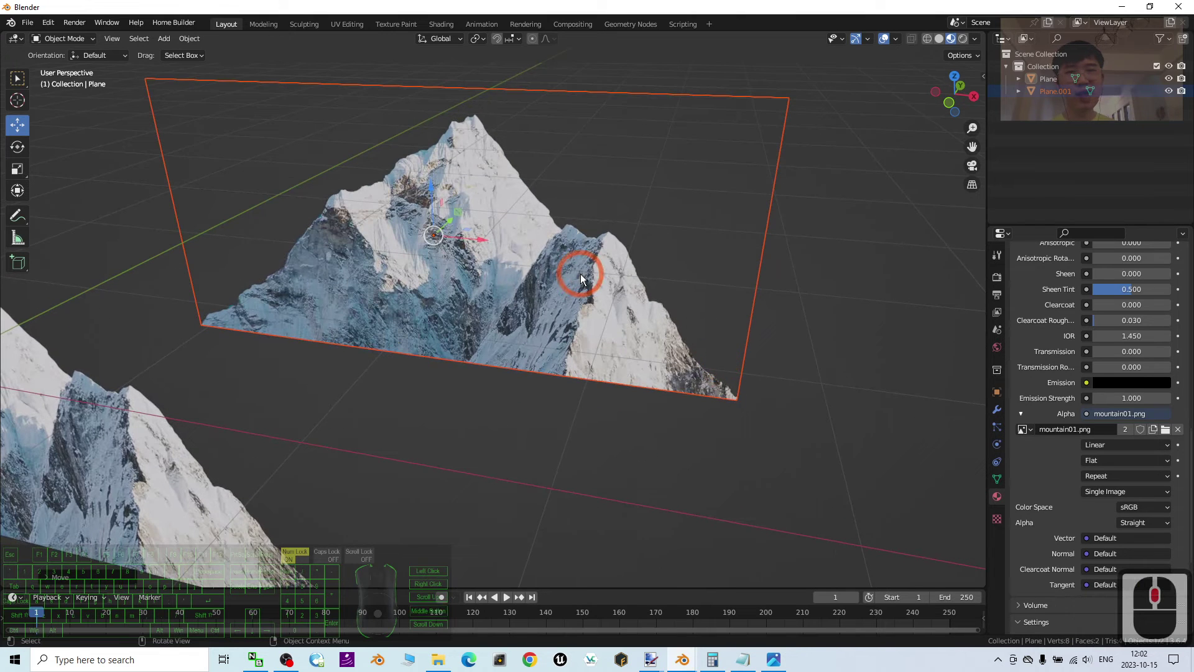
{"action": "left_click", "coordinate": [374, 118]}
{"action": "left_click", "coordinate": [714, 243]}
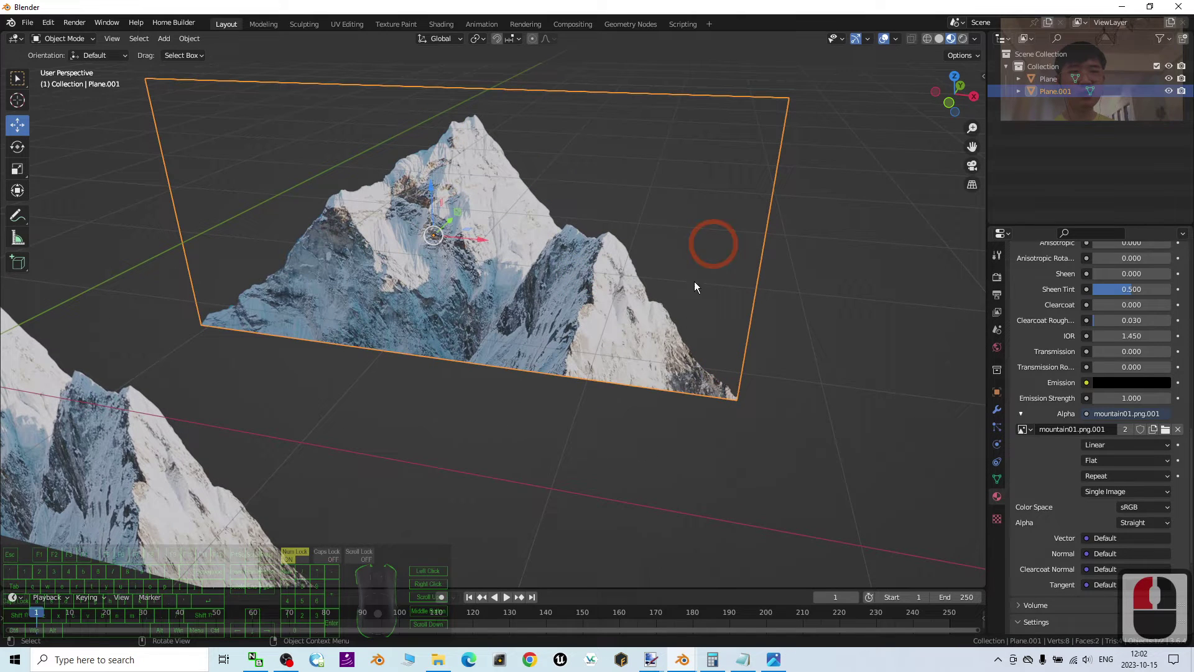
Step: Show Plane.001's transform values, then restore Blender's window to read mountain02.png's 1920 × 503 size
{"action": "left_click", "coordinate": [997, 392]}
{"action": "scroll", "coordinate": [1146, 400], "scroll_direction": "up", "scroll_amount": 2}
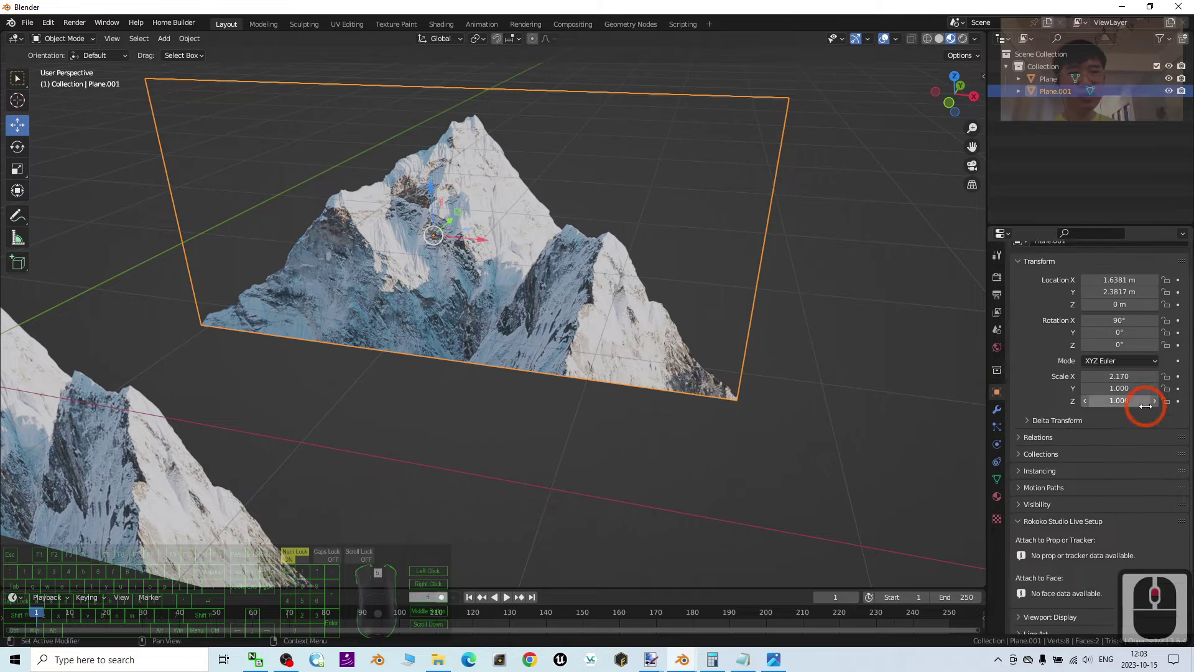
{"action": "left_click_drag", "start_coordinate": [706, 7], "coordinate": [664, 43]}
{"action": "left_click", "coordinate": [92, 126]}
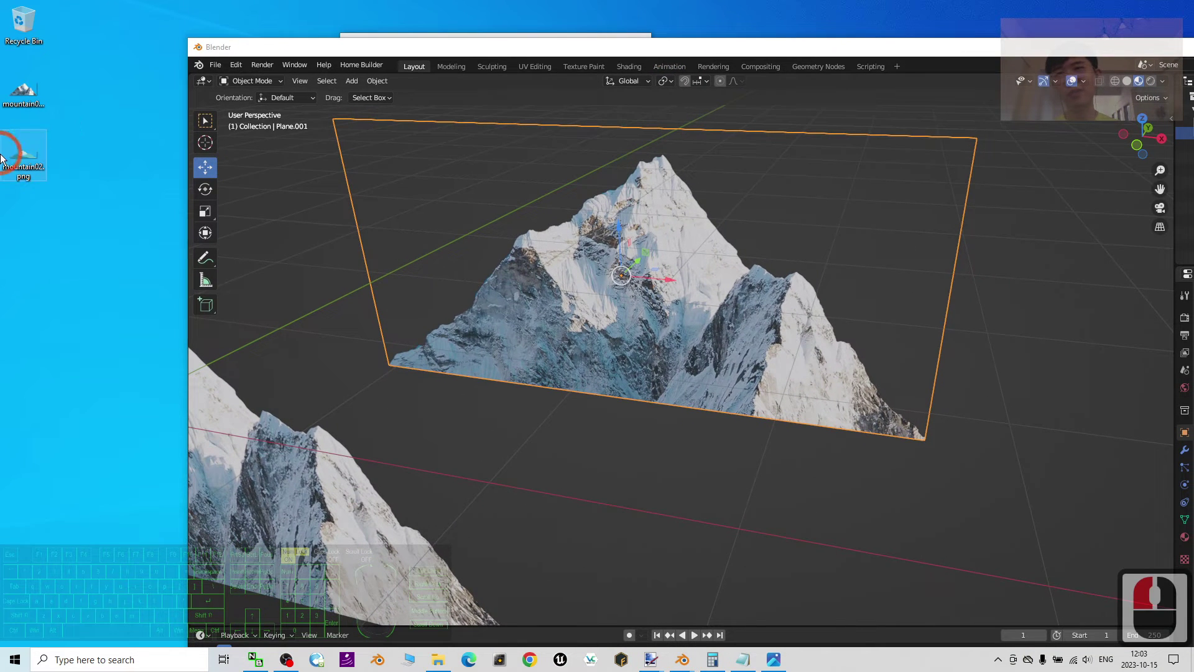
{"action": "left_click", "coordinate": [107, 66]}
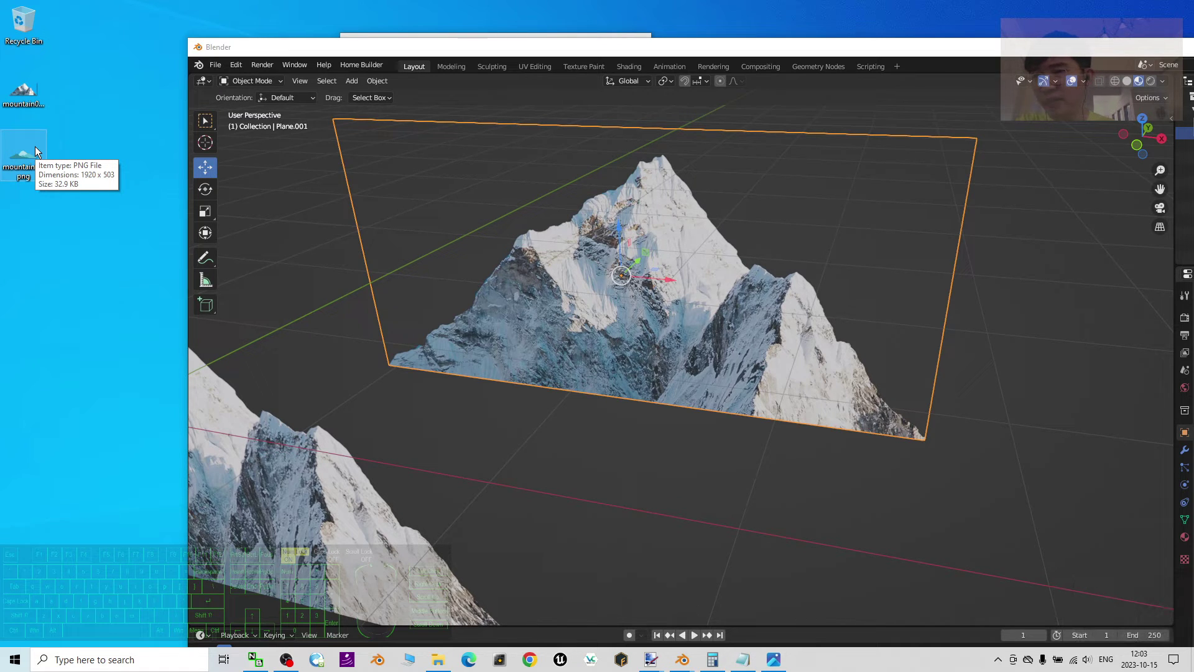
{"action": "left_click_drag", "start_coordinate": [537, 47], "coordinate": [464, 85]}
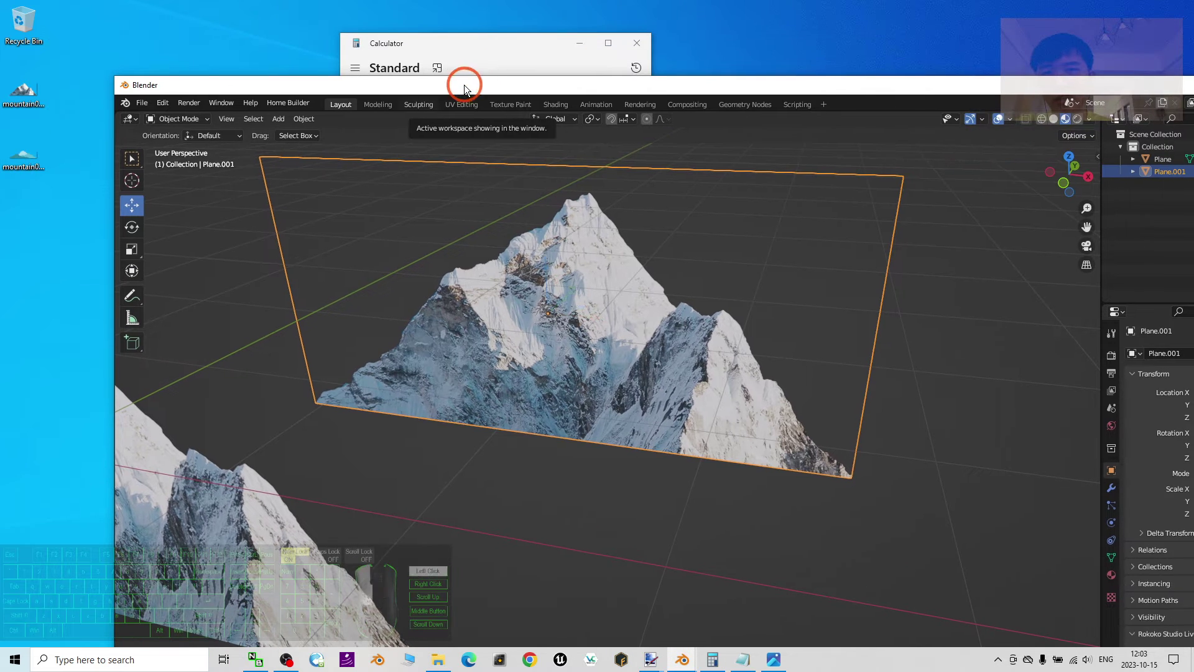
Step: Compute 1920 ÷ 503 in Calculator, giving mountain02.png's 3.817 aspect ratio
{"action": "left_click", "coordinate": [474, 43]}
{"action": "left_click", "coordinate": [387, 459]}
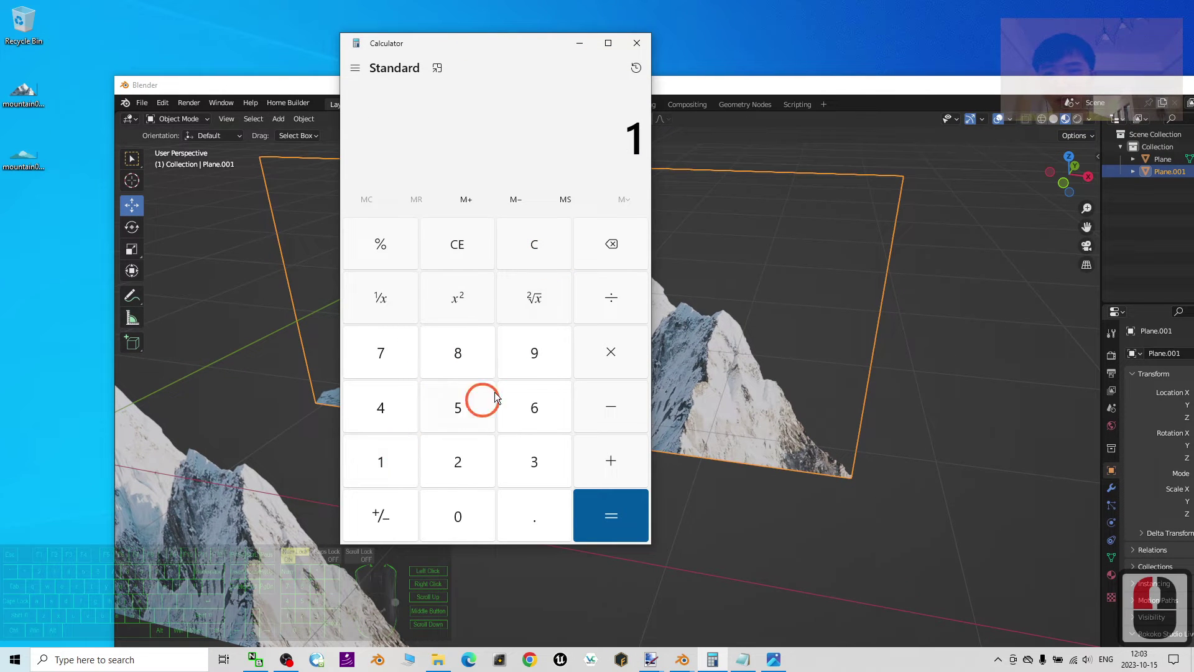
{"action": "left_click", "coordinate": [541, 350]}
{"action": "left_click", "coordinate": [454, 465]}
{"action": "left_click", "coordinate": [473, 502]}
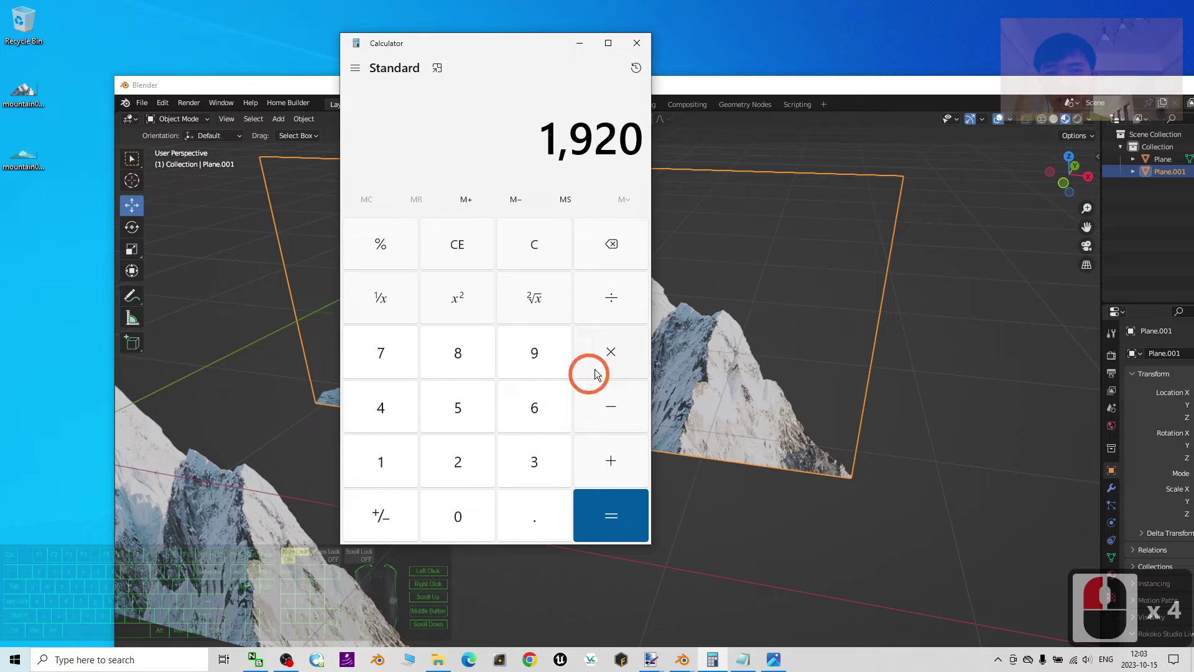
{"action": "left_click", "coordinate": [610, 300]}
{"action": "left_click", "coordinate": [22, 159]}
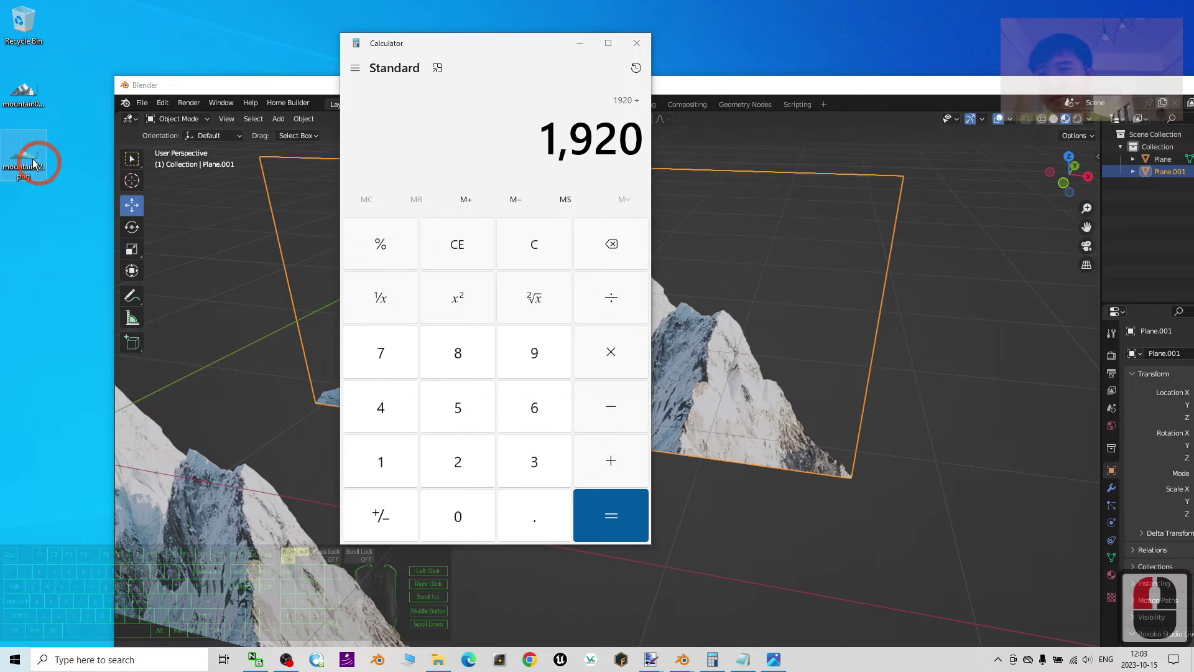
{"action": "mouse_move", "coordinate": [21, 157]}
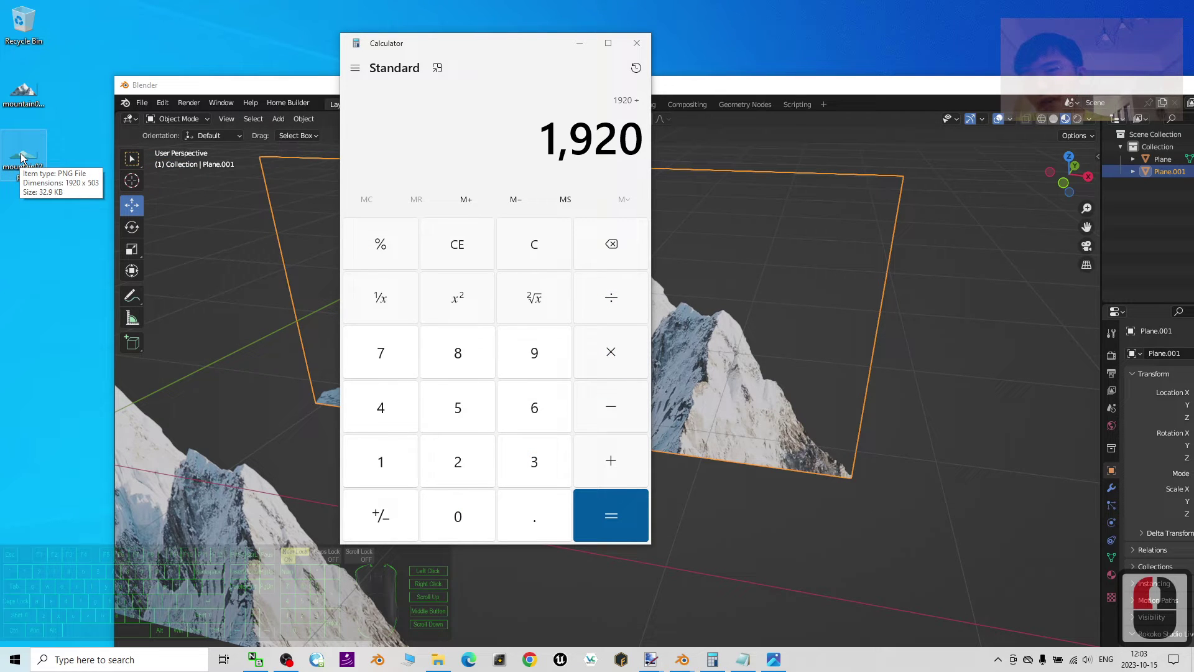
{"action": "left_click", "coordinate": [452, 405]}
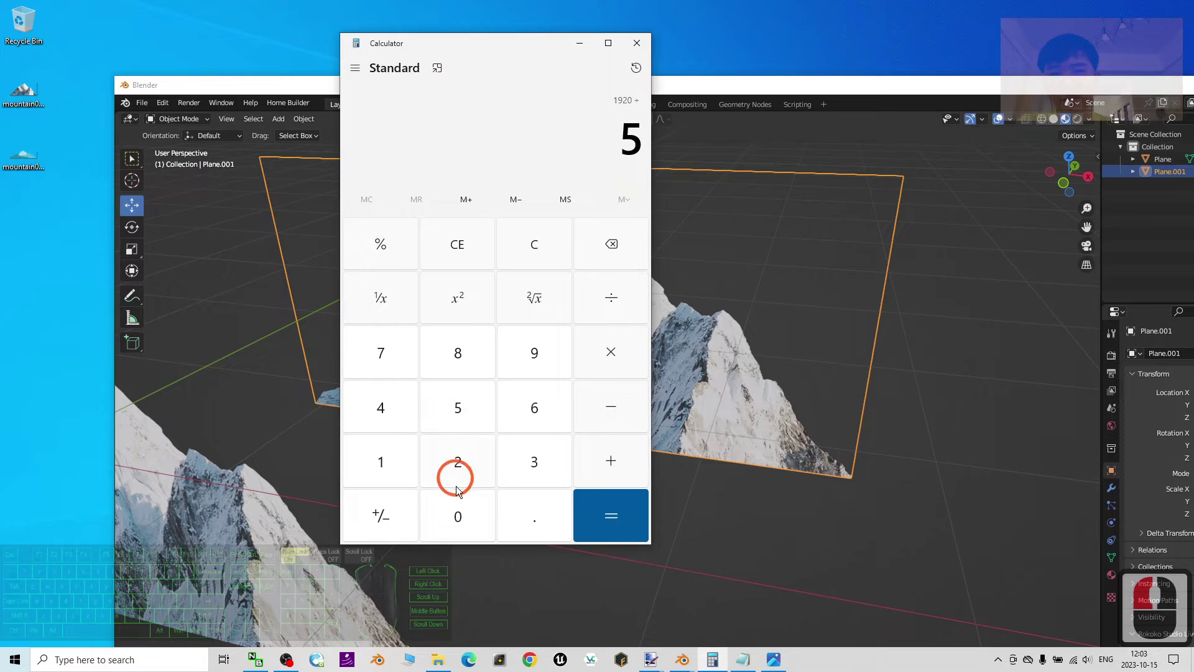
{"action": "left_click", "coordinate": [456, 505]}
{"action": "left_click", "coordinate": [526, 463]}
{"action": "left_click", "coordinate": [629, 512]}
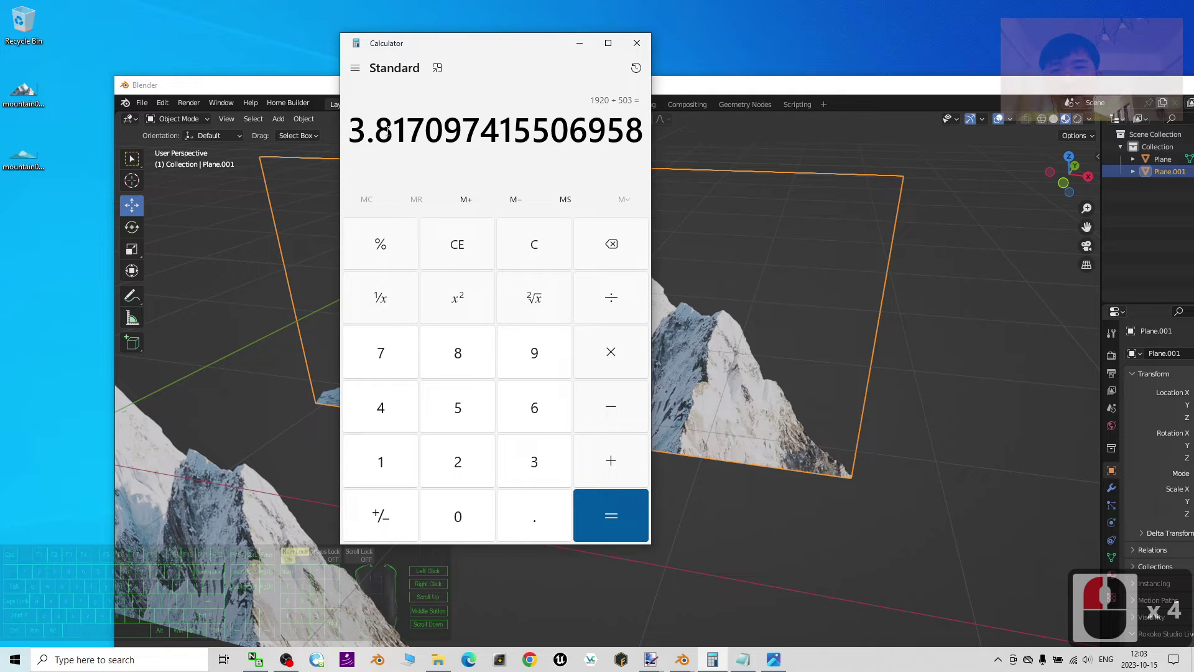
Step: Maximize Blender and set Plane.001's Scale X to 3.817
{"action": "double_click", "coordinate": [725, 85]}
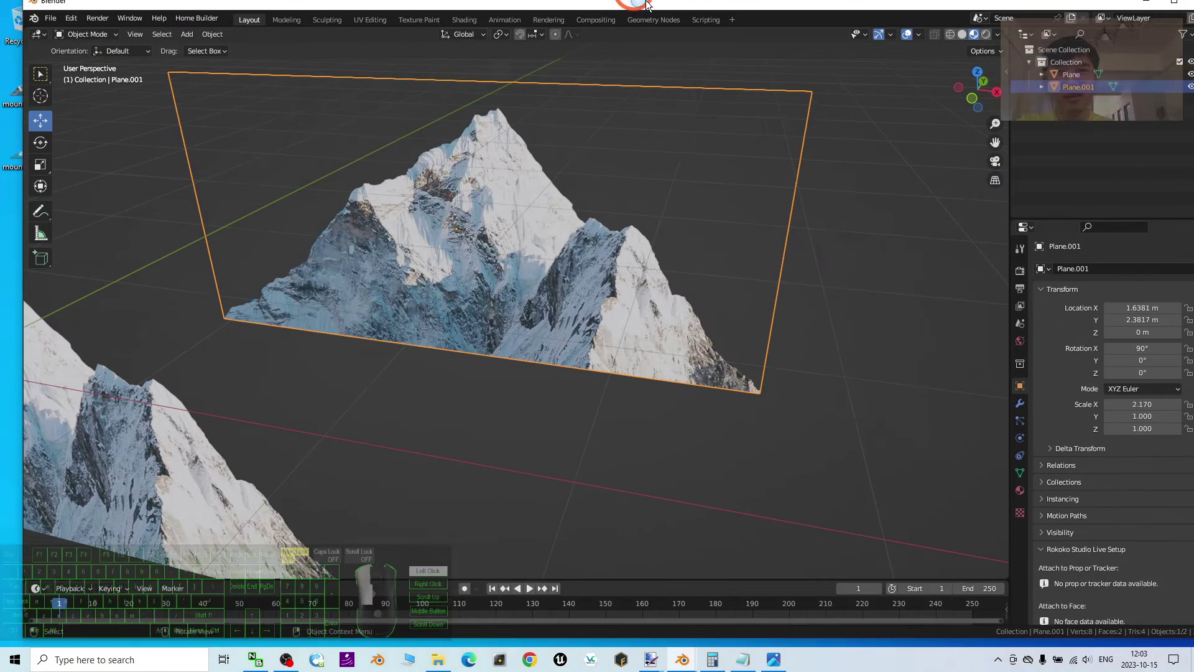
{"action": "left_click", "coordinate": [1117, 411]}
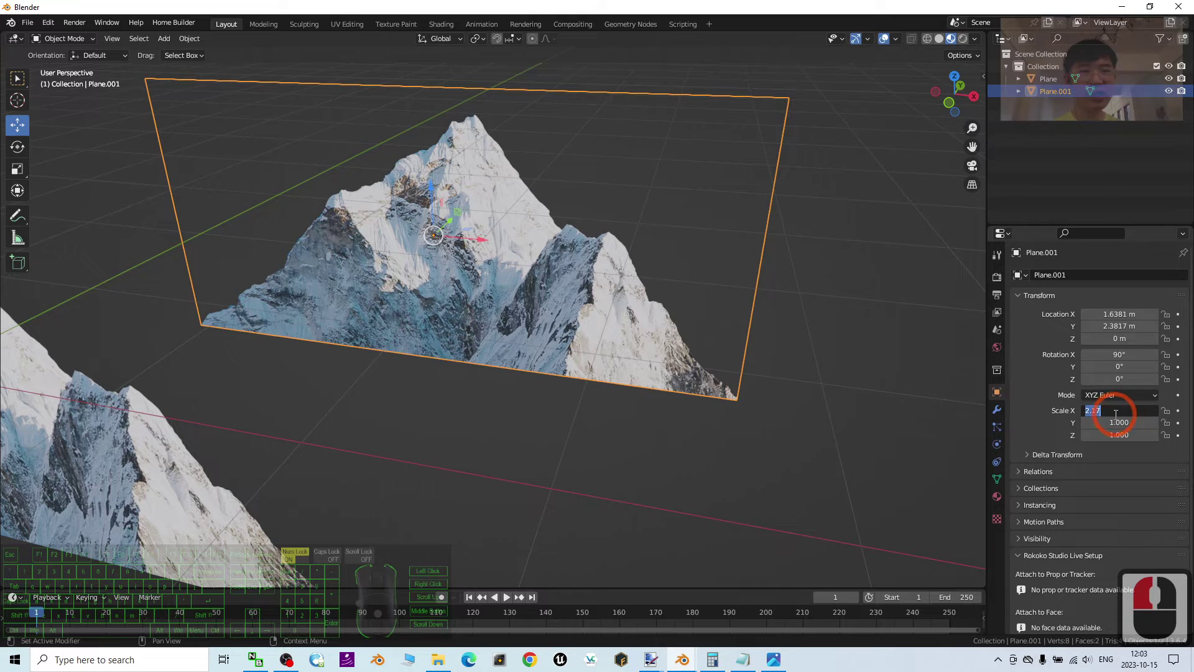
{"action": "type", "text": "3"}
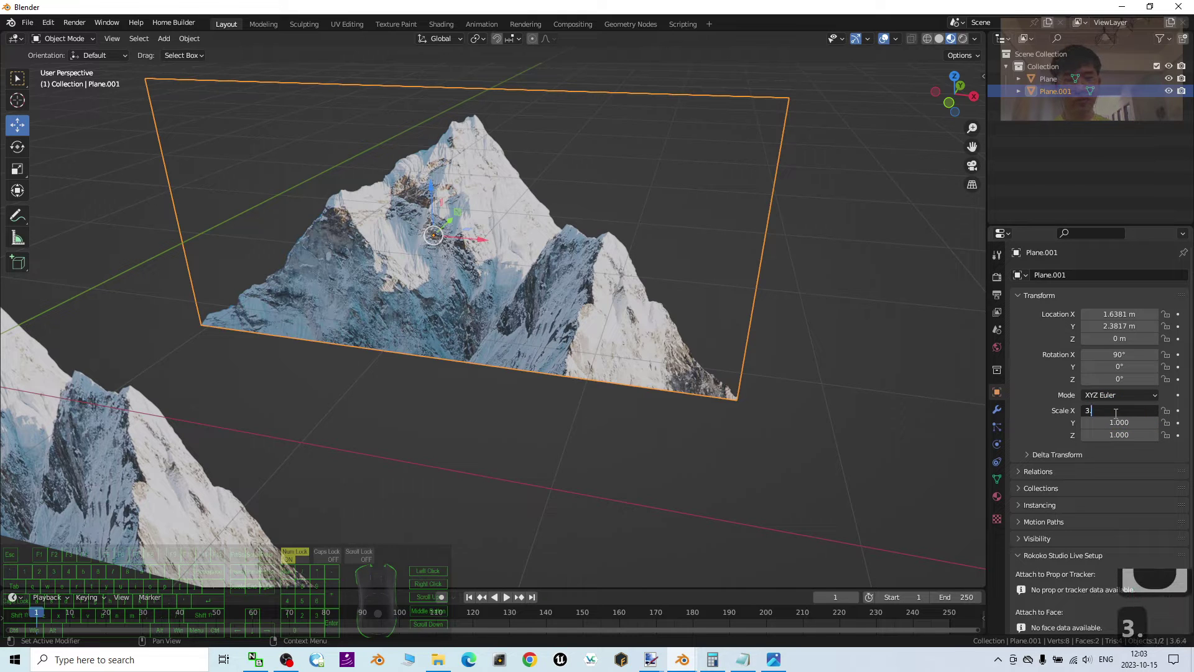
{"action": "type", "text": ".817"}
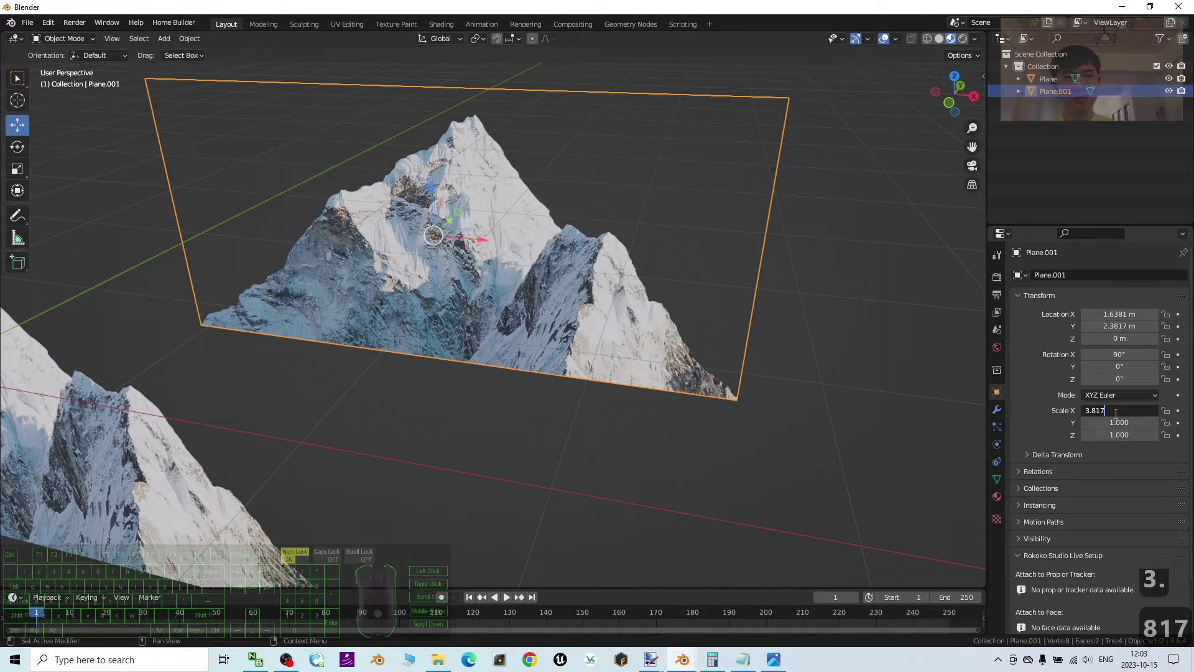
{"action": "key", "text": "Return"}
{"action": "scroll", "coordinate": [544, 265], "scroll_direction": "down", "scroll_amount": 6}
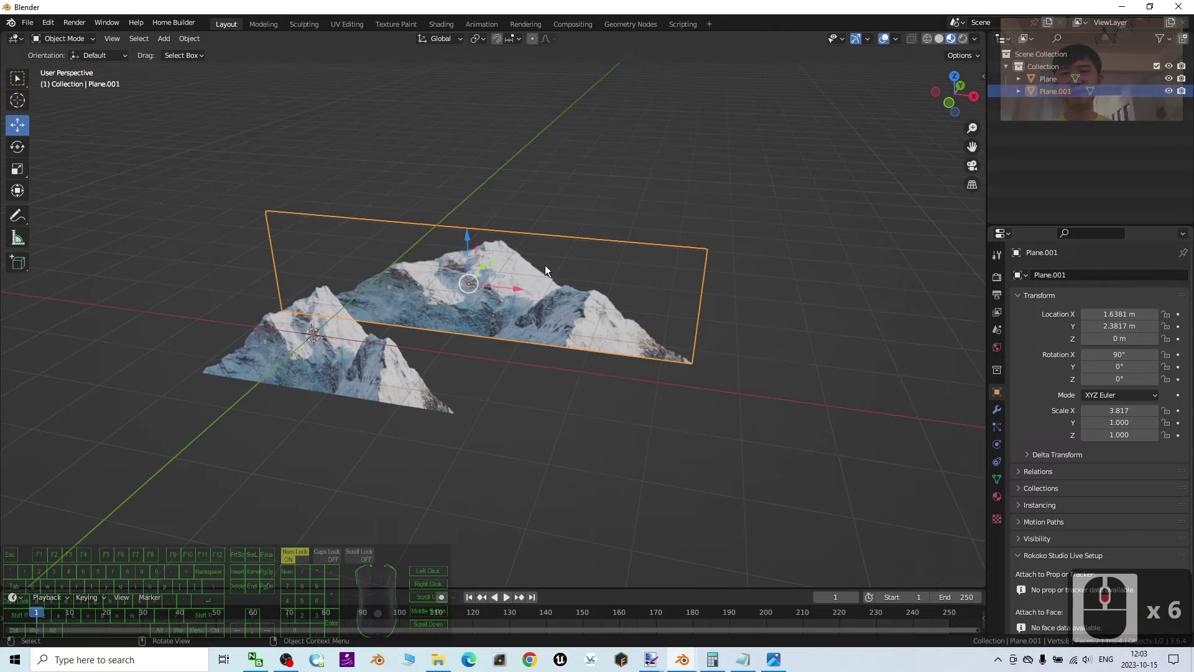
{"action": "middle_click_drag", "start_coordinate": [580, 345], "coordinate": [579, 312]}
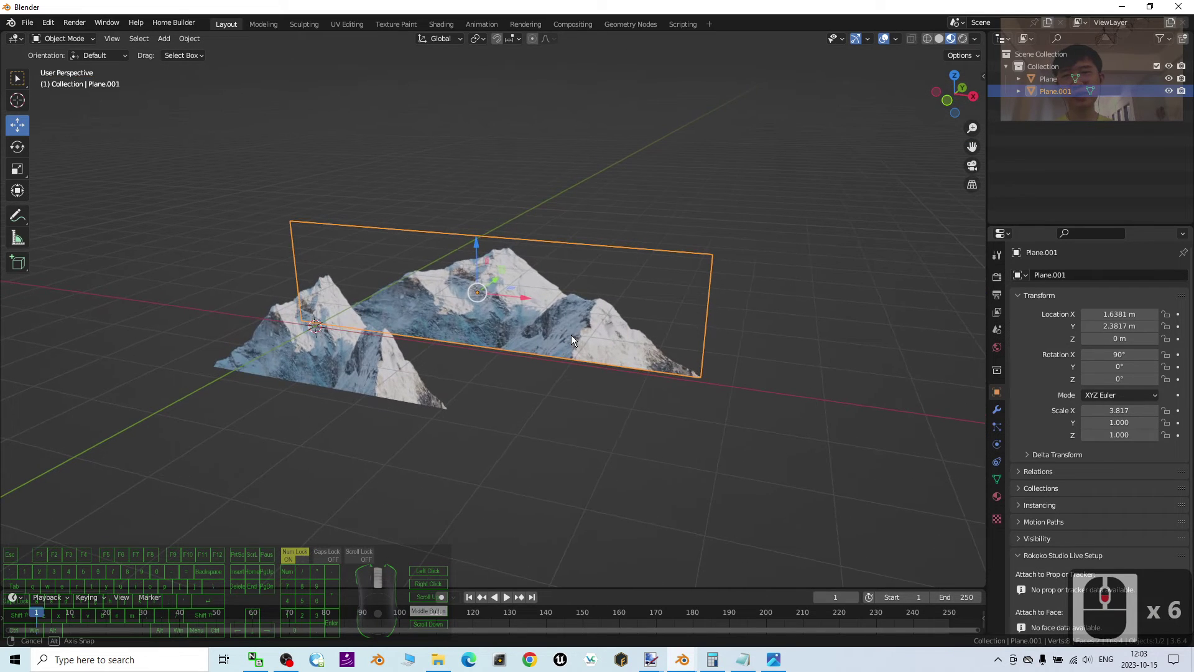
{"action": "scroll", "coordinate": [1098, 372], "scroll_direction": "down", "scroll_amount": 3}
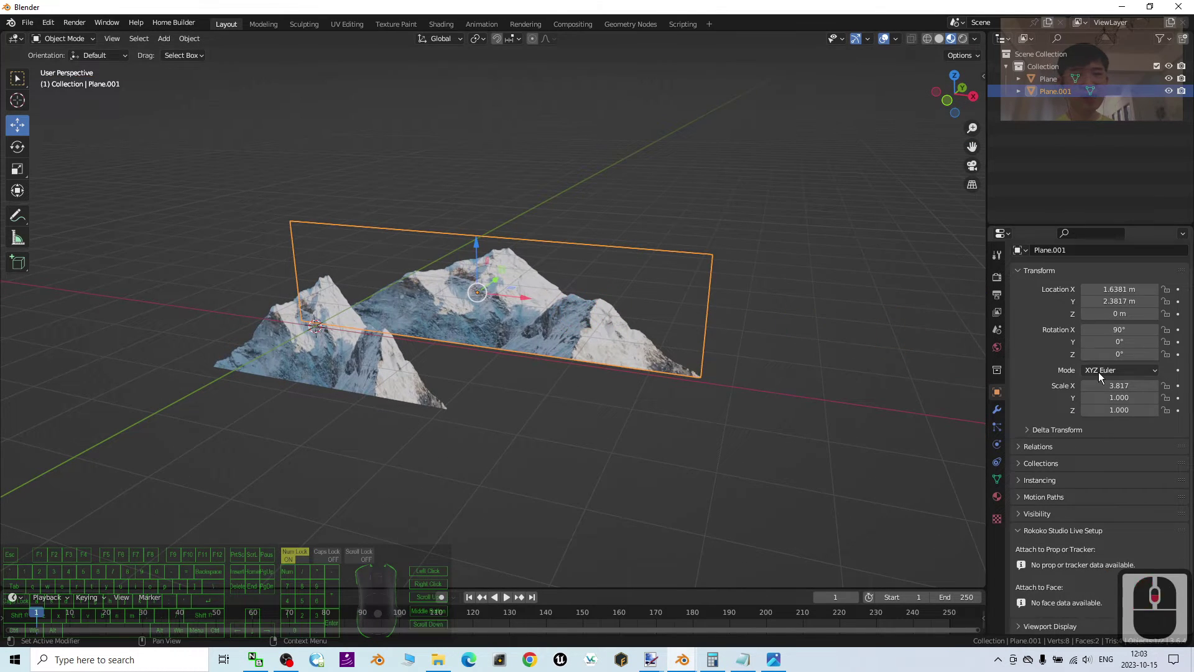
Step: Load mountain02.png as Plane.001's Base Color image
{"action": "left_click", "coordinate": [997, 496]}
{"action": "left_click", "coordinate": [997, 496]}
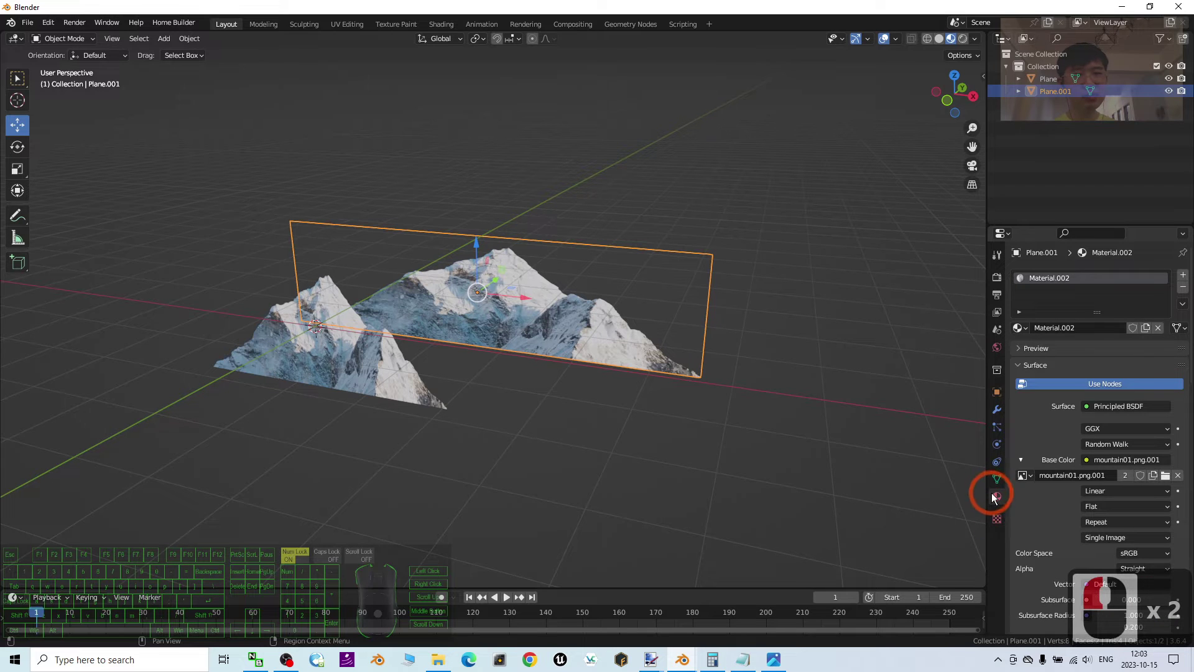
{"action": "left_click", "coordinate": [997, 496]}
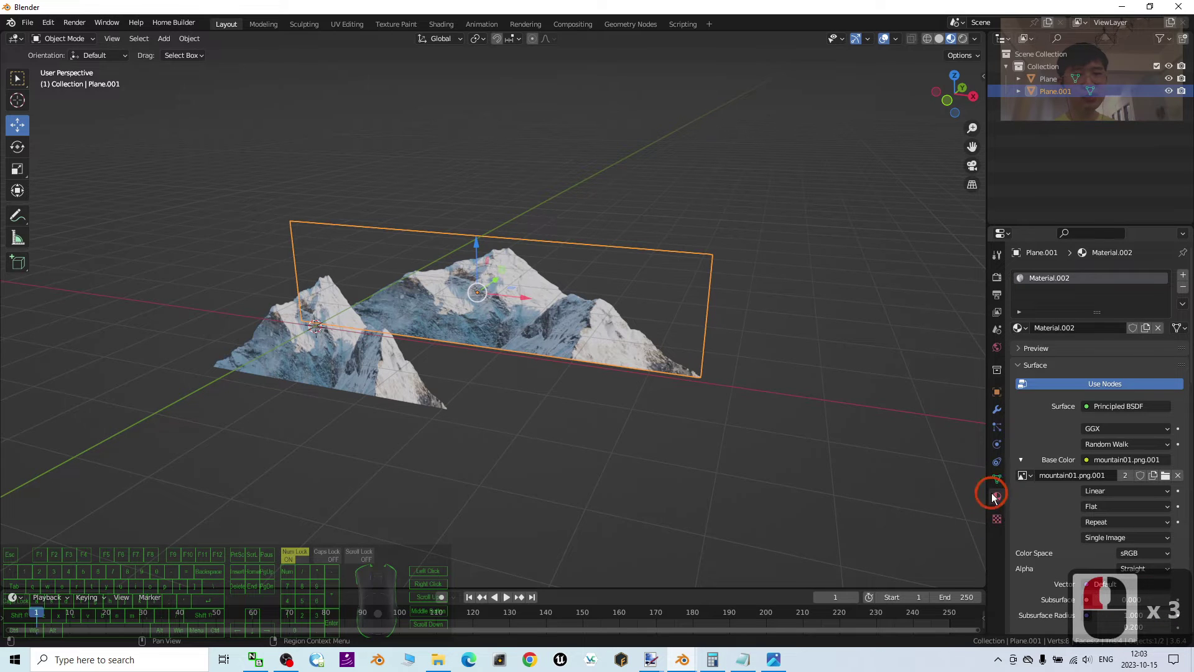
{"action": "left_click", "coordinate": [1165, 476]}
{"action": "double_click", "coordinate": [570, 234]}
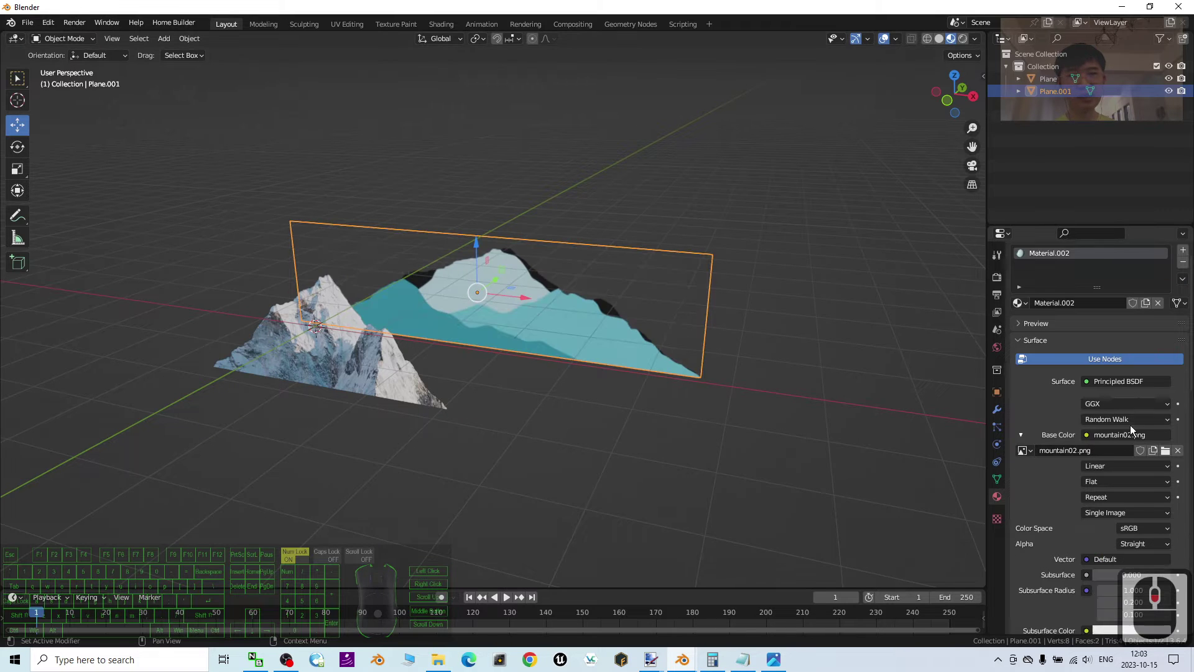
Step: Switch the Alpha image texture to mountain02.png too, then orbit to view the planes
{"action": "scroll", "coordinate": [1103, 420], "scroll_direction": "down", "scroll_amount": 11}
{"action": "scroll", "coordinate": [1103, 423], "scroll_direction": "down", "scroll_amount": 9}
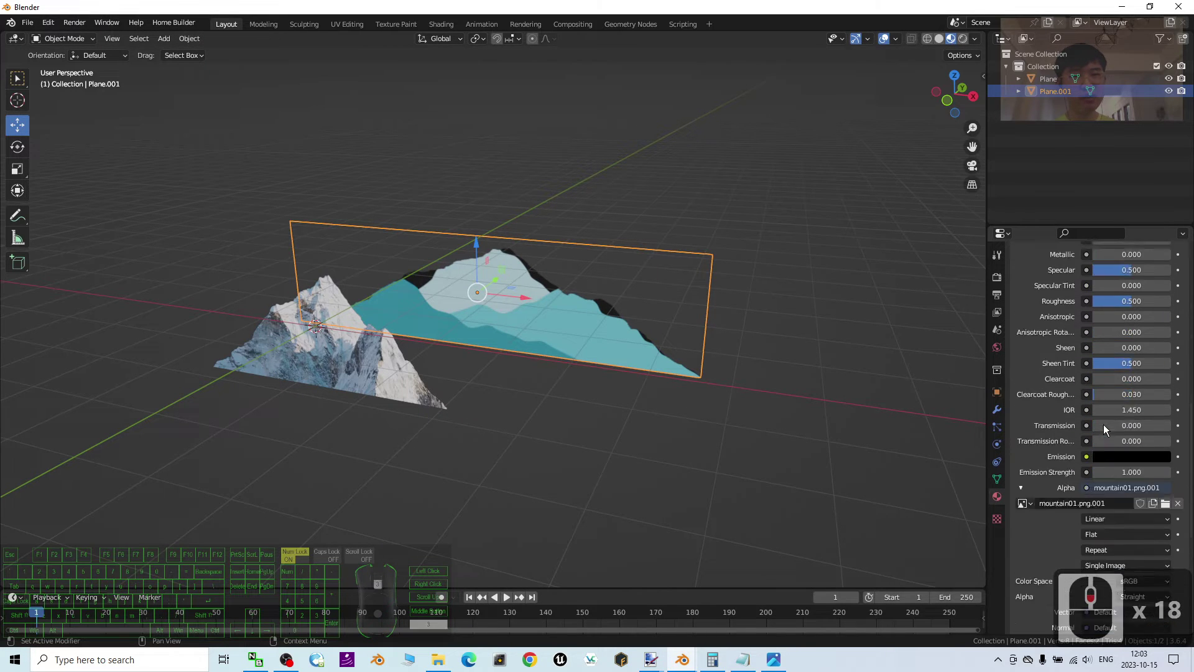
{"action": "left_click", "coordinate": [1017, 428]}
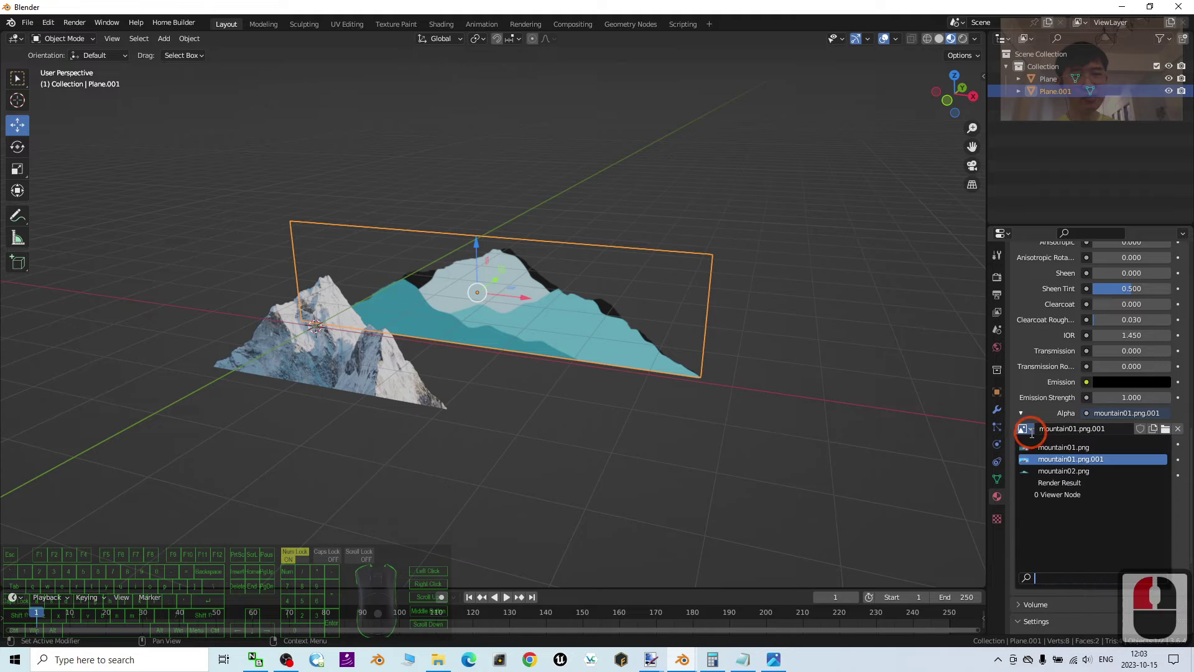
{"action": "left_click", "coordinate": [1063, 472]}
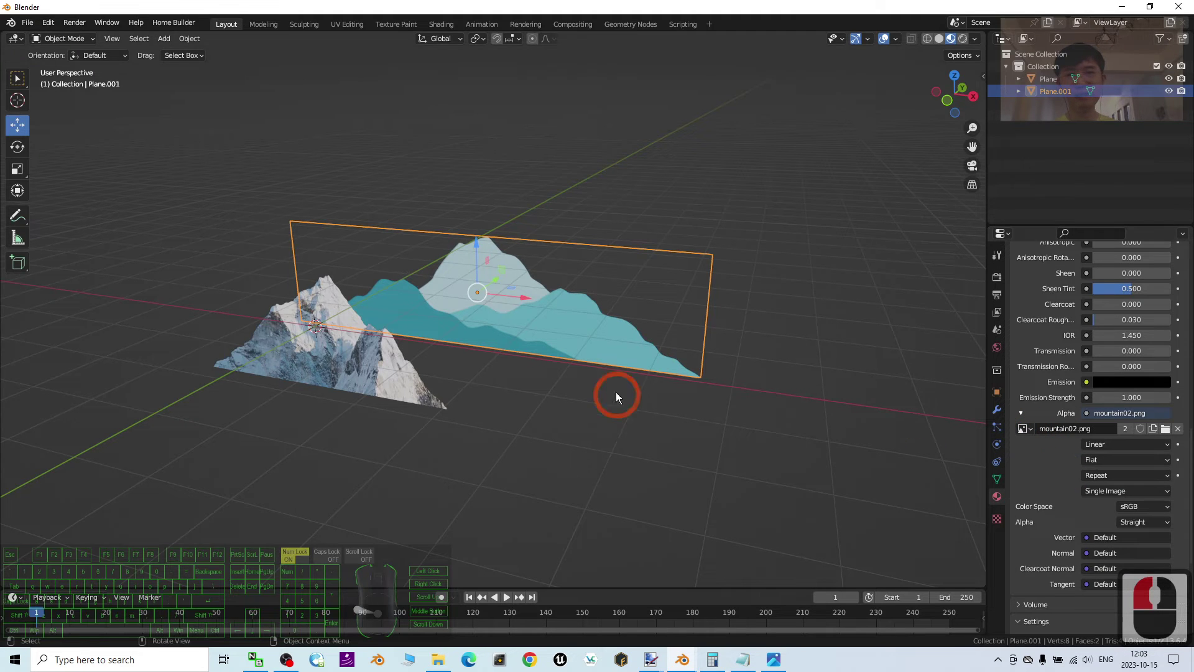
{"action": "middle_click_drag", "start_coordinate": [639, 304], "coordinate": [707, 275]}
Step: Duplicate the teal mountain plane Plane.001 and slide the copy left of the original
{"action": "left_click", "coordinate": [707, 275]}
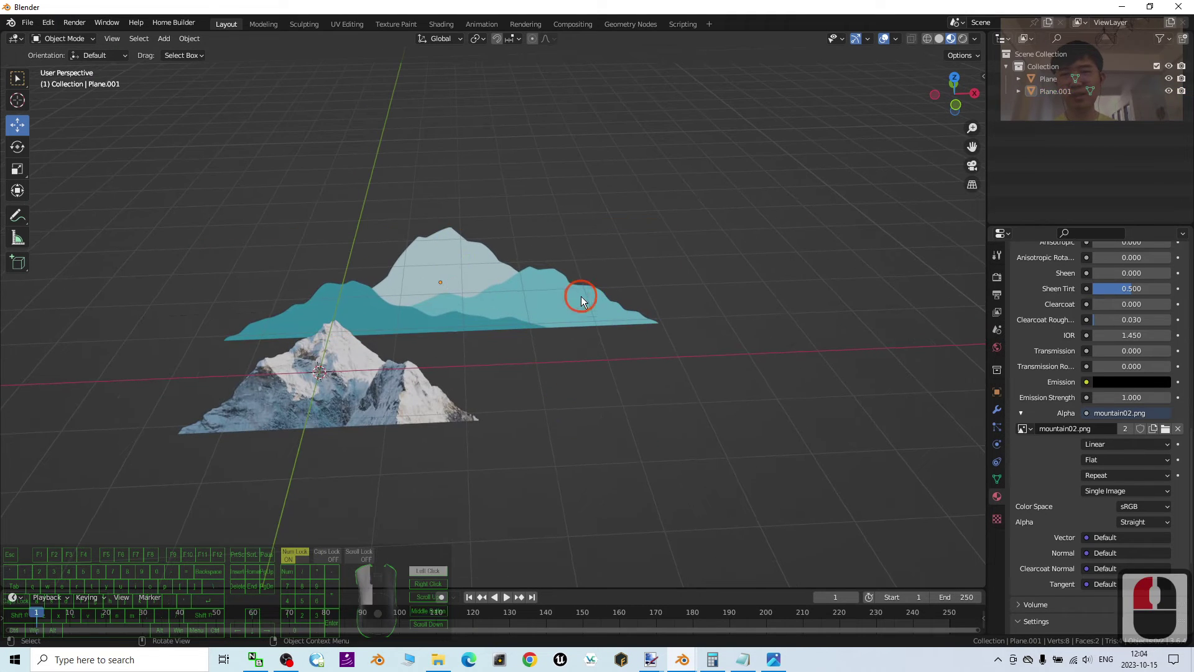
{"action": "left_click", "coordinate": [632, 260]}
{"action": "key", "text": "ctrl+c"}
{"action": "key", "text": "ctrl+v"}
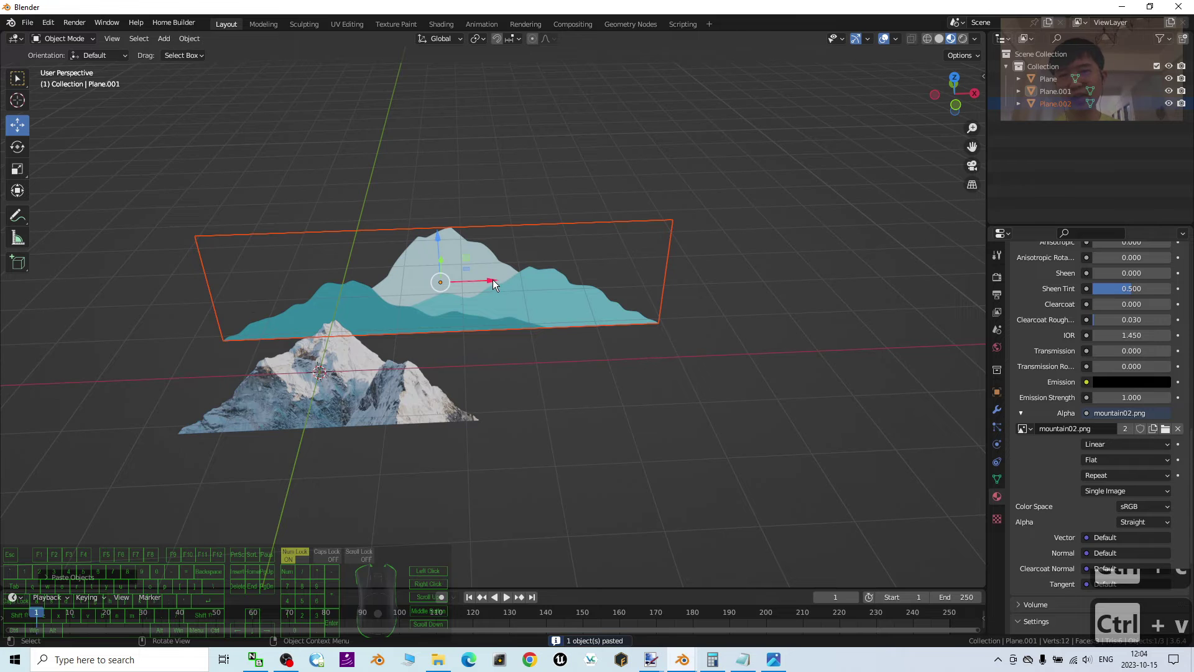
{"action": "left_click_drag", "start_coordinate": [493, 278], "coordinate": [252, 207]}
{"action": "middle_click_drag", "start_coordinate": [555, 333], "coordinate": [423, 333]}
{"action": "middle_click_drag", "start_coordinate": [431, 368], "coordinate": [681, 133]}
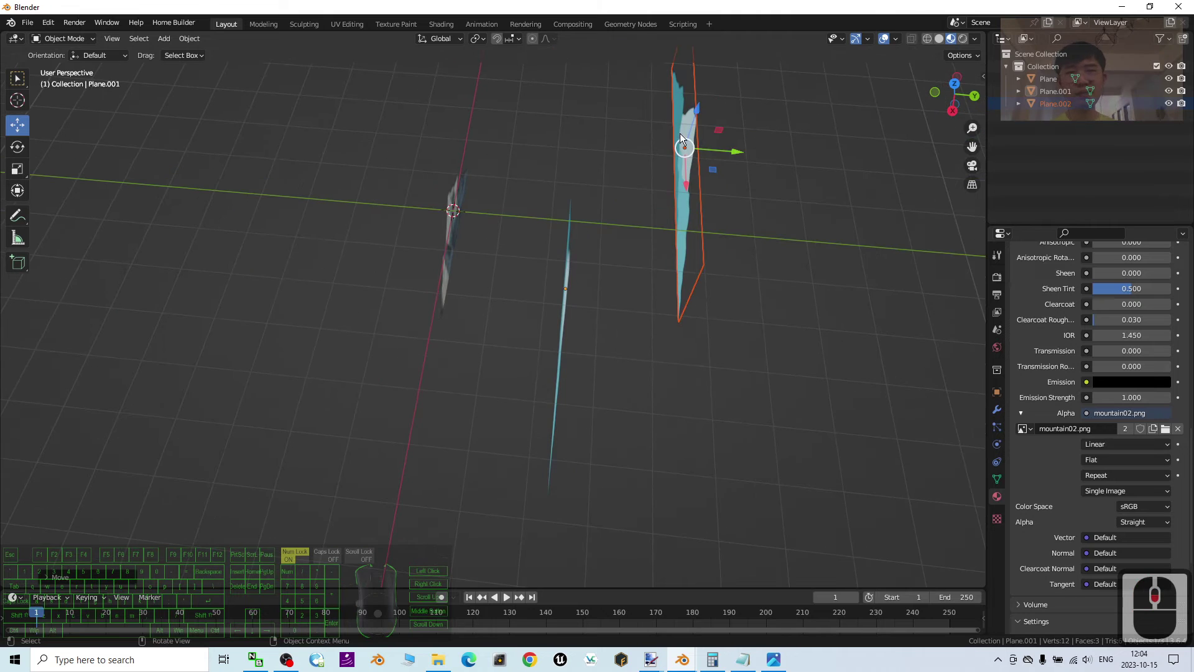
{"action": "middle_click_drag", "start_coordinate": [684, 188], "coordinate": [661, 323]}
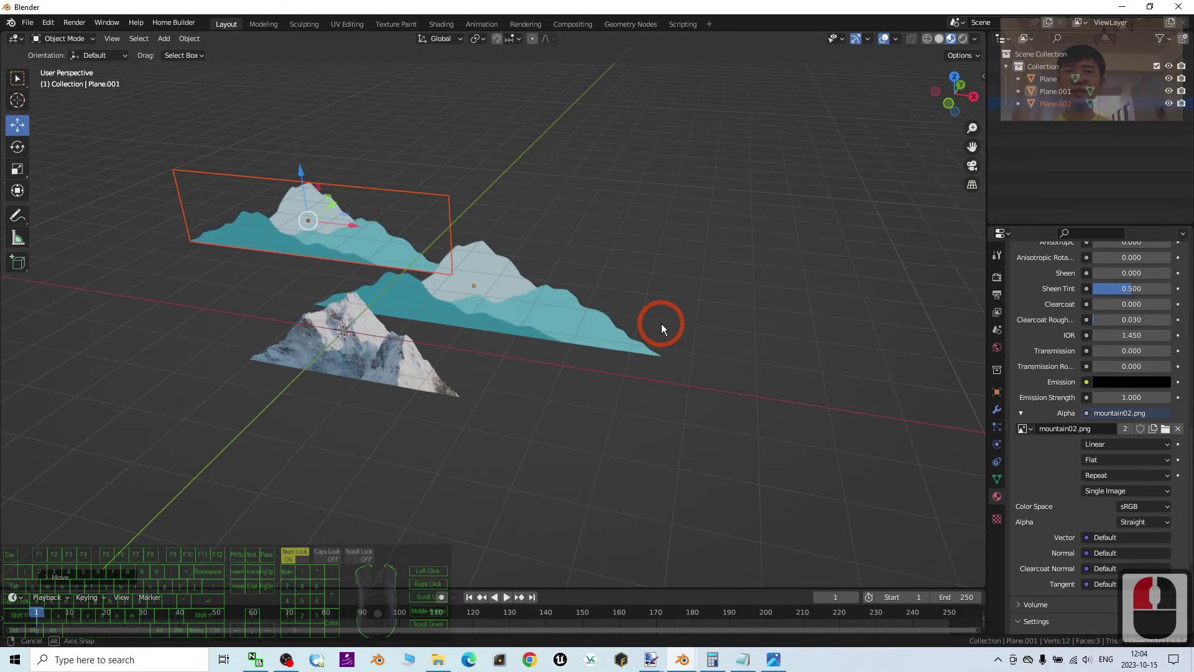
Step: Copy Plane.002 into another teal mountain copy, Plane.003, and slide it right
{"action": "left_click", "coordinate": [355, 223]}
{"action": "left_click", "coordinate": [351, 215]}
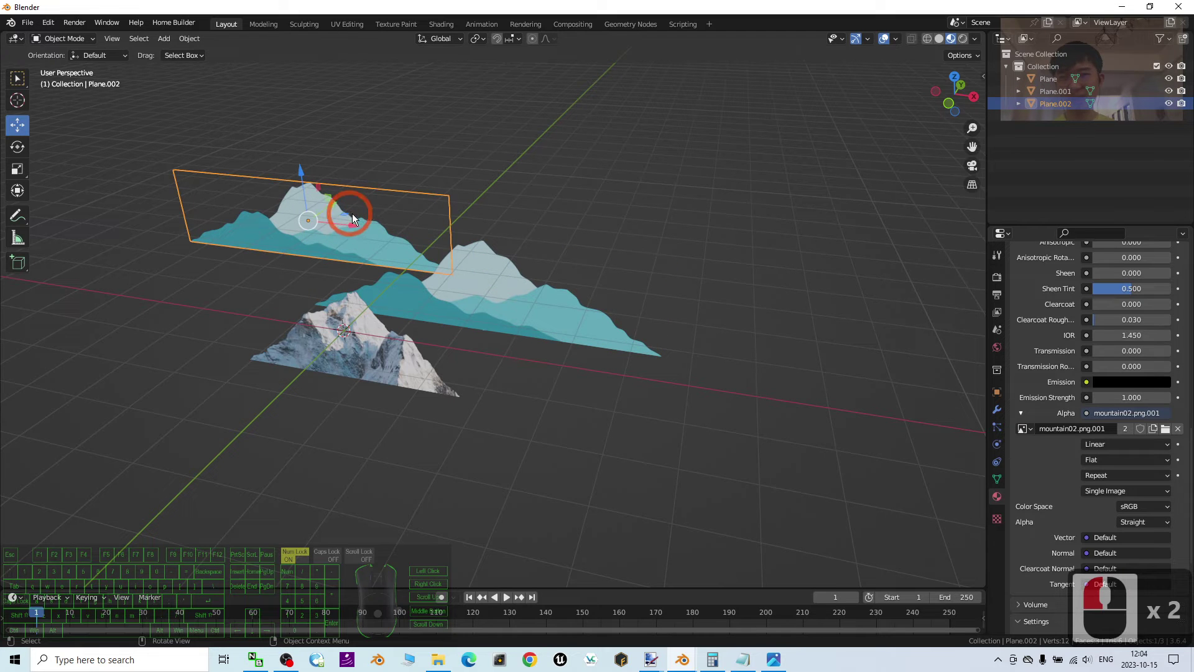
{"action": "key", "text": "ctrl+c"}
{"action": "key", "text": "ctrl+v"}
{"action": "left_click_drag", "start_coordinate": [348, 225], "coordinate": [687, 267]}
{"action": "middle_click_drag", "start_coordinate": [592, 392], "coordinate": [360, 371]}
Step: Paste two copies of the rocky mountain plane, moving Plane.004 to the right
{"action": "left_click", "coordinate": [404, 387]}
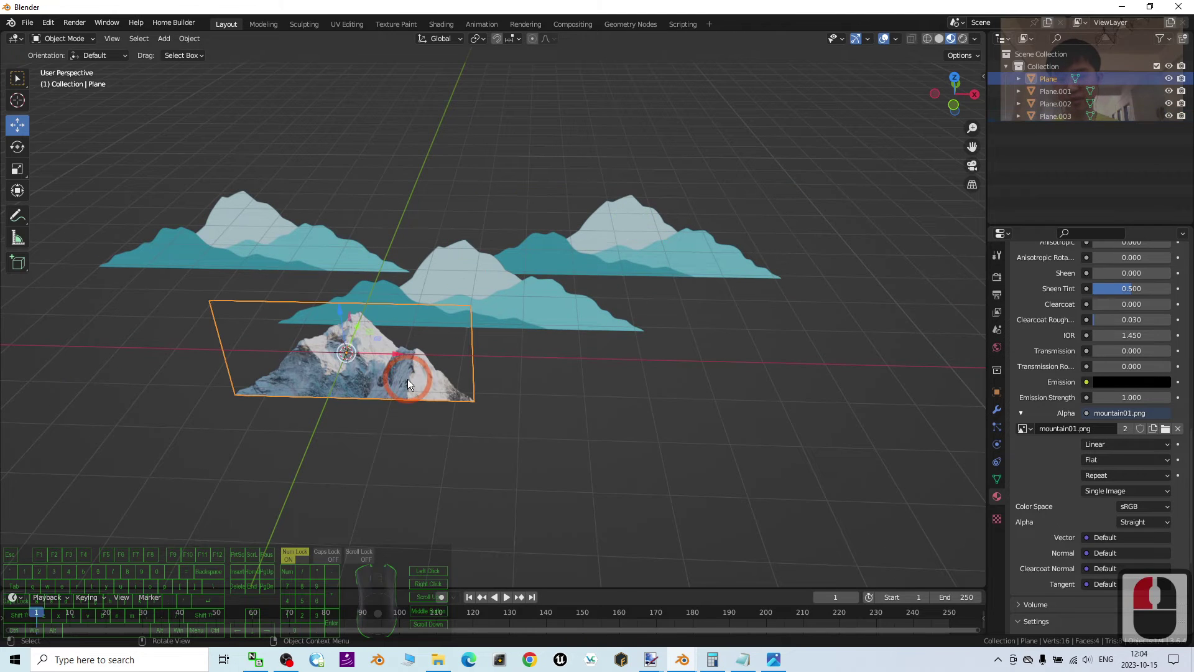
{"action": "key", "text": "ctrl+c"}
{"action": "key", "text": "ctrl+v"}
{"action": "left_click_drag", "start_coordinate": [396, 358], "coordinate": [773, 367]}
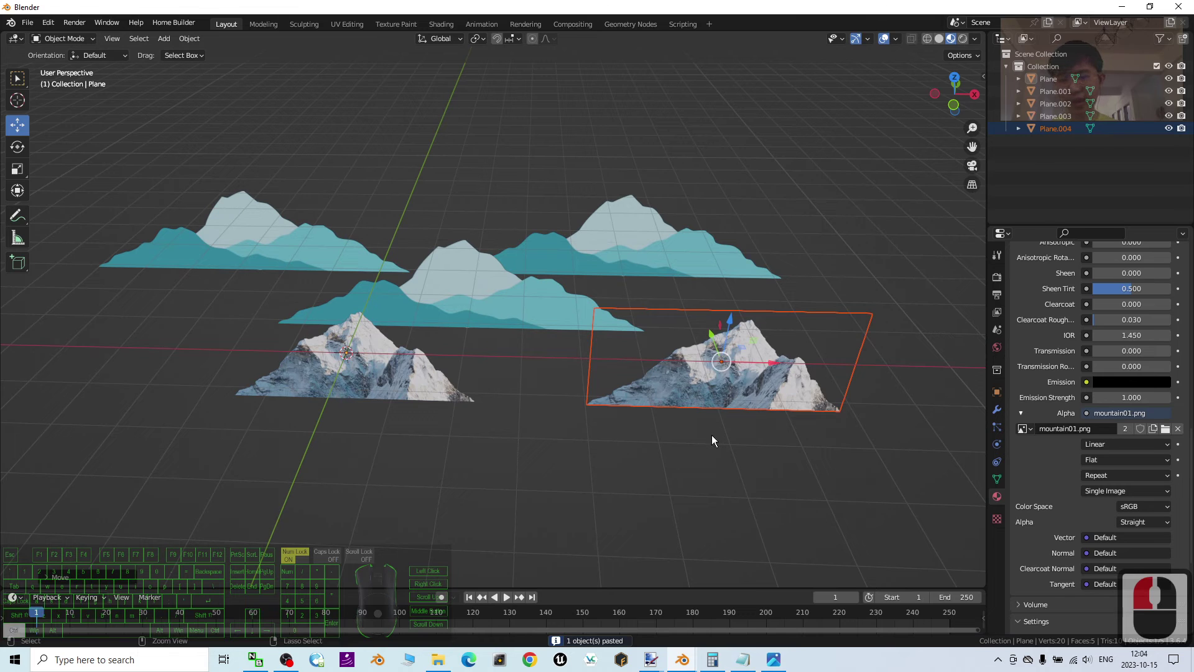
{"action": "key", "text": "ctrl+v"}
{"action": "middle_click_drag", "start_coordinate": [711, 435], "coordinate": [733, 404]}
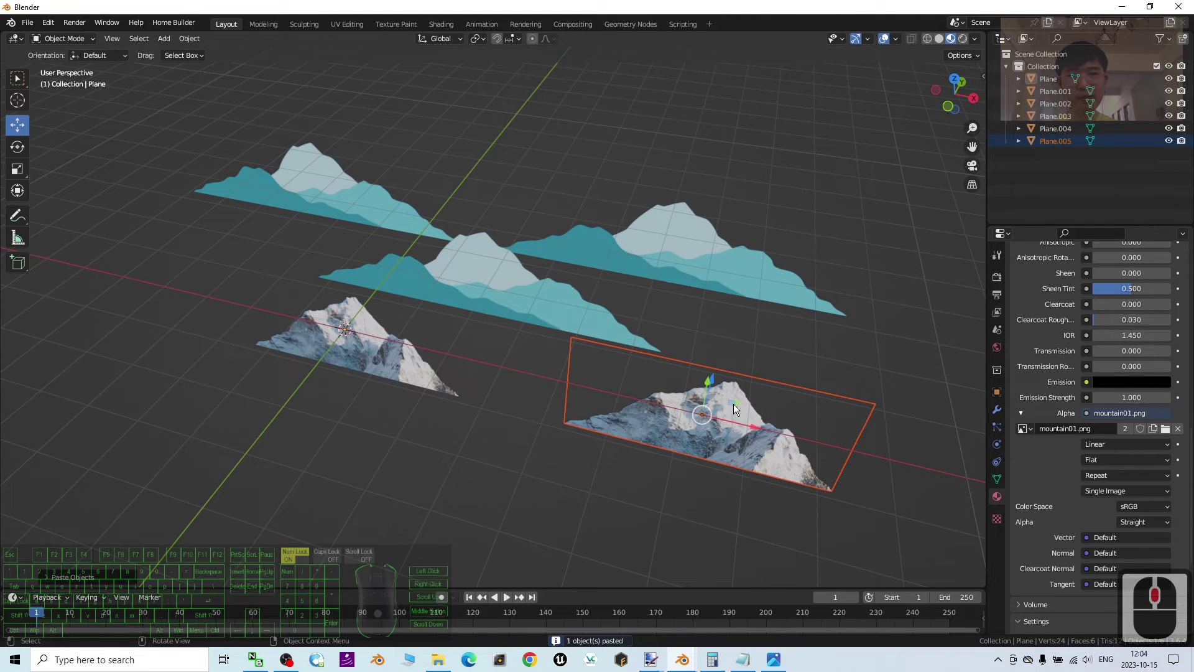
{"action": "left_click_drag", "start_coordinate": [733, 405], "coordinate": [516, 451]}
{"action": "key", "text": "ctrl+z"}
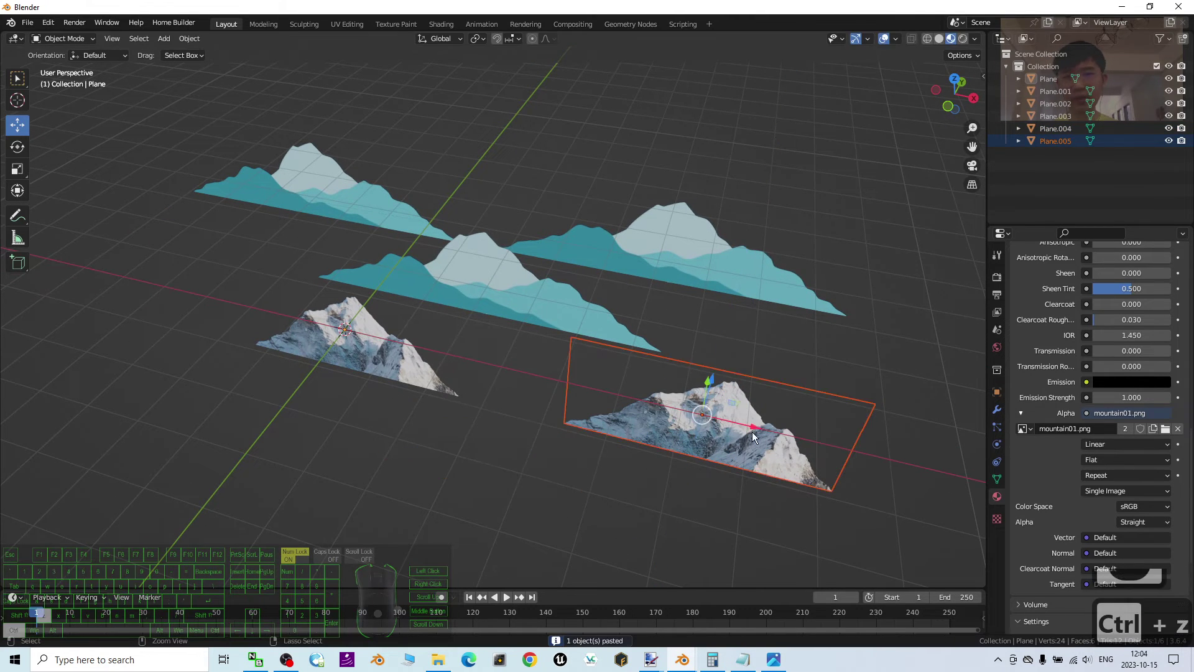
{"action": "middle_click_drag", "start_coordinate": [752, 432], "coordinate": [299, 407]}
Step: Slide Plane.005 left along X into the front row, then orbit and pan to inspect the layering
{"action": "left_click_drag", "start_coordinate": [658, 338], "coordinate": [590, 320]}
{"action": "scroll", "coordinate": [593, 315], "scroll_direction": "up", "scroll_amount": 7}
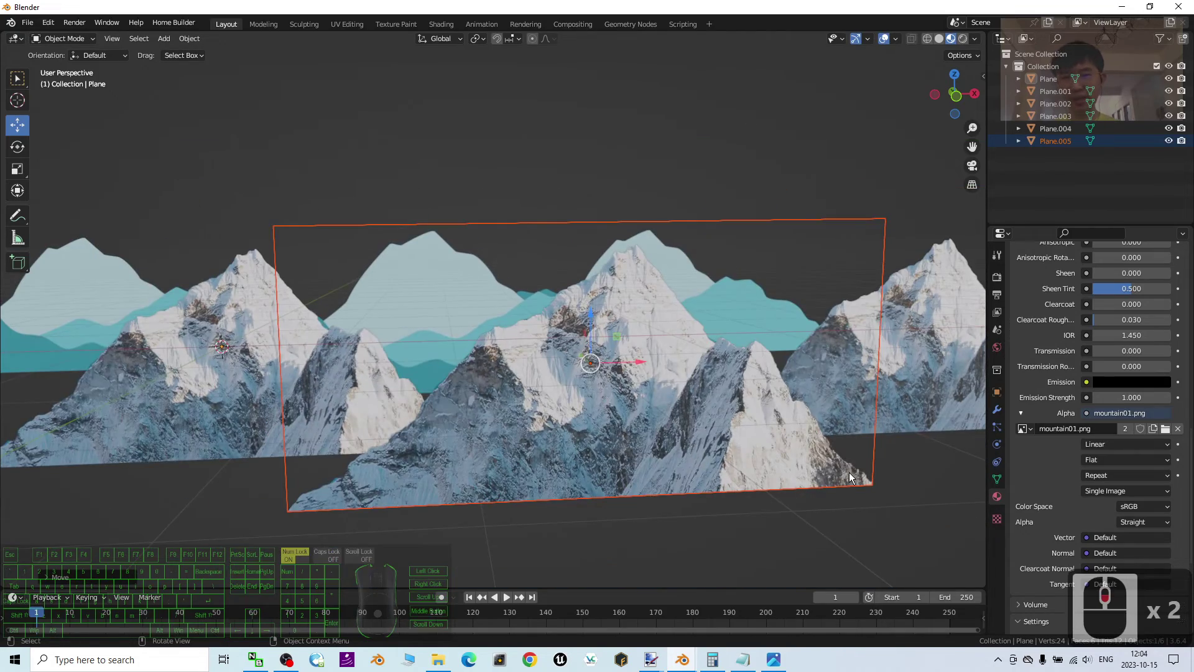
{"action": "middle_click_drag", "start_coordinate": [850, 477], "coordinate": [826, 476]}
{"action": "left_click", "coordinate": [680, 170]}
{"action": "middle_click_drag", "start_coordinate": [535, 492], "coordinate": [638, 309]}
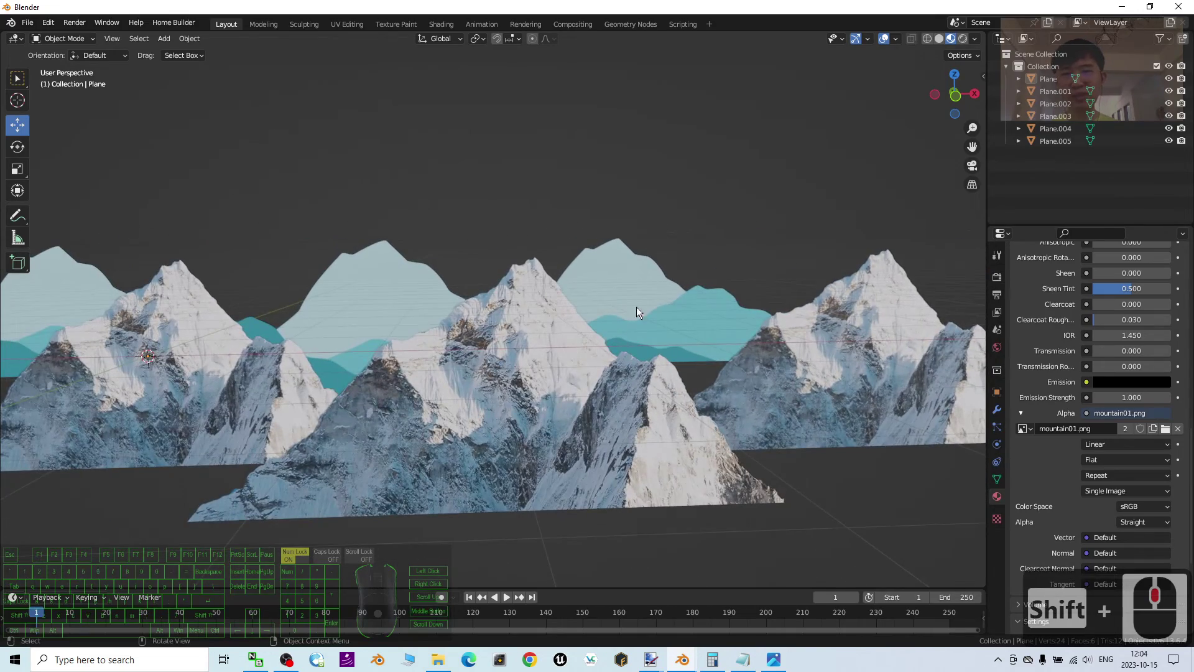
{"action": "middle_click_drag", "start_coordinate": [464, 337], "coordinate": [566, 394], "text": "shift"}
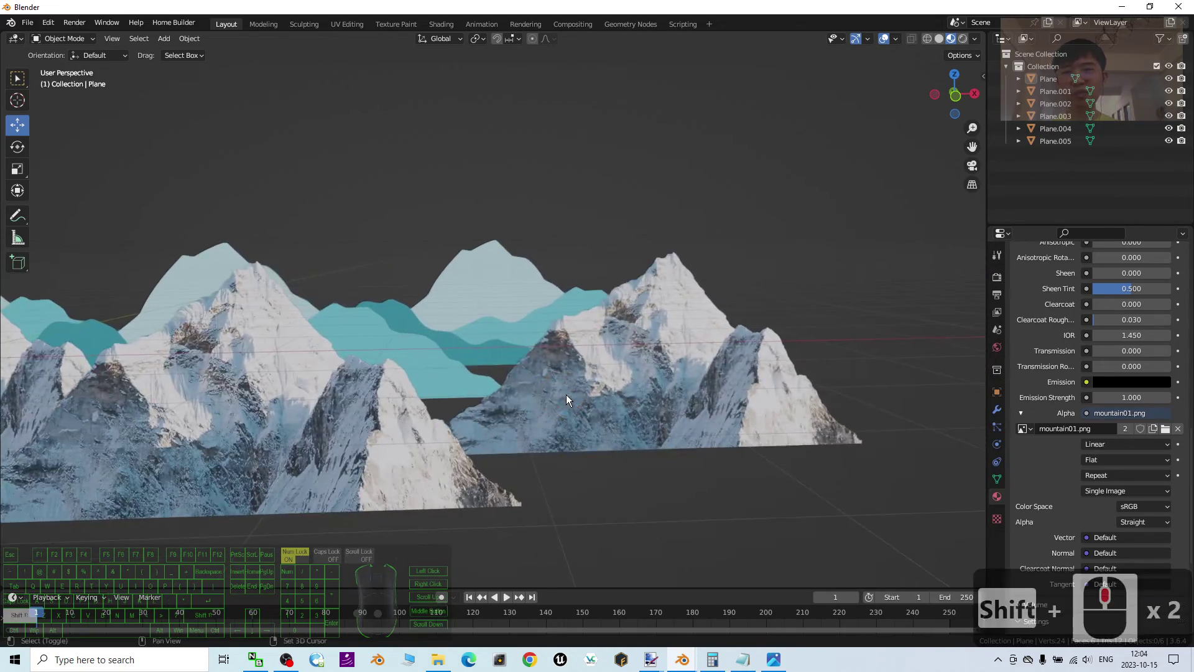
{"action": "middle_click_drag", "start_coordinate": [472, 292], "coordinate": [441, 437]}
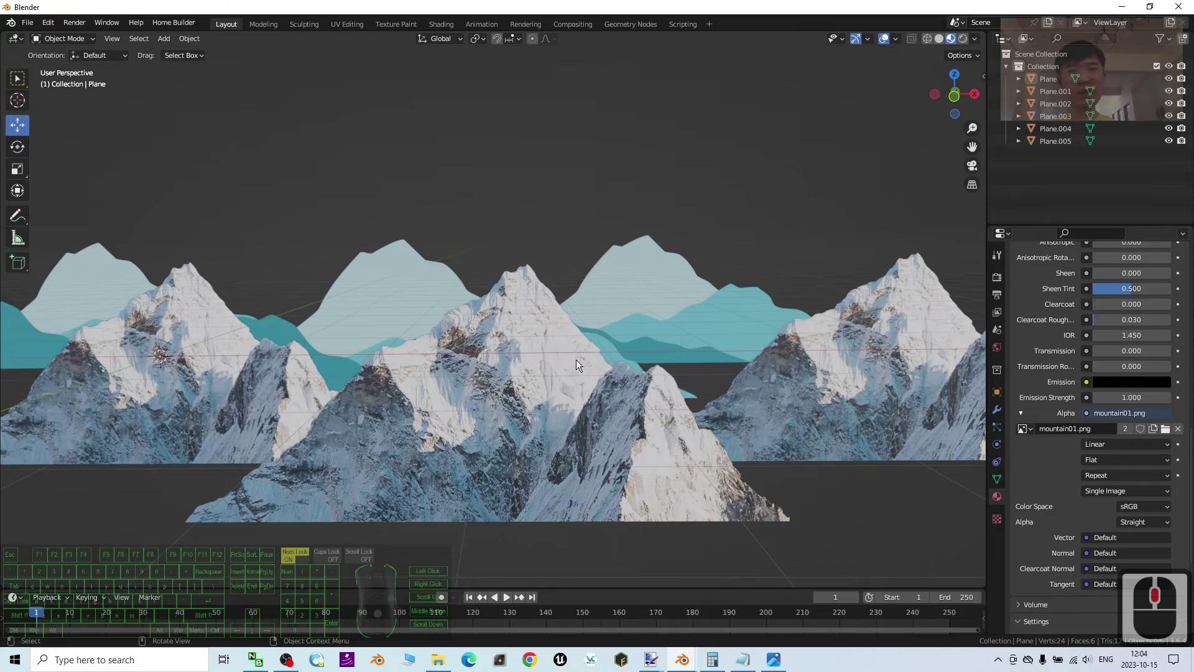
{"action": "middle_click_drag", "start_coordinate": [527, 388], "coordinate": [591, 296]}
{"action": "scroll", "coordinate": [607, 244], "scroll_direction": "down", "scroll_amount": 6}
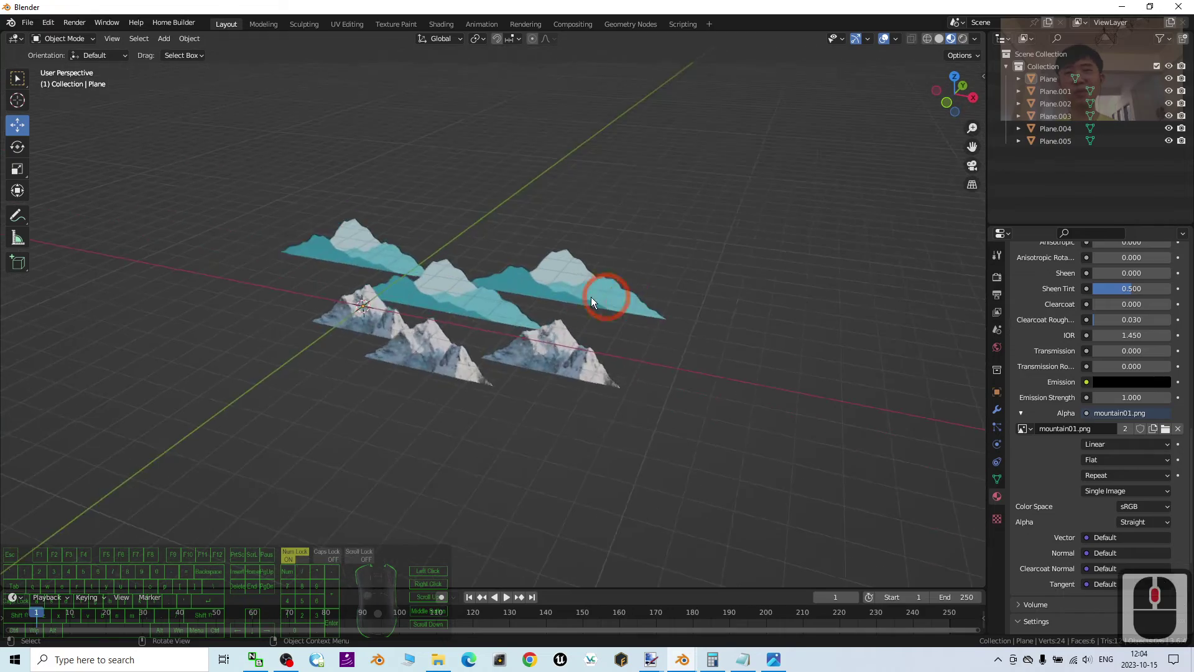
Step: Zoom the viewport out and back, then show cover (2010).jpg in Photos over Blender
{"action": "scroll", "coordinate": [587, 301], "scroll_direction": "up", "scroll_amount": 7}
{"action": "scroll", "coordinate": [588, 301], "scroll_direction": "down", "scroll_amount": 1}
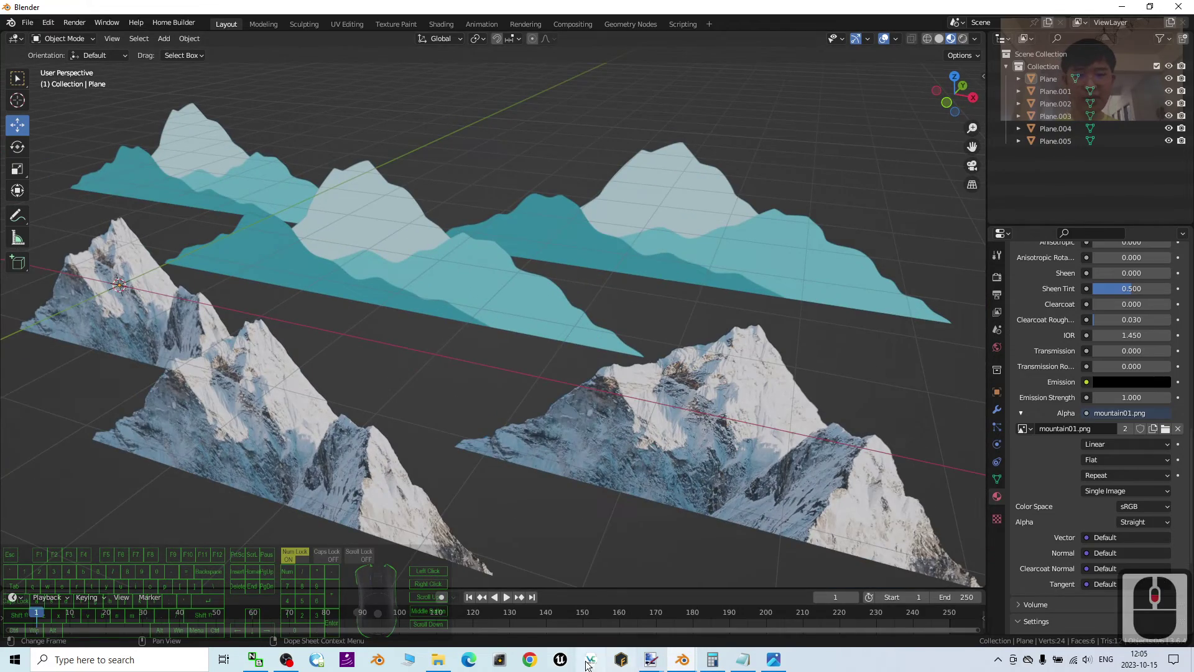
{"action": "left_click", "coordinate": [774, 660]}
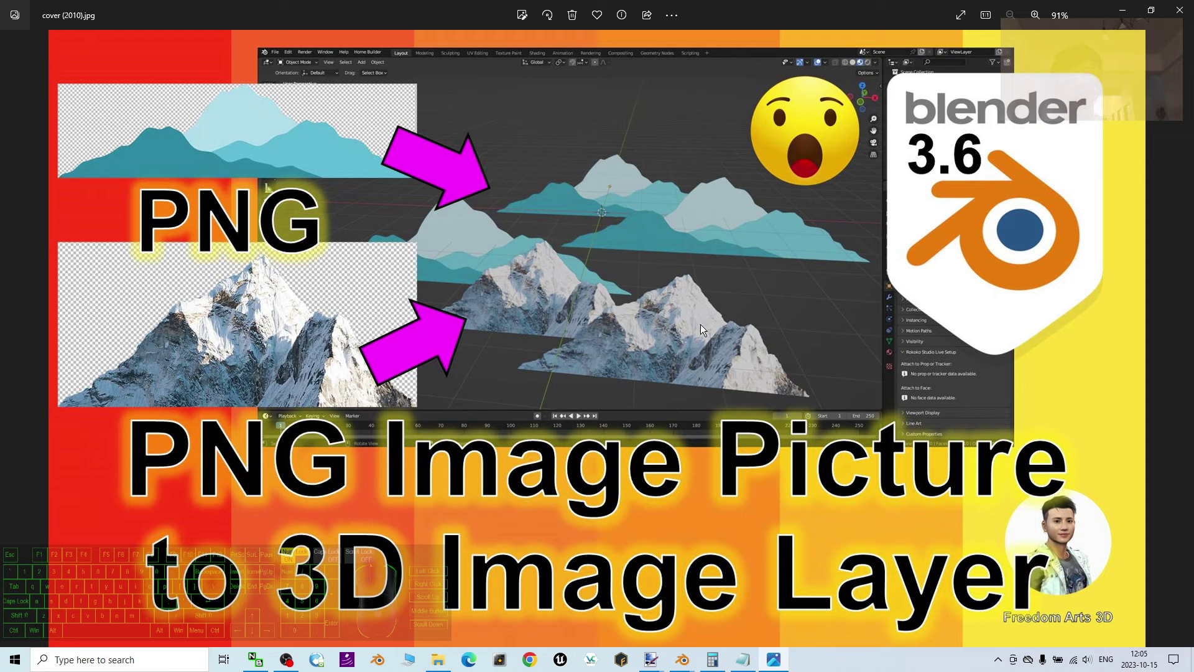
Step: Orbit the mountain planes, view cover (2010).jpg full screen, then return to the Blender scene
{"action": "left_click", "coordinate": [1140, 11]}
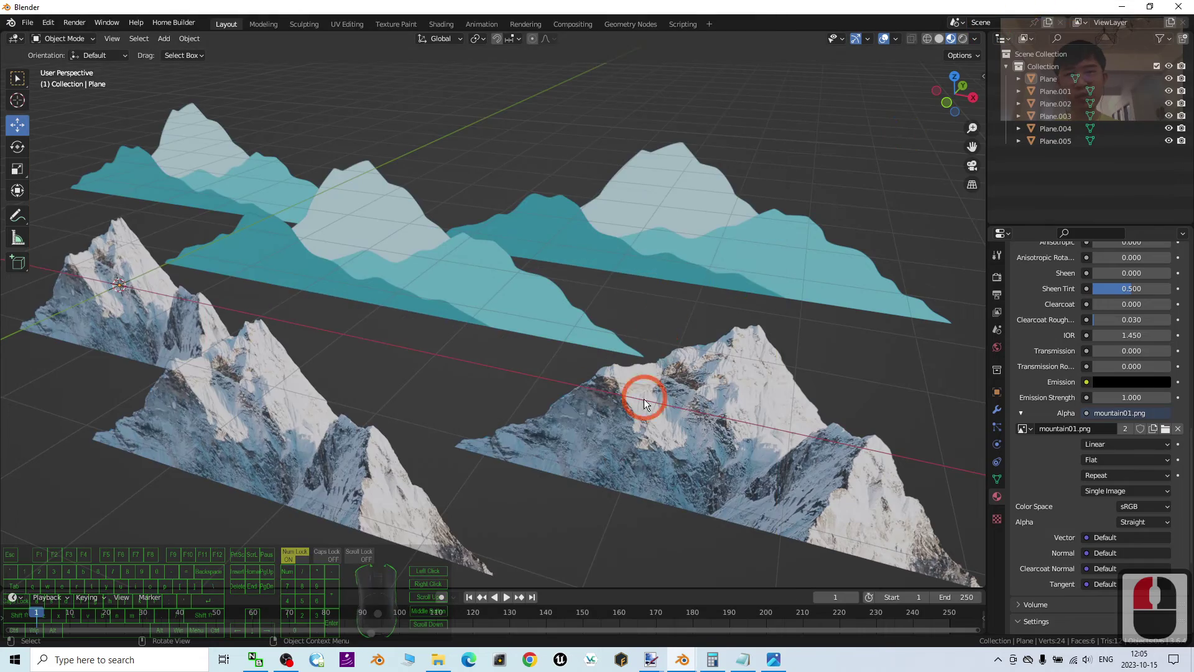
{"action": "middle_click_drag", "start_coordinate": [643, 398], "coordinate": [787, 367]}
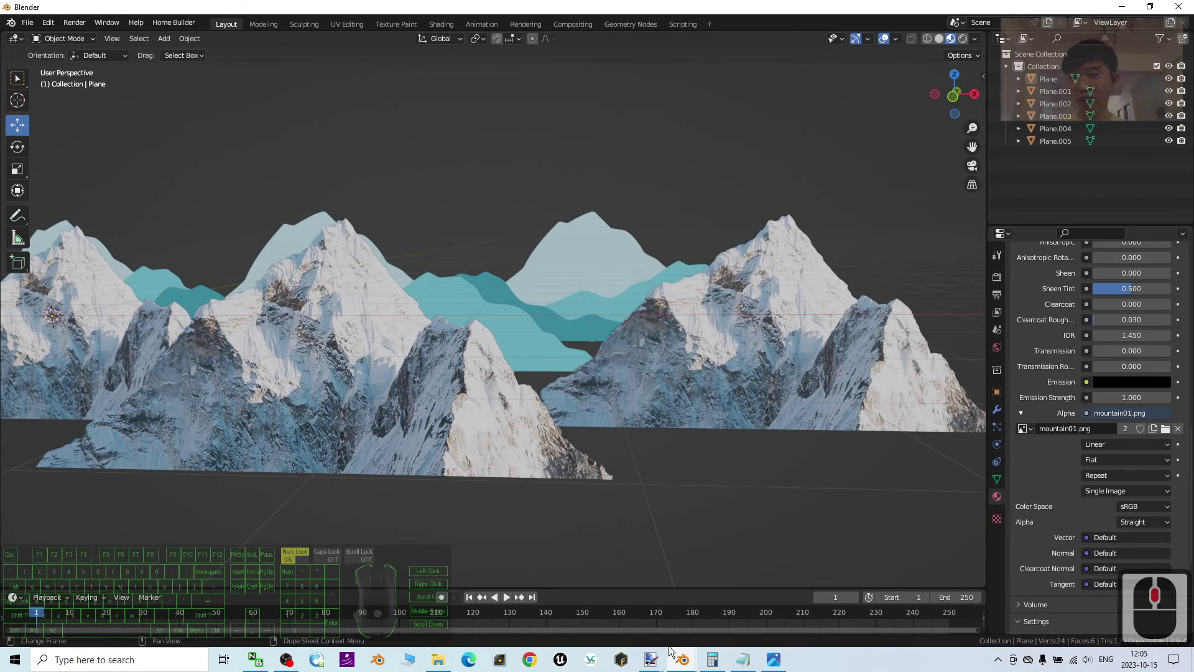
{"action": "left_click", "coordinate": [774, 660]}
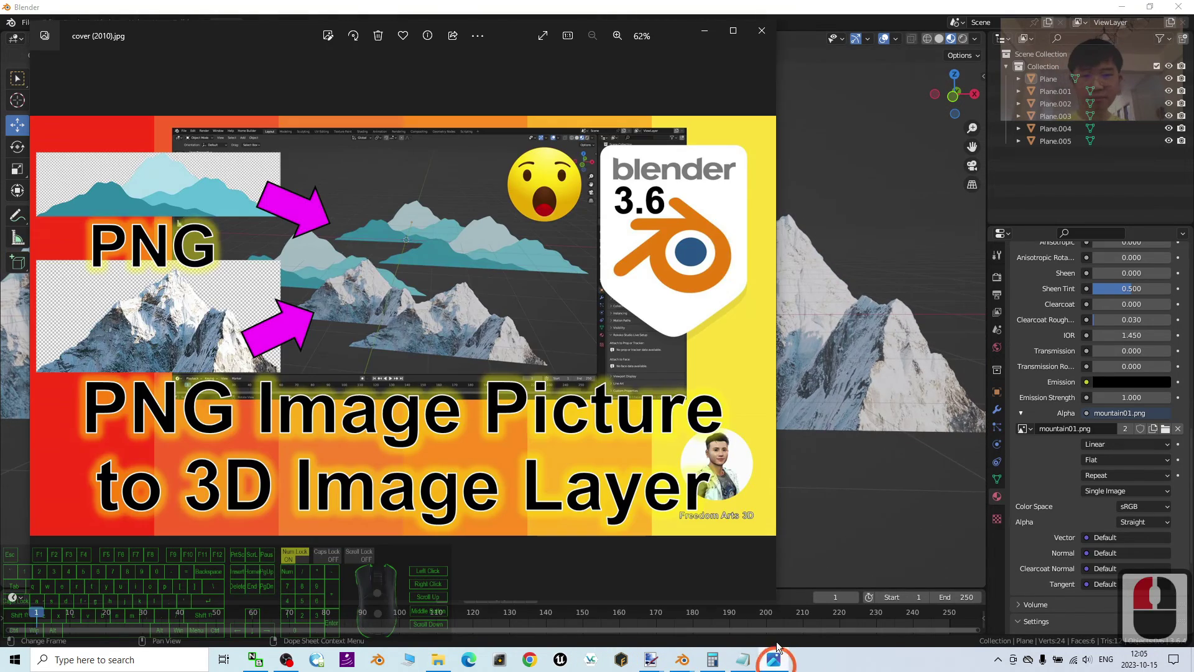
{"action": "left_click", "coordinate": [732, 33]}
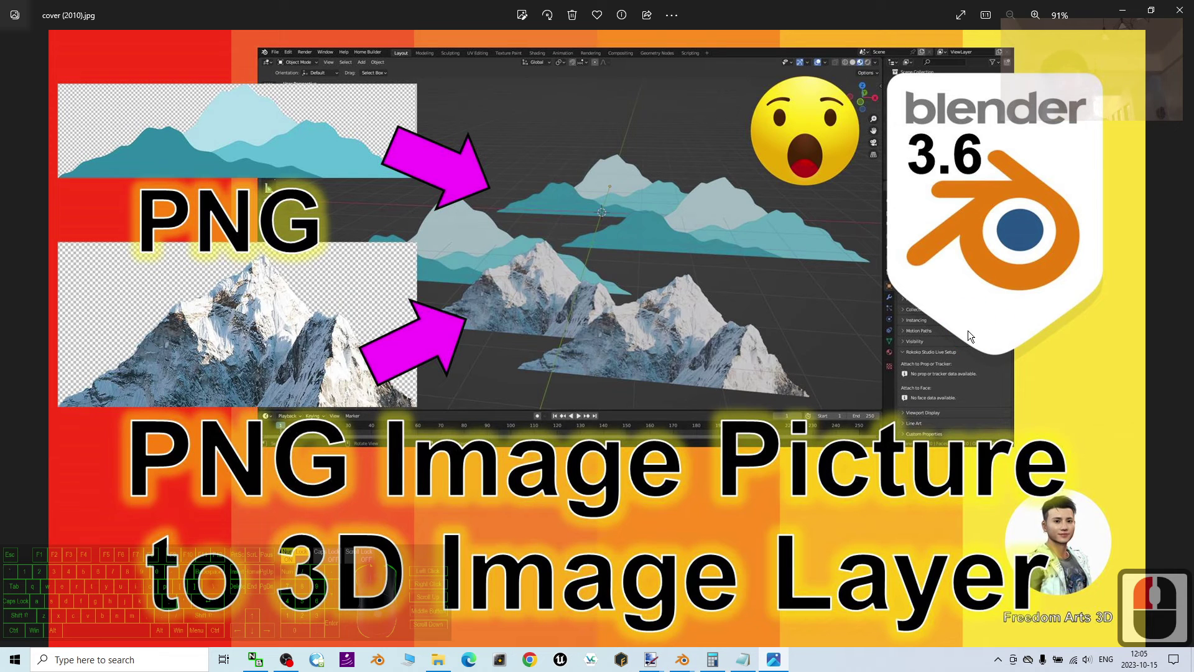
{"action": "left_click", "coordinate": [697, 650]}
{"action": "left_click", "coordinate": [738, 598]}
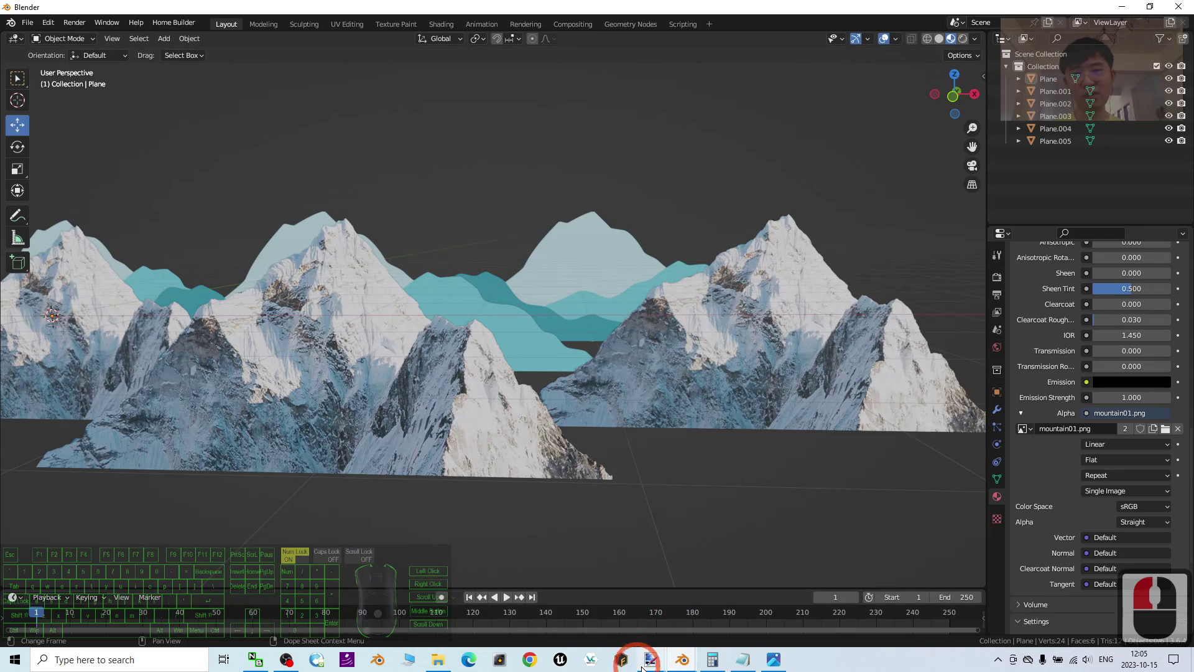
{"action": "left_click", "coordinate": [682, 659]}
{"action": "left_click", "coordinate": [636, 613]}
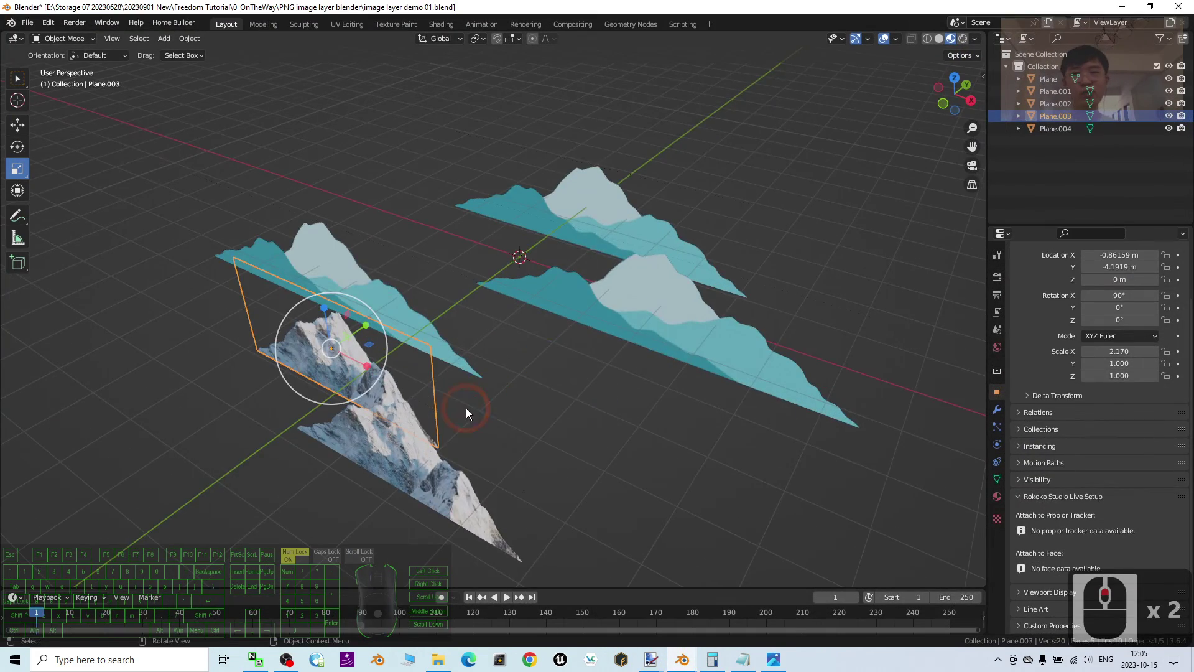
{"action": "middle_click_drag", "start_coordinate": [465, 408], "coordinate": [670, 550]}
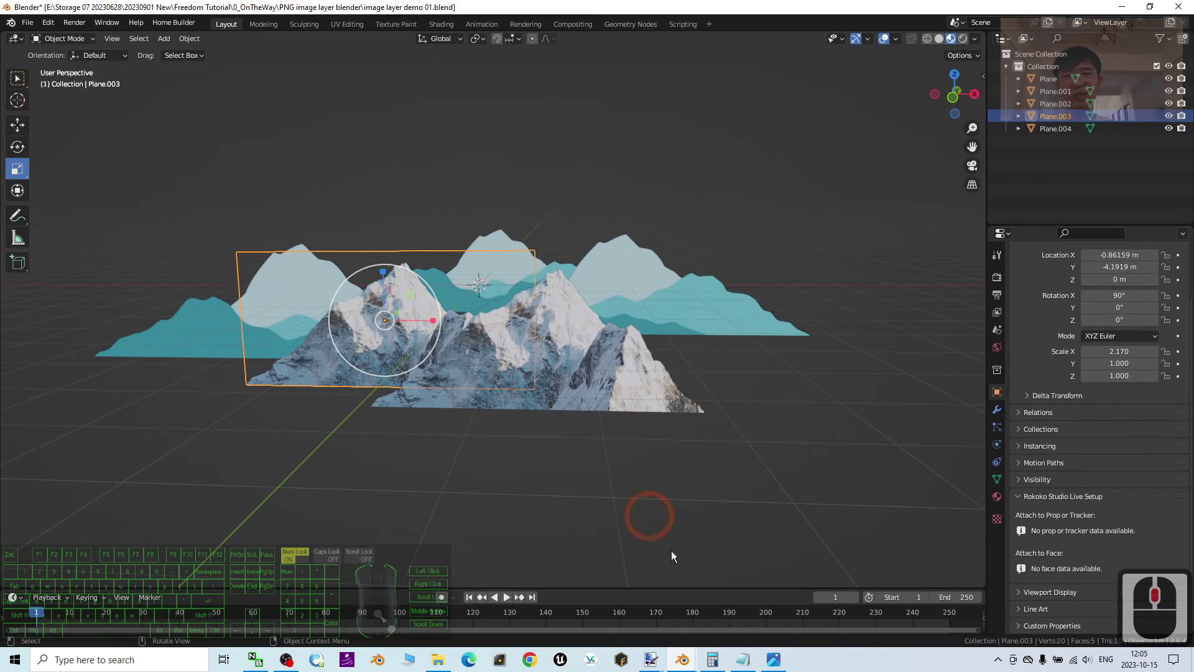
{"action": "left_click", "coordinate": [683, 659]}
{"action": "left_click", "coordinate": [734, 609]}
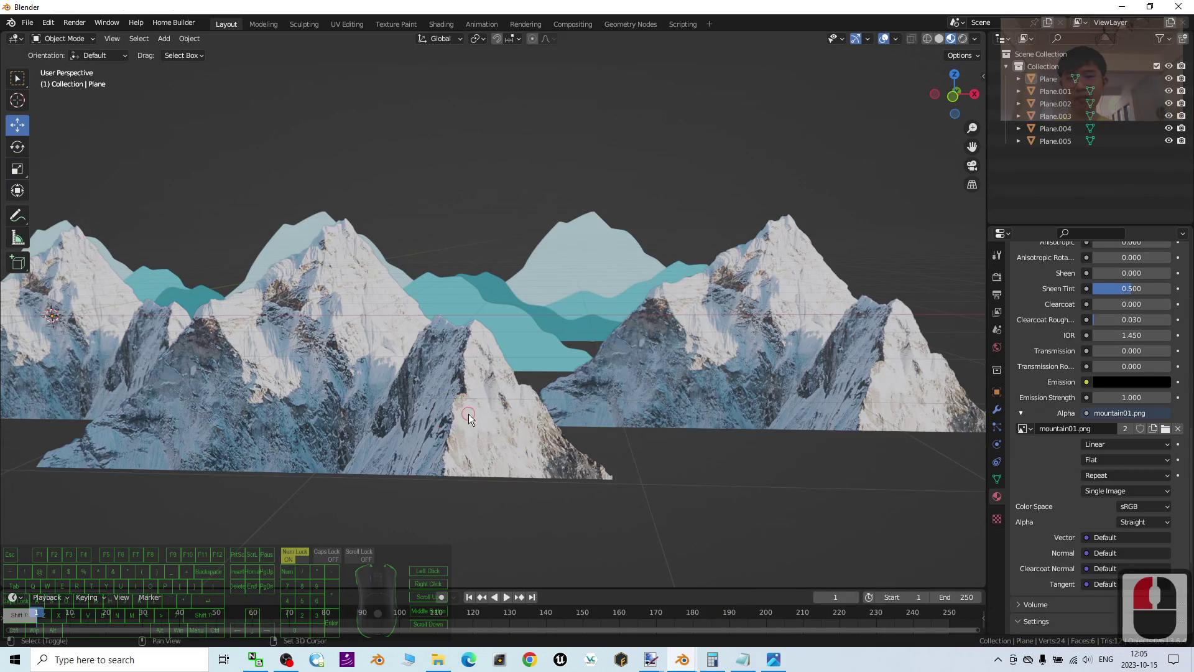
{"action": "middle_click_drag", "start_coordinate": [467, 415], "coordinate": [735, 416]}
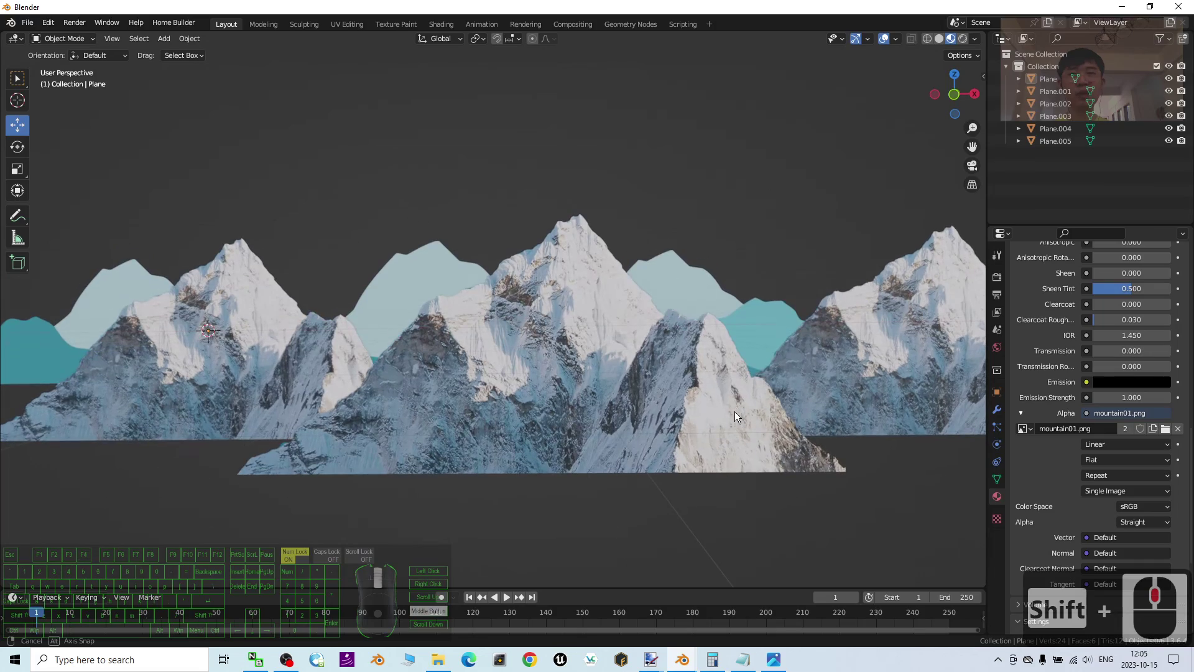
{"action": "middle_click_drag", "start_coordinate": [790, 381], "coordinate": [613, 293], "text": "shift"}
{"action": "middle_click_drag", "start_coordinate": [667, 323], "coordinate": [927, 57], "text": "shift"}
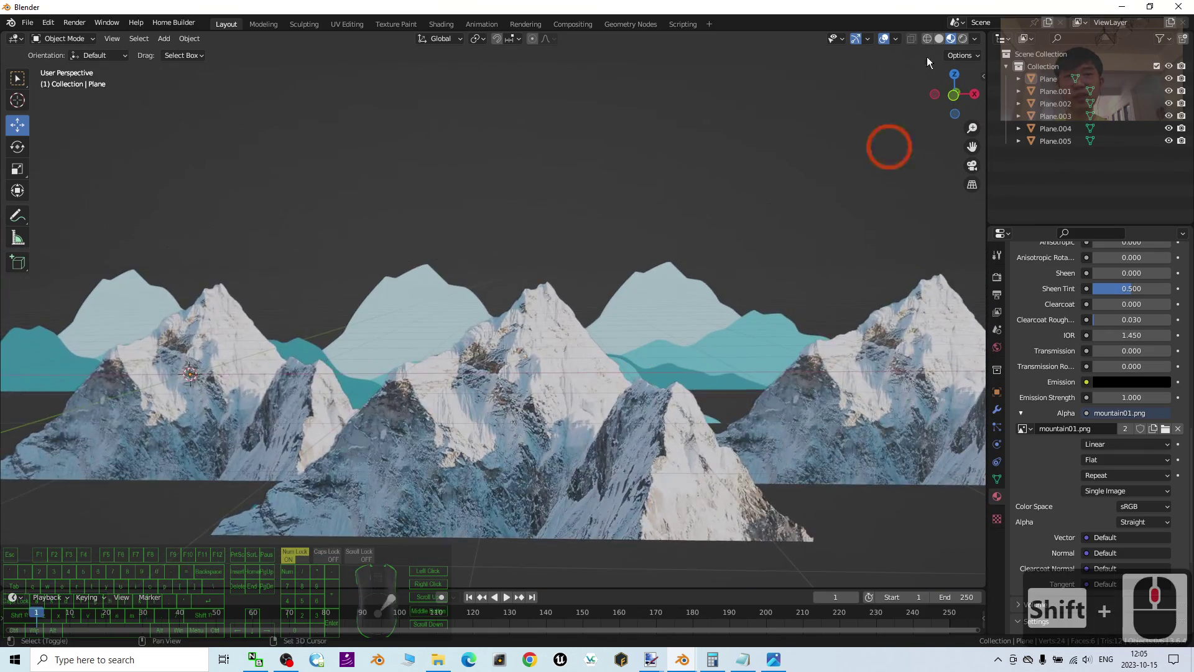
{"action": "left_click", "coordinate": [955, 99]}
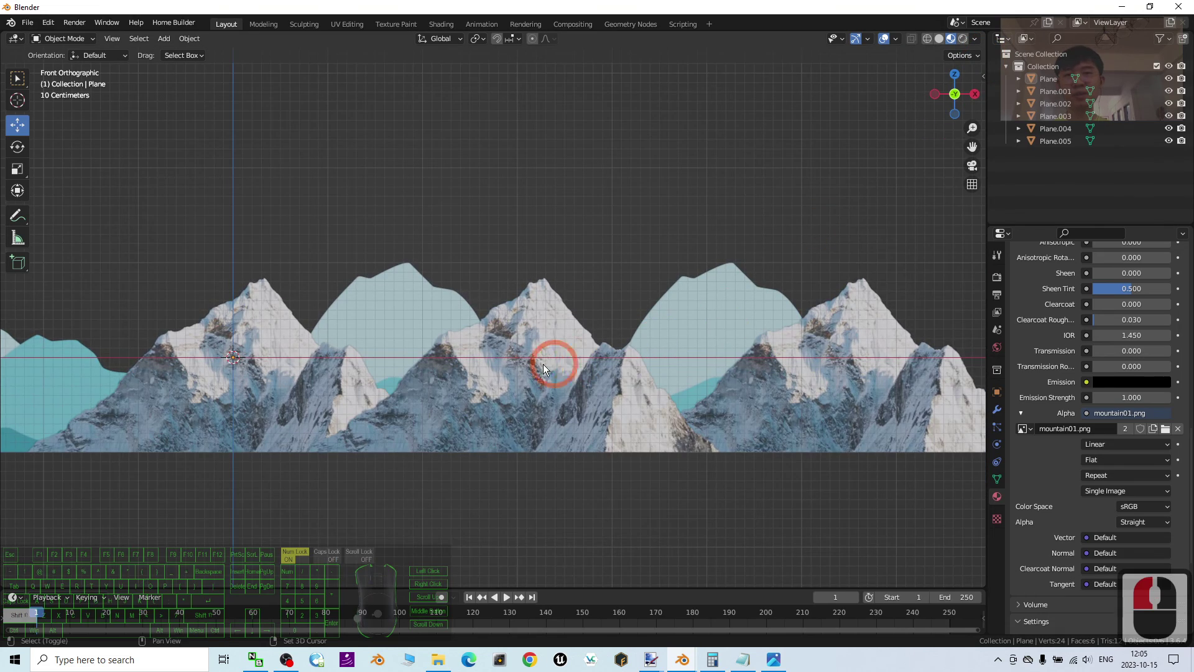
{"action": "middle_click_drag", "start_coordinate": [543, 363], "coordinate": [708, 375], "text": "shift"}
{"action": "scroll", "coordinate": [633, 358], "scroll_direction": "down", "scroll_amount": 3}
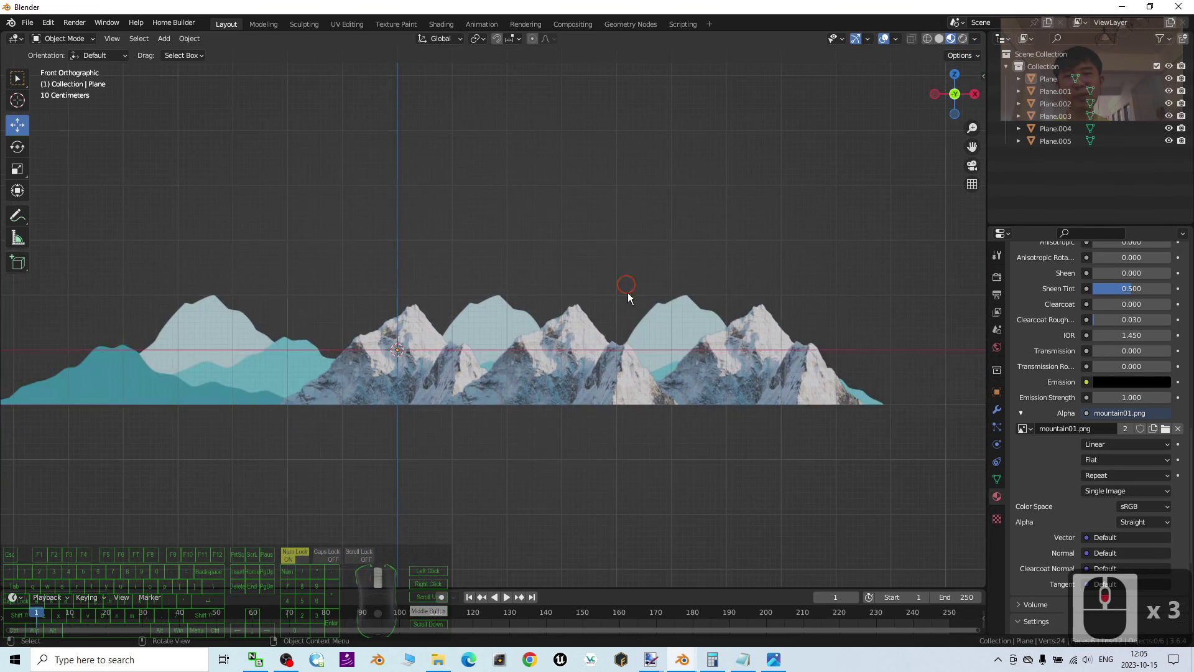
{"action": "middle_click_drag", "start_coordinate": [628, 292], "coordinate": [575, 311]}
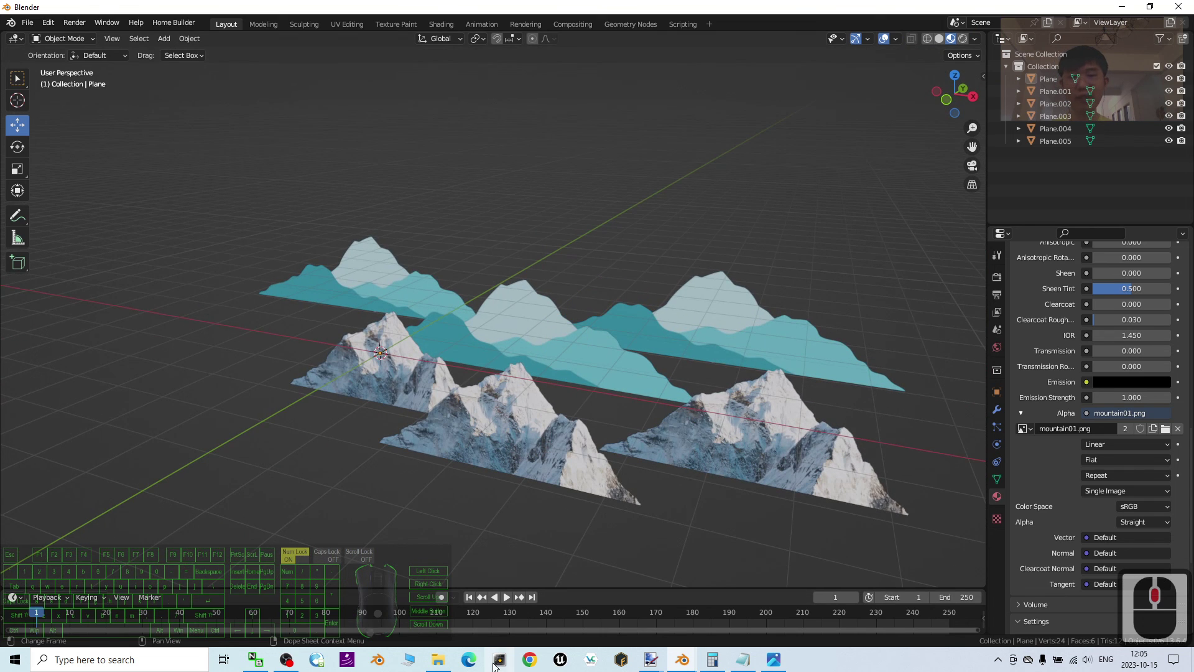